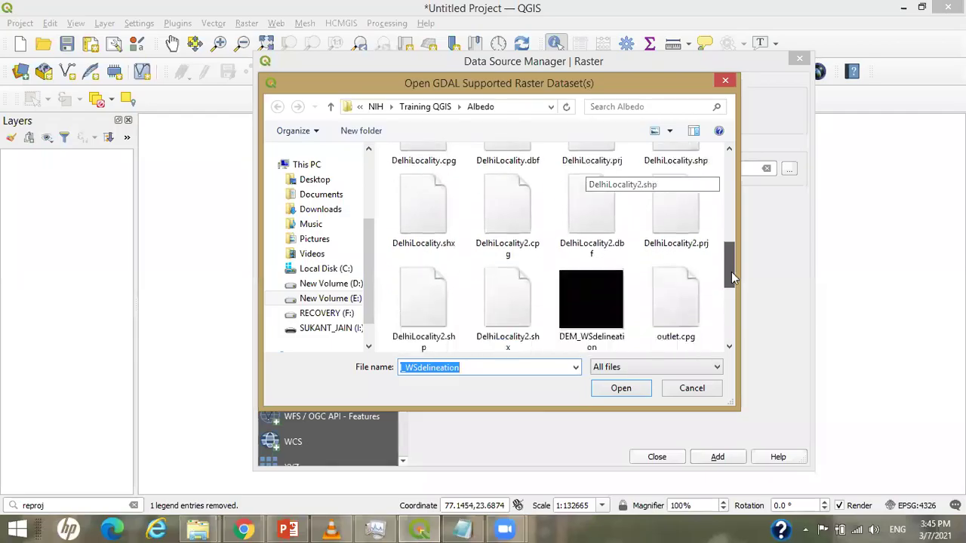
- Add the DEM_WSdelineation raster from the Albedo folder to the project as a layer
{"action": "scroll", "coordinate": [641, 282], "scroll_direction": "up", "scroll_amount": 3}
{"action": "left_click", "coordinate": [590, 264]}
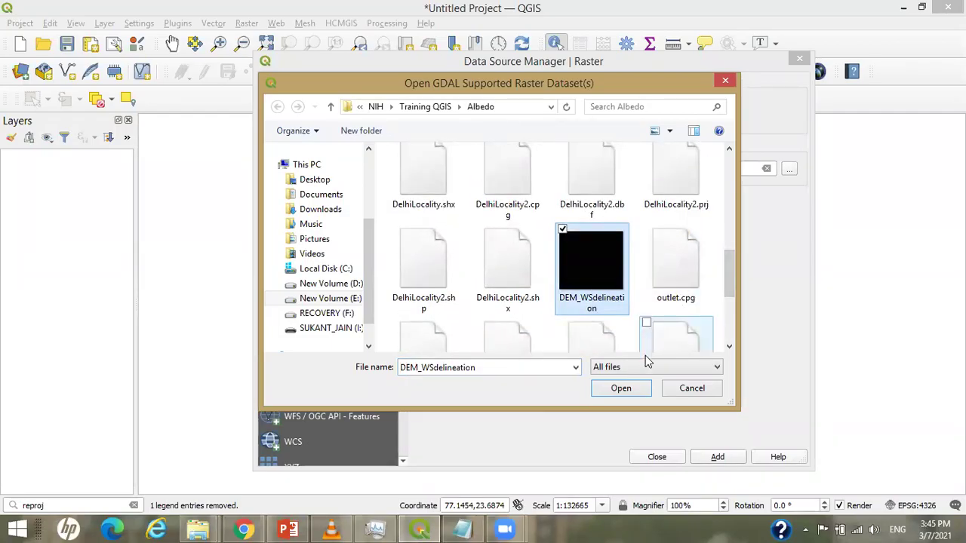
{"action": "left_click", "coordinate": [629, 388]}
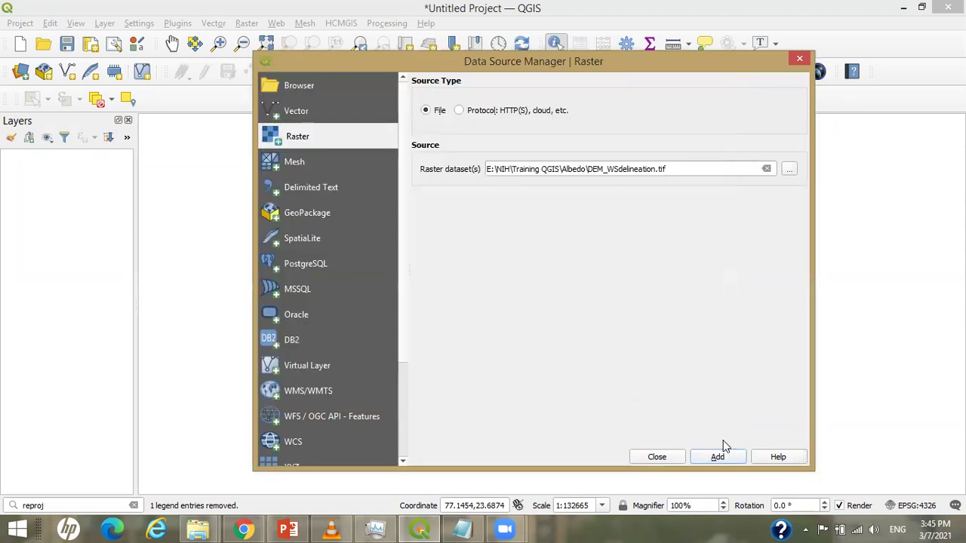
{"action": "left_click", "coordinate": [718, 457]}
{"action": "left_click", "coordinate": [656, 458]}
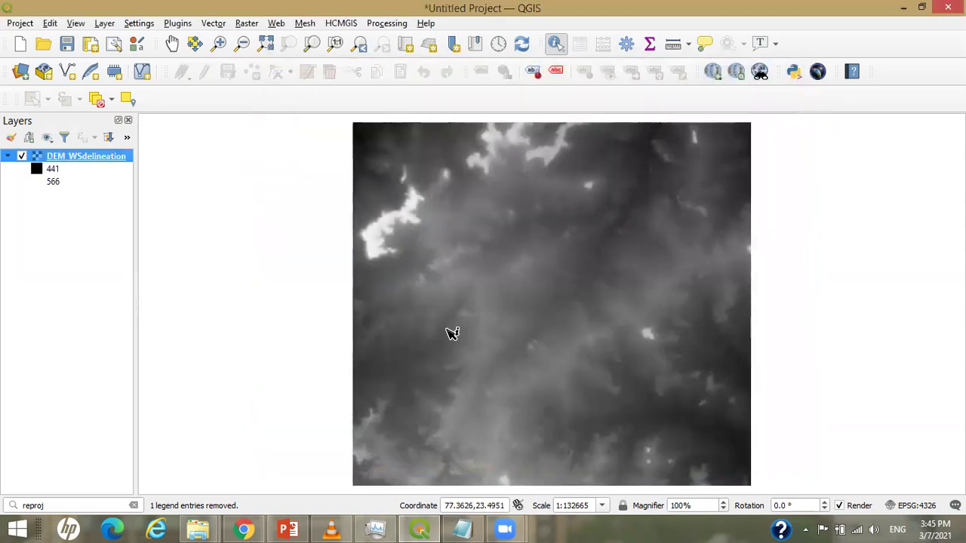
- Open the DEM_WSdelineation layer's properties and examine its coordinate reference system and unit
{"action": "right_click", "coordinate": [67, 157]}
{"action": "left_click", "coordinate": [138, 373]}
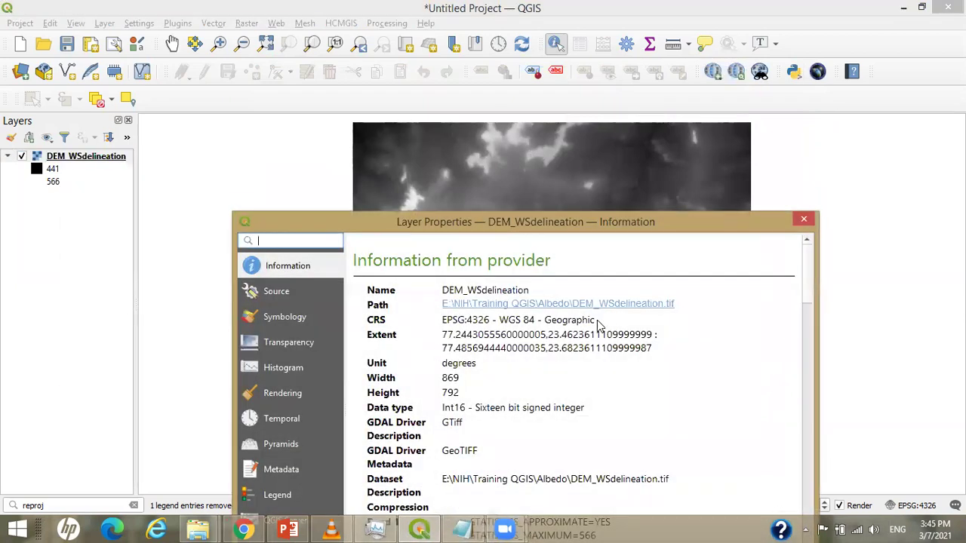
{"action": "left_click_drag", "start_coordinate": [543, 321], "coordinate": [577, 322]}
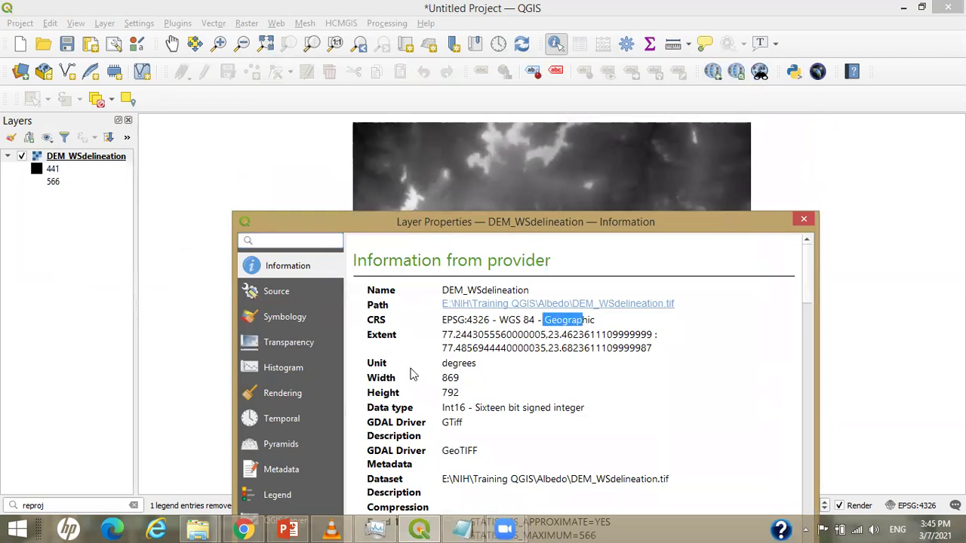
{"action": "left_click_drag", "start_coordinate": [440, 367], "coordinate": [476, 363]}
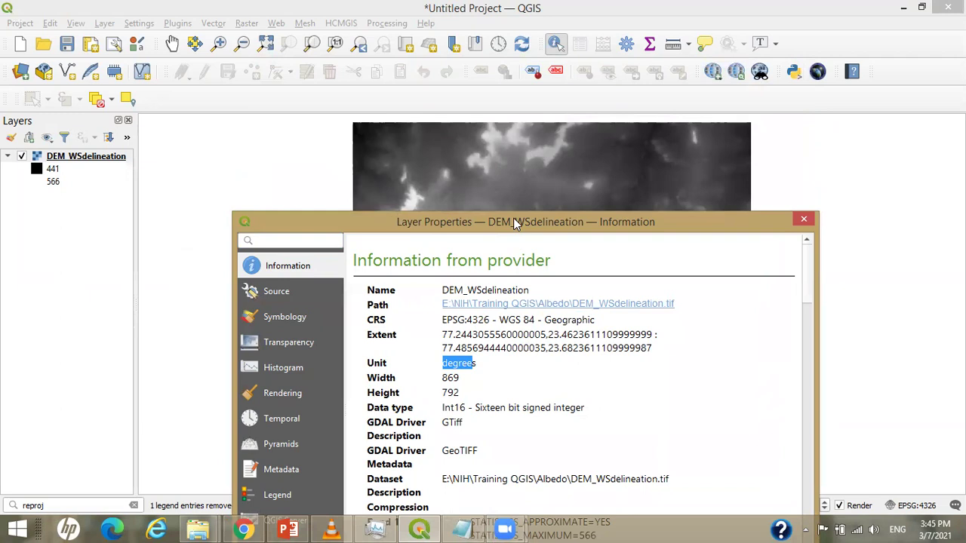
{"action": "left_click_drag", "start_coordinate": [513, 219], "coordinate": [504, 126]}
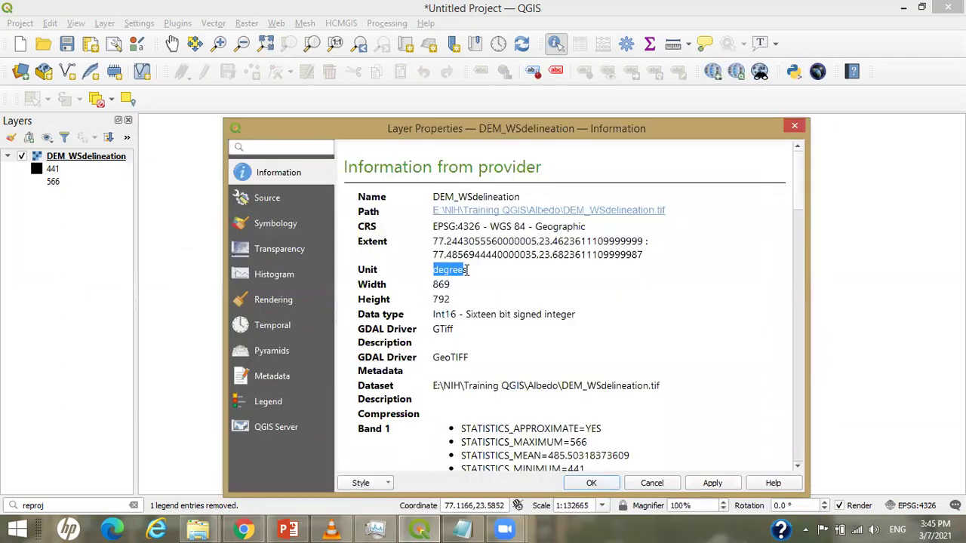
- Switch to the PowerPoint presentation, read the Reproject DEM item on slide 38, and return to QGIS
{"action": "left_click", "coordinate": [288, 529]}
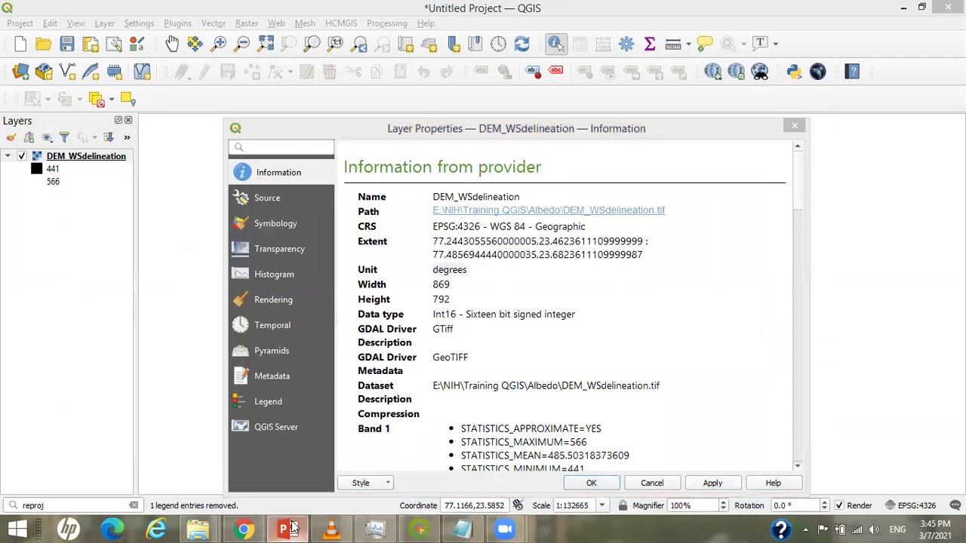
{"action": "scroll", "coordinate": [69, 383], "scroll_direction": "down", "scroll_amount": 12}
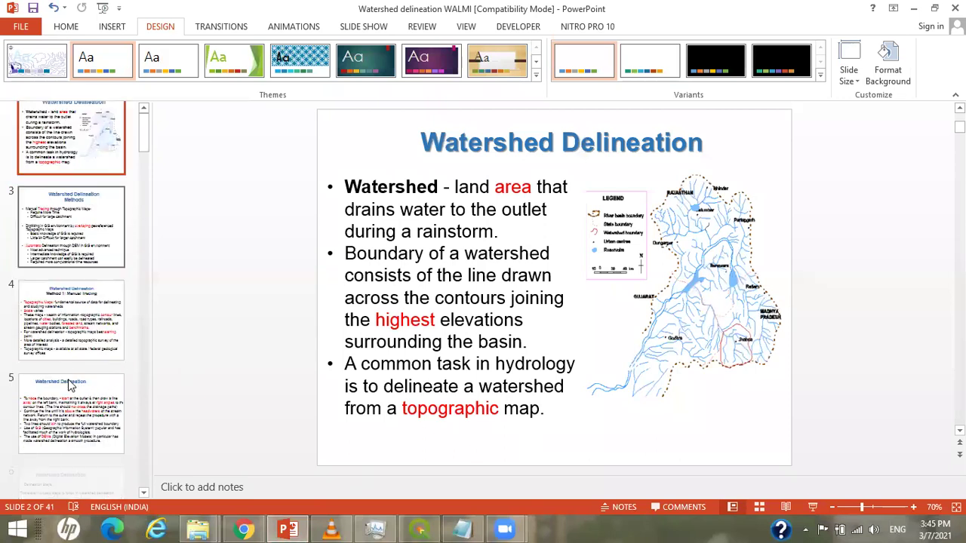
{"action": "scroll", "coordinate": [68, 385], "scroll_direction": "down", "scroll_amount": 20}
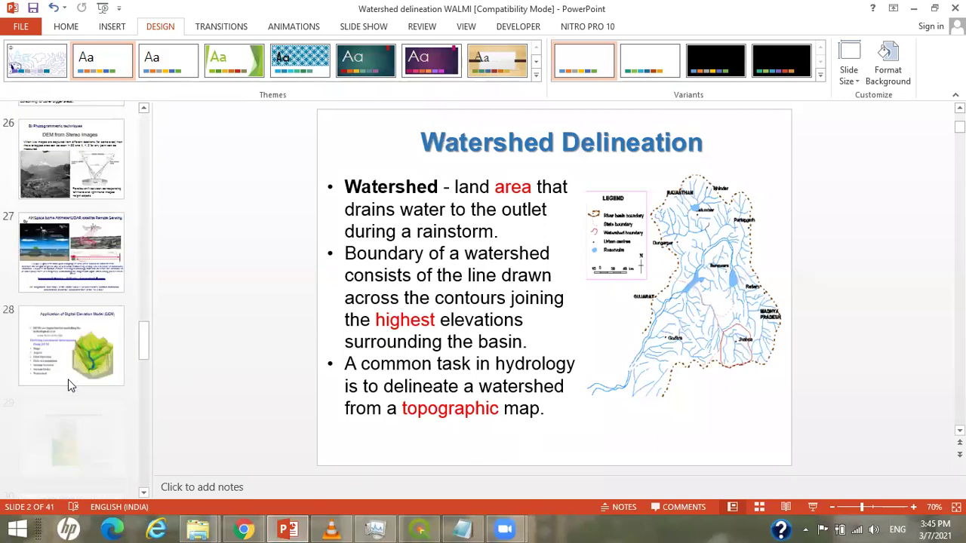
{"action": "scroll", "coordinate": [67, 384], "scroll_direction": "down", "scroll_amount": 5}
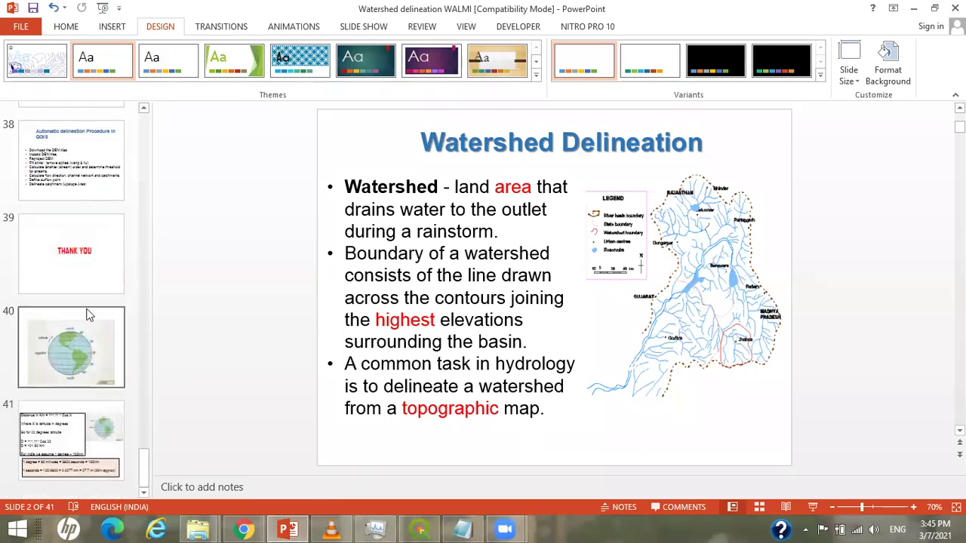
{"action": "left_click", "coordinate": [66, 178]}
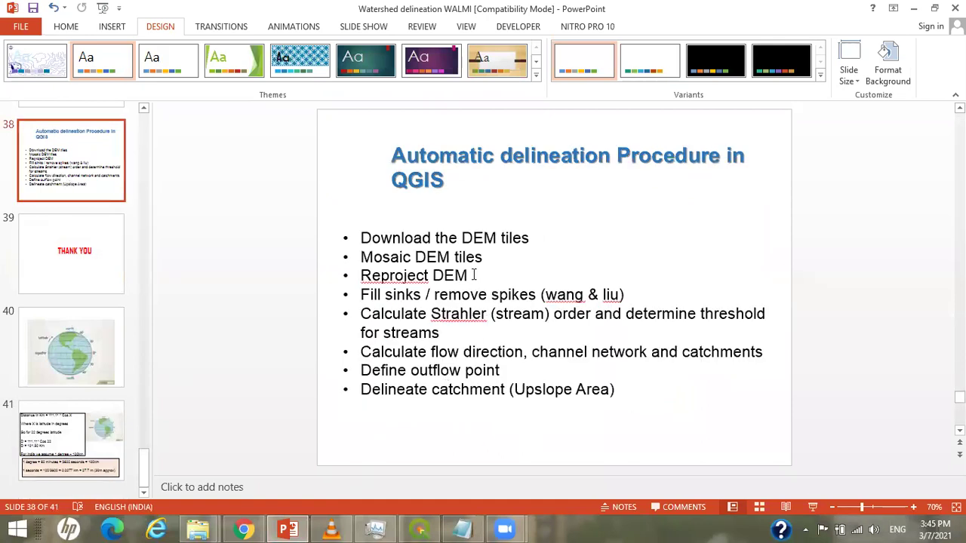
{"action": "left_click_drag", "start_coordinate": [474, 276], "coordinate": [368, 276]}
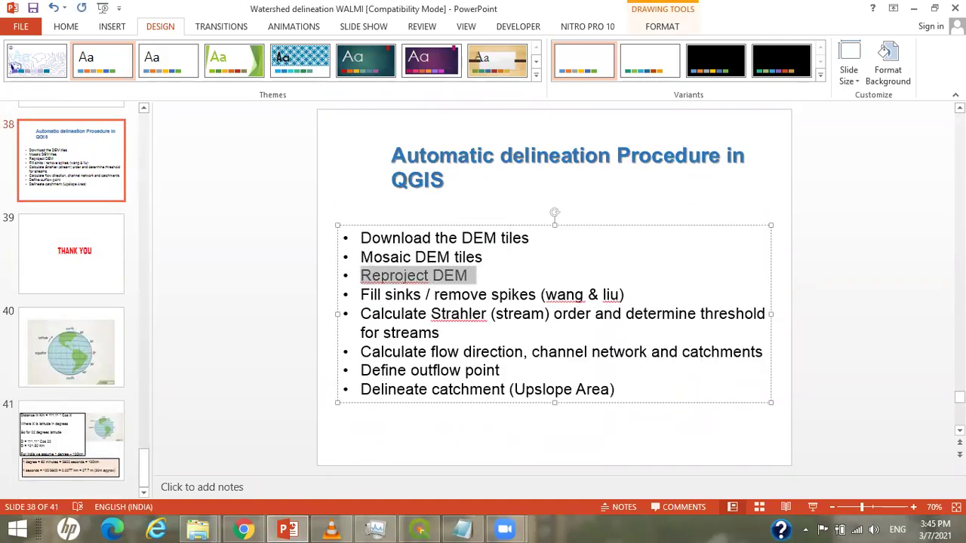
{"action": "left_click", "coordinate": [913, 8]}
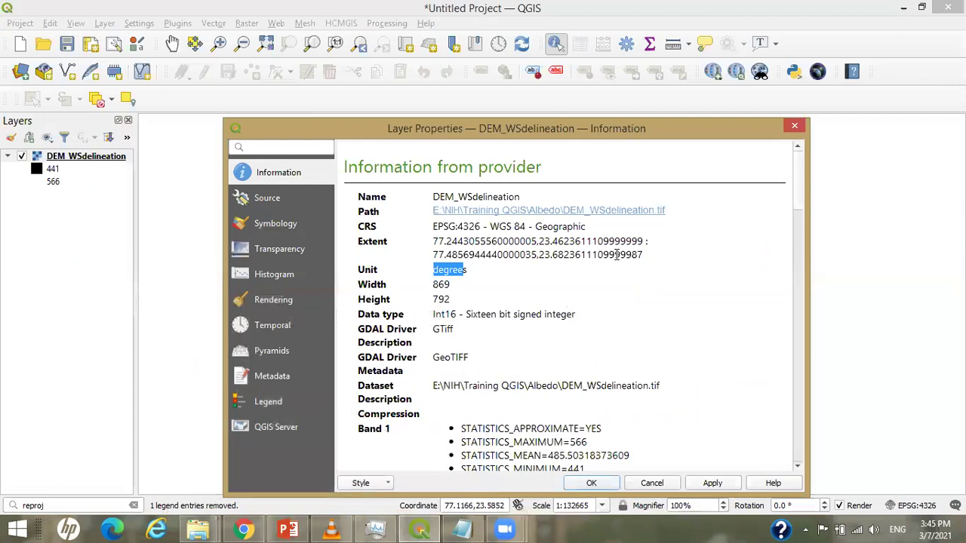
- Close the layer properties, search for "reprojec" and open the Warp (reproject) algorithm
{"action": "left_click", "coordinate": [790, 128]}
{"action": "left_click", "coordinate": [71, 505]}
{"action": "type", "text": "repro"}
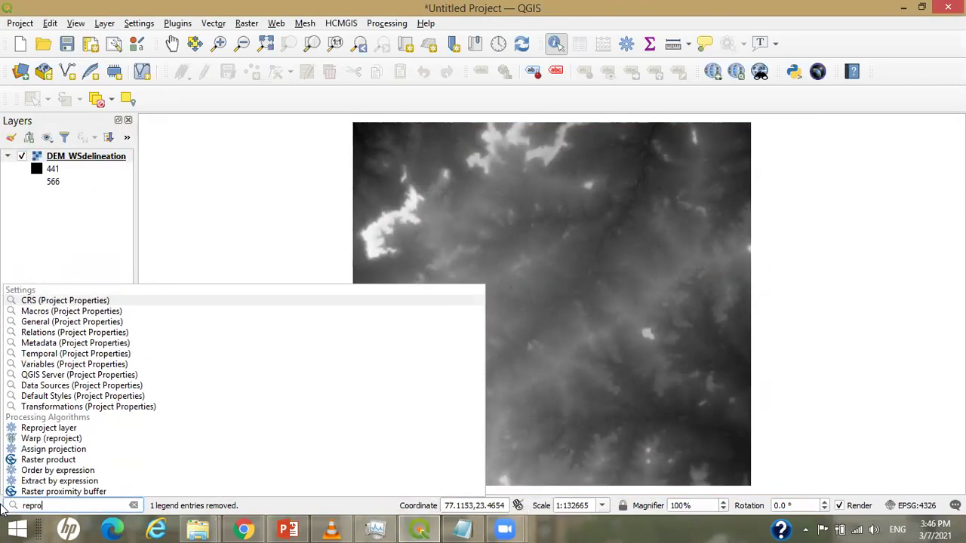
{"action": "type", "text": "jec"}
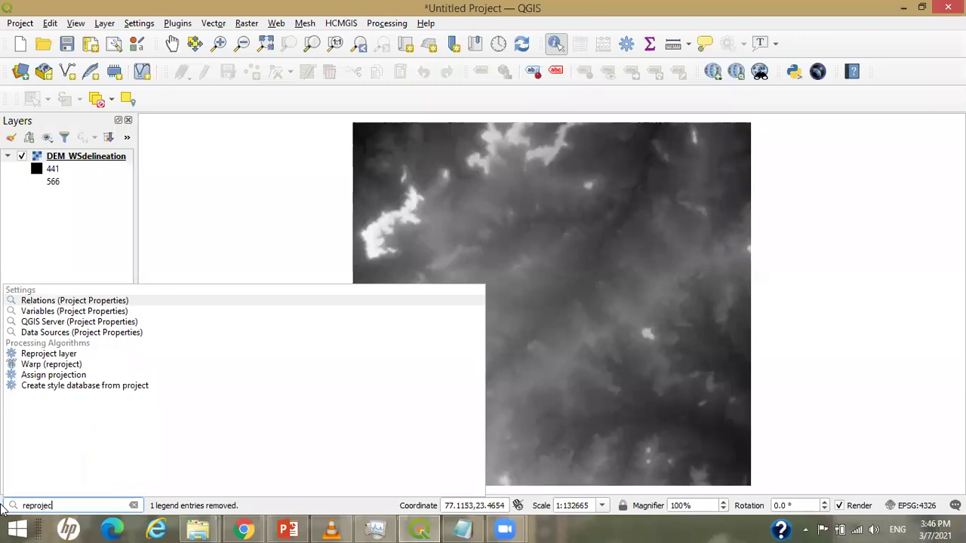
{"action": "left_click", "coordinate": [54, 367]}
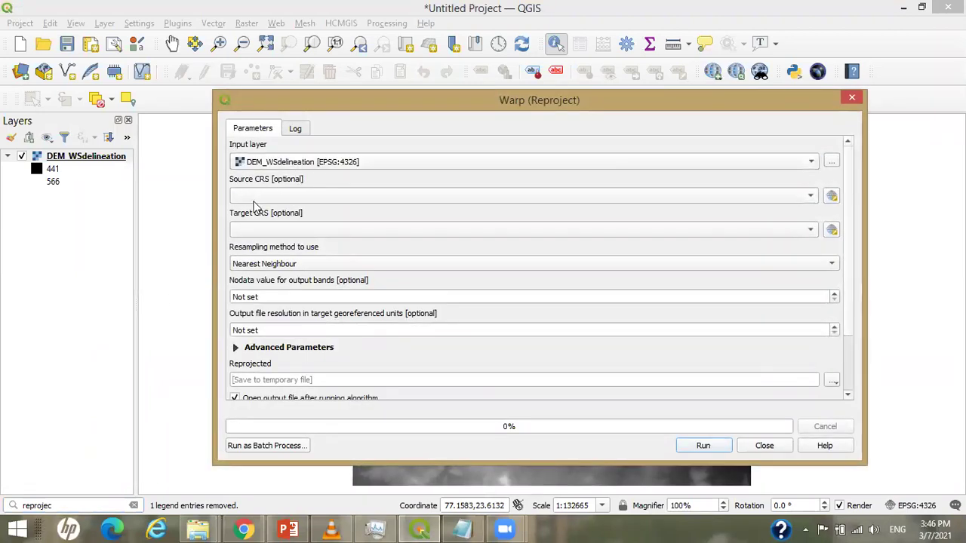
- Filter the target CRS choices with "wgs 84 utm 43 n" and select WGS 84 / UTM zone 43N
{"action": "left_click", "coordinate": [830, 230]}
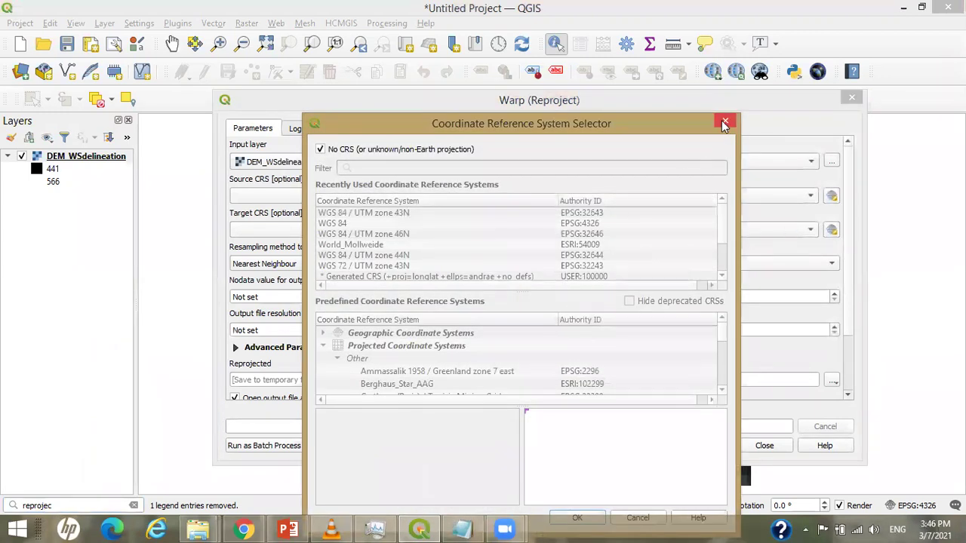
{"action": "left_click", "coordinate": [724, 122]}
{"action": "left_click", "coordinate": [831, 230]}
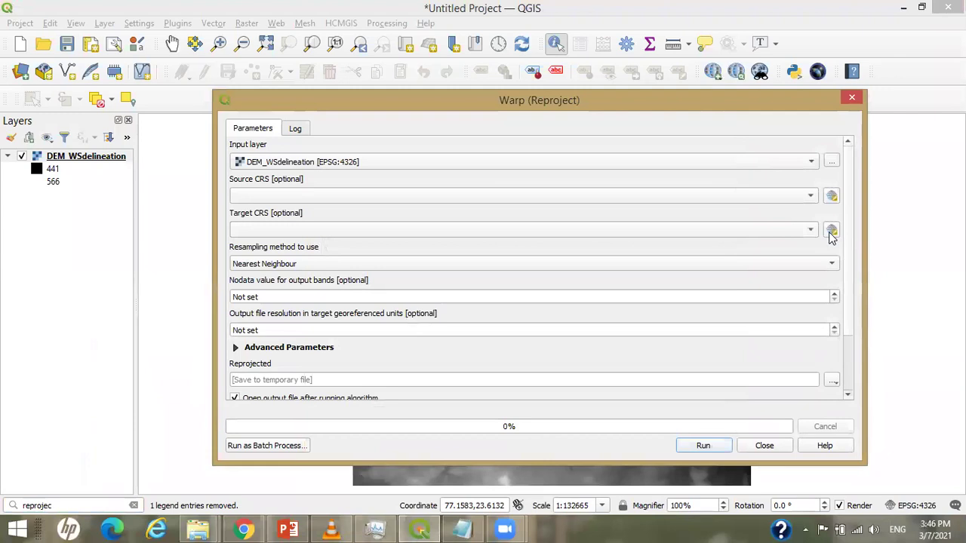
{"action": "left_click", "coordinate": [325, 172]}
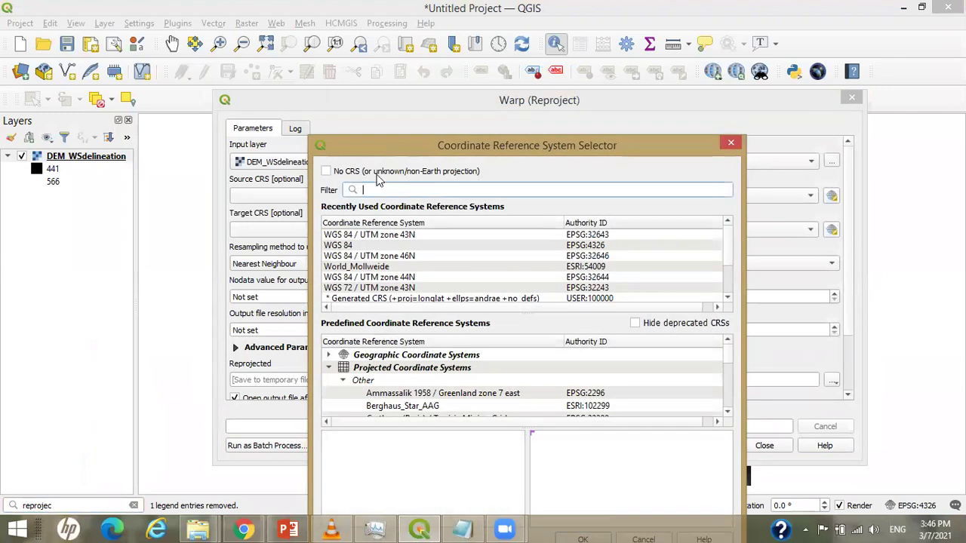
{"action": "type", "text": "wgs"}
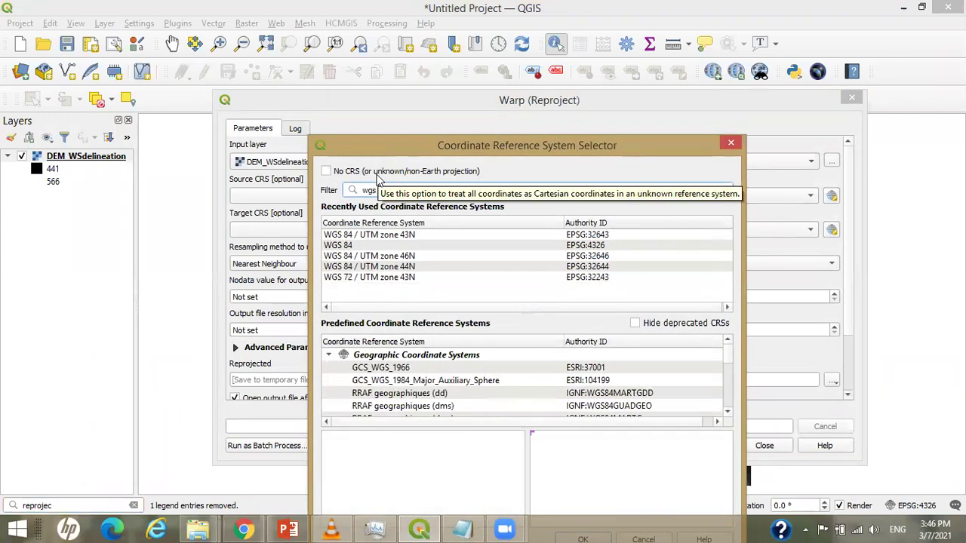
{"action": "type", "text": " 84 utm"}
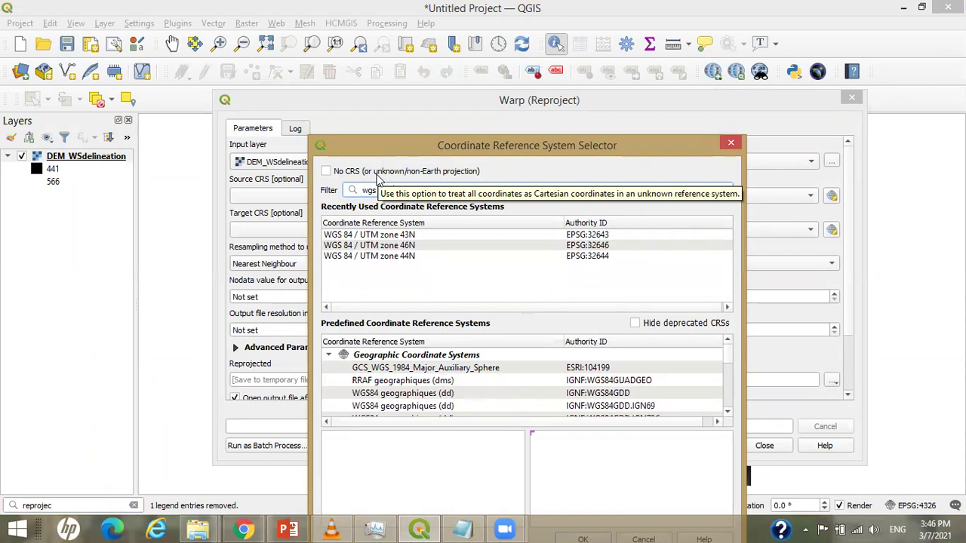
{"action": "type", "text": " 43"}
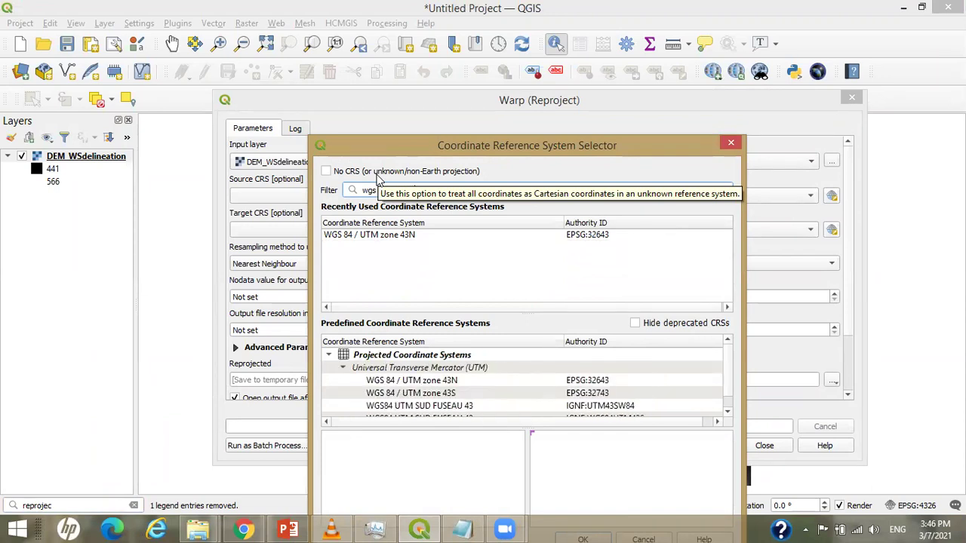
{"action": "type", "text": "n"}
{"action": "left_click", "coordinate": [414, 234]}
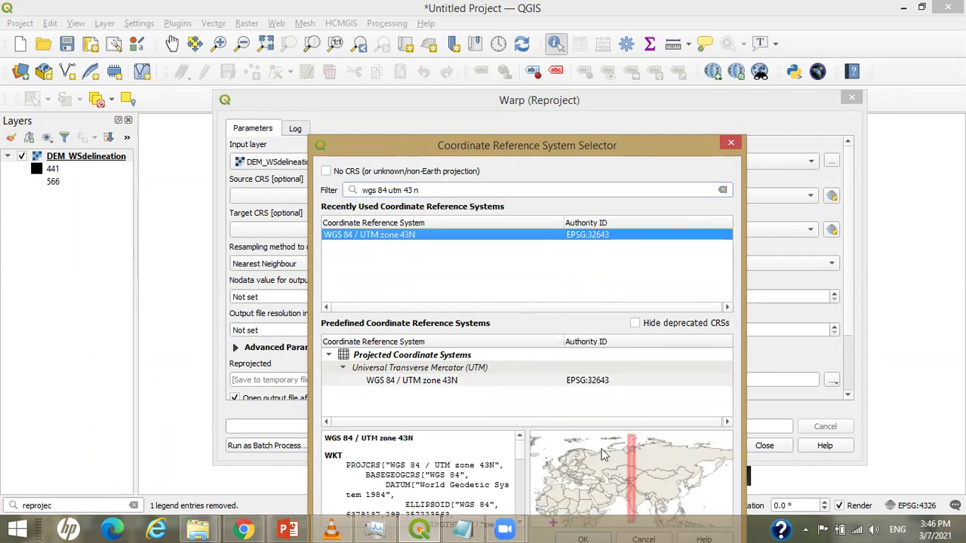
- Change the CRS filter to "wgs 84 utm 44 n" and select WGS 84 / UTM zone 44N to preview its coverage
{"action": "left_click", "coordinate": [414, 190]}
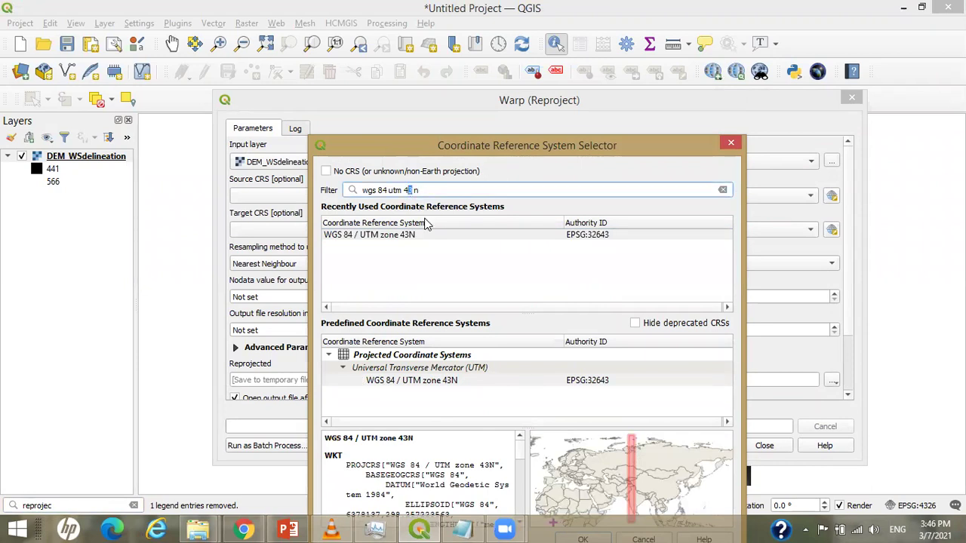
{"action": "type", "text": "4"}
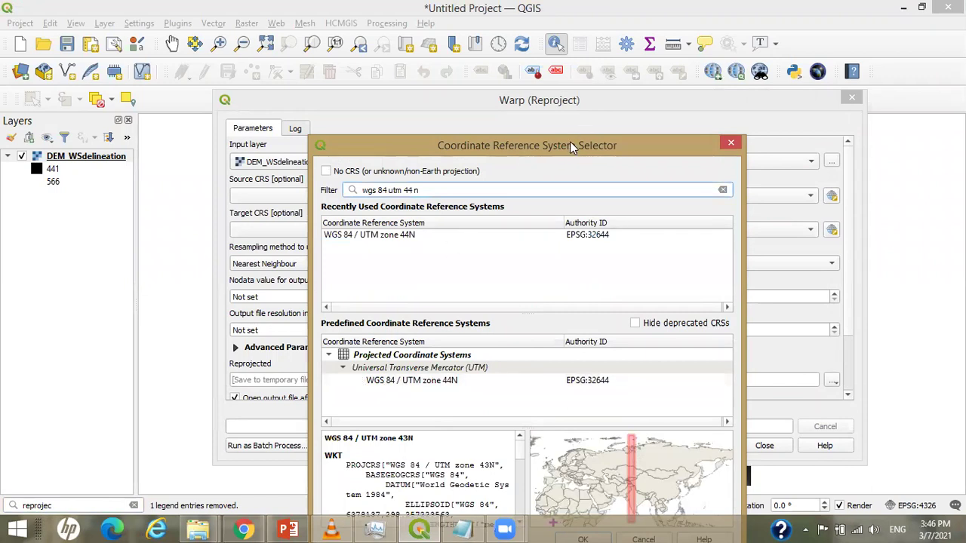
{"action": "left_click_drag", "start_coordinate": [570, 141], "coordinate": [570, 111]}
{"action": "left_click", "coordinate": [452, 349]}
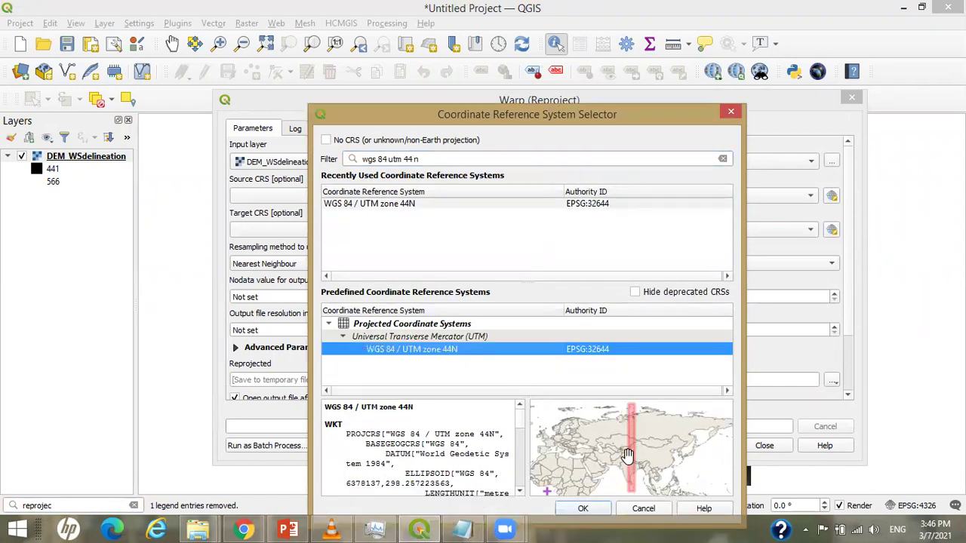
- Restore the CRS filter to zone 43 and set the target CRS to WGS 84 / UTM zone 43N (EPSG:32643)
{"action": "left_click", "coordinate": [411, 160]}
{"action": "key", "text": "BackSpace"}
{"action": "type", "text": "3"}
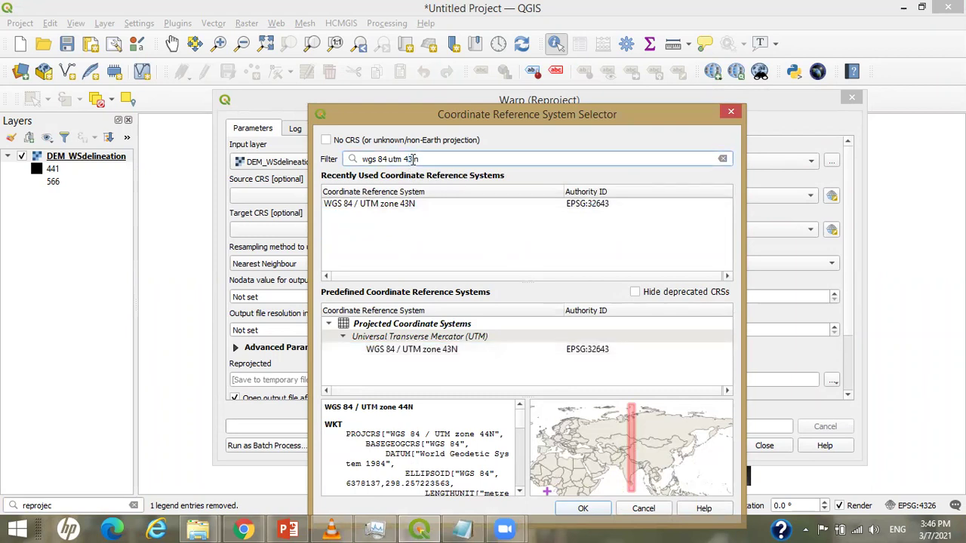
{"action": "left_click", "coordinate": [398, 208]}
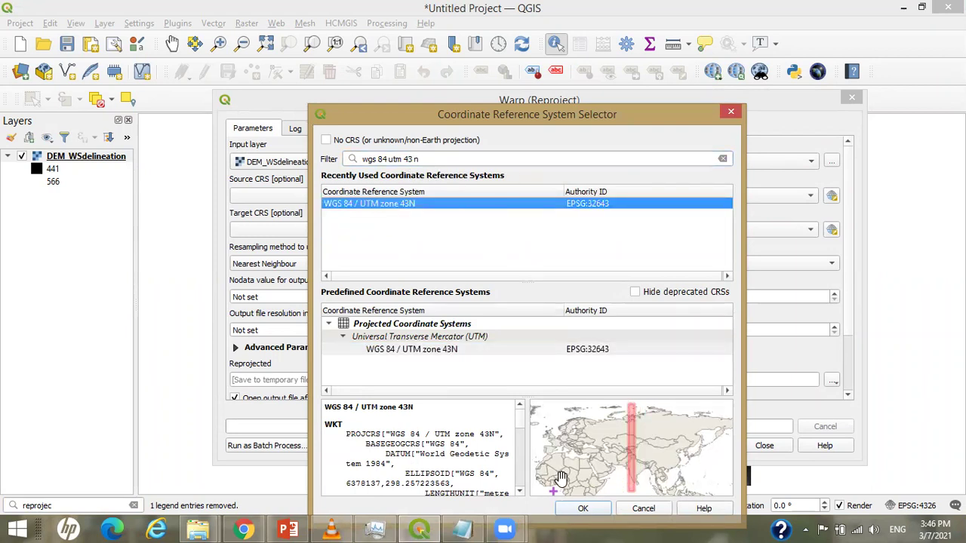
{"action": "left_click", "coordinate": [448, 351]}
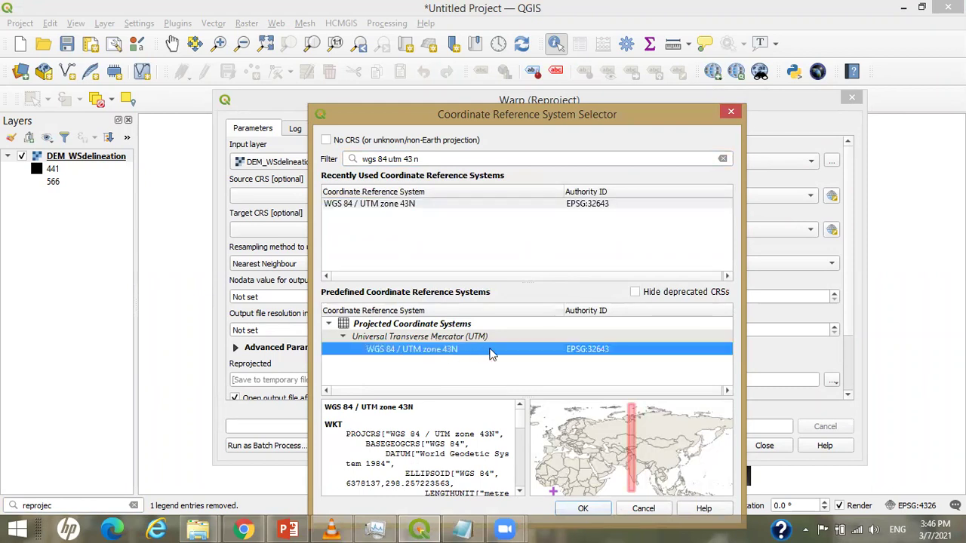
{"action": "left_click", "coordinate": [583, 508]}
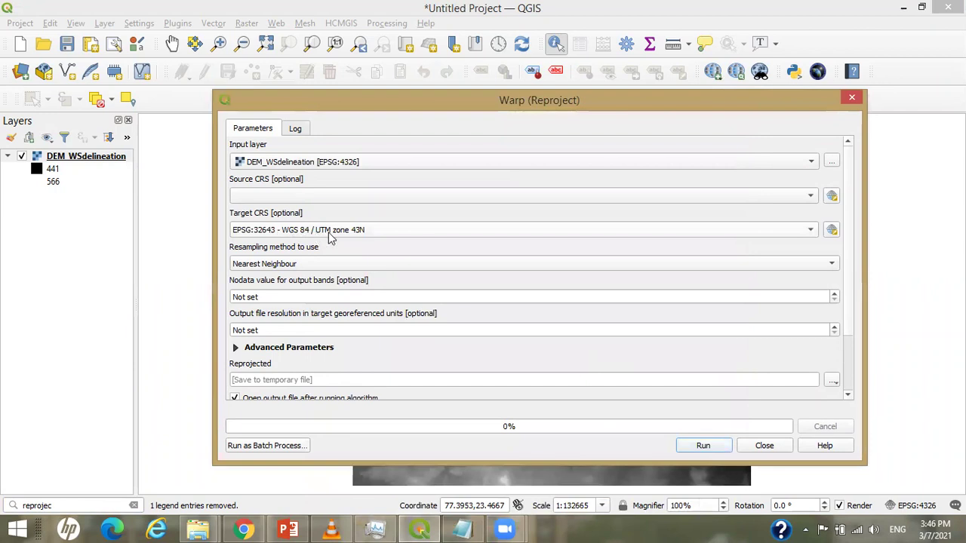
- Run the reprojection with a temporary output file and hide the original DEM_WSdelineation layer
{"action": "left_click", "coordinate": [690, 445]}
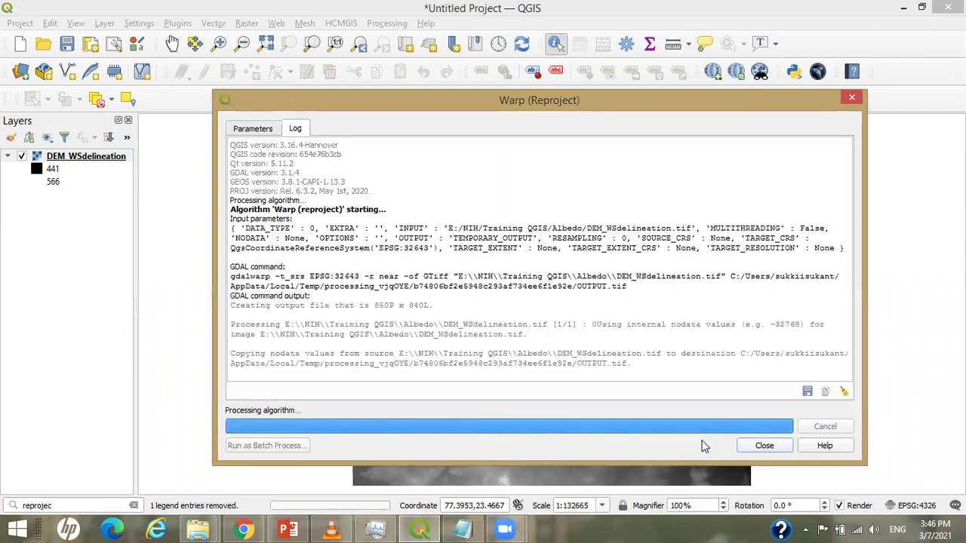
{"action": "left_click", "coordinate": [762, 445]}
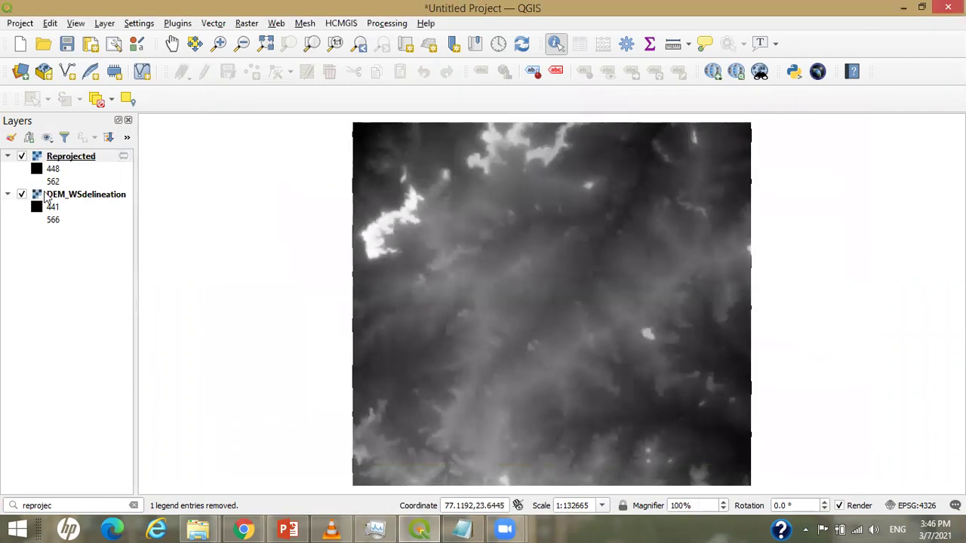
{"action": "left_click", "coordinate": [71, 156]}
{"action": "left_click", "coordinate": [22, 194]}
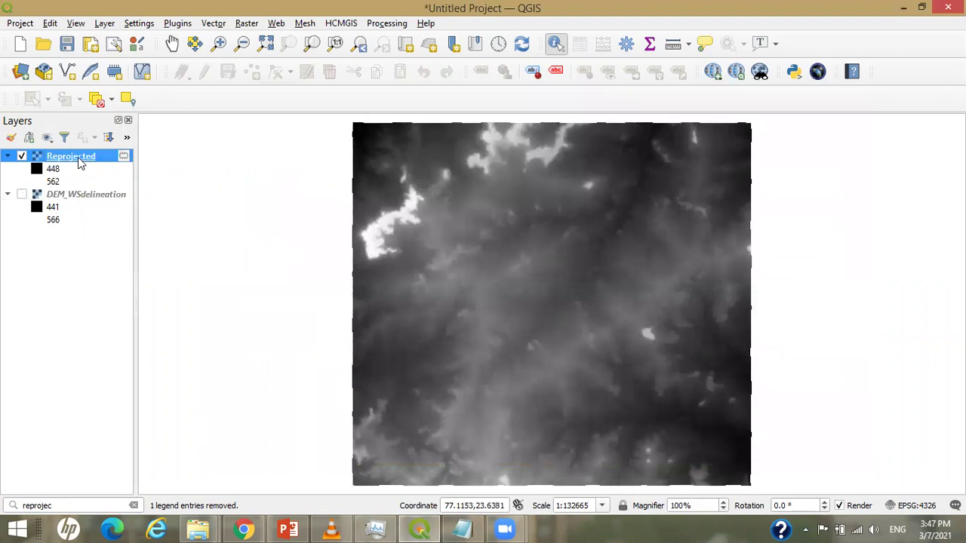
- Open the Reprojected layer's properties to check its coordinate reference system and unit
{"action": "right_click", "coordinate": [81, 164]}
{"action": "left_click", "coordinate": [143, 401]}
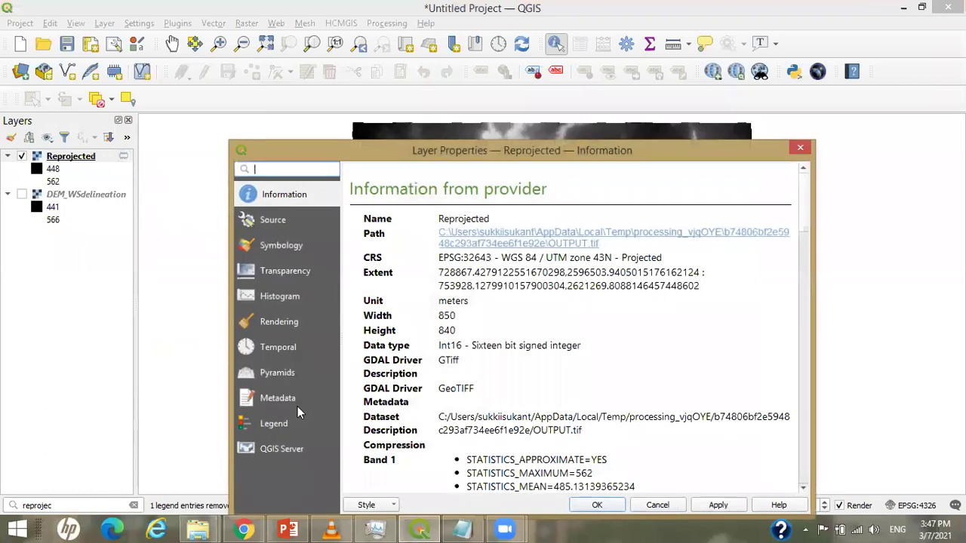
- Read the CRS and unit entries in the Reprojected layer's information, and close the layer properties
{"action": "left_click_drag", "start_coordinate": [663, 257], "coordinate": [636, 257]}
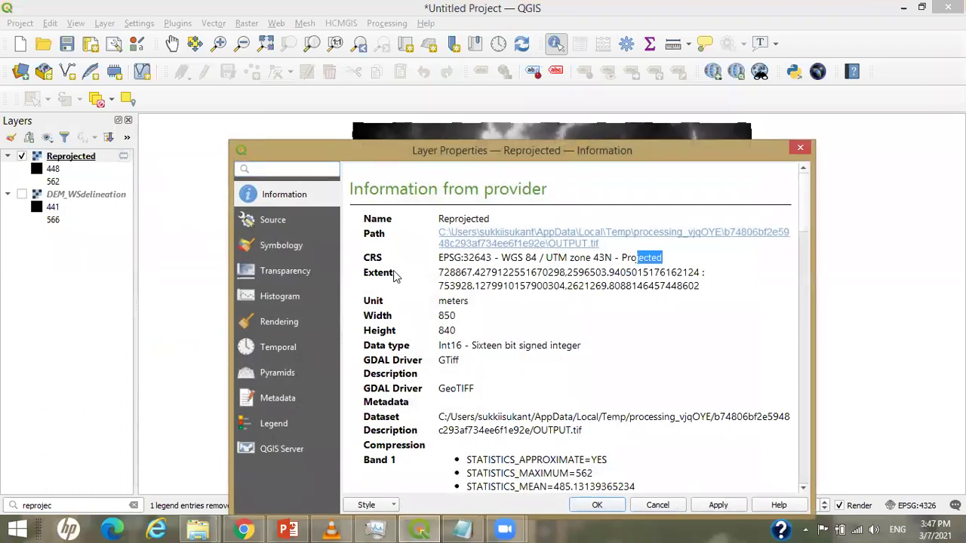
{"action": "left_click_drag", "start_coordinate": [468, 301], "coordinate": [441, 301]}
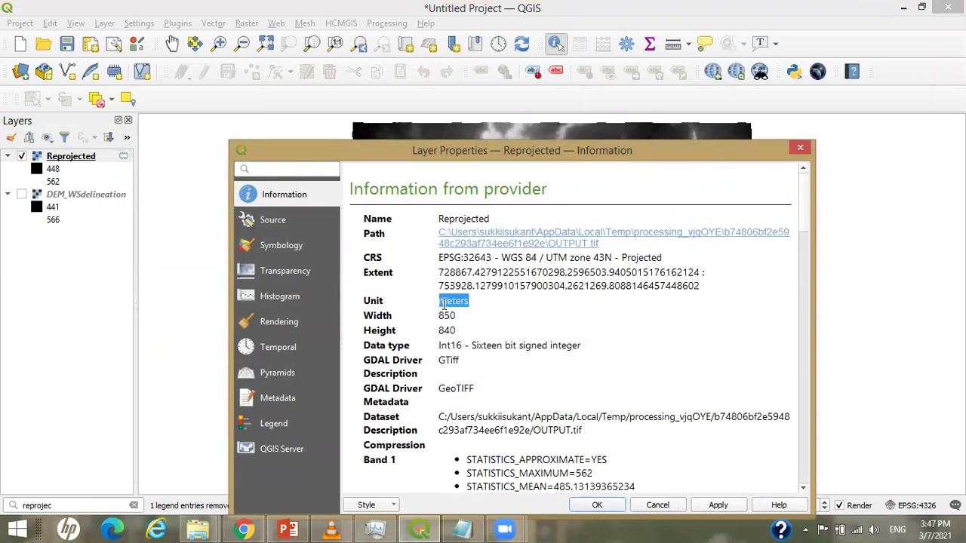
{"action": "left_click", "coordinate": [800, 147]}
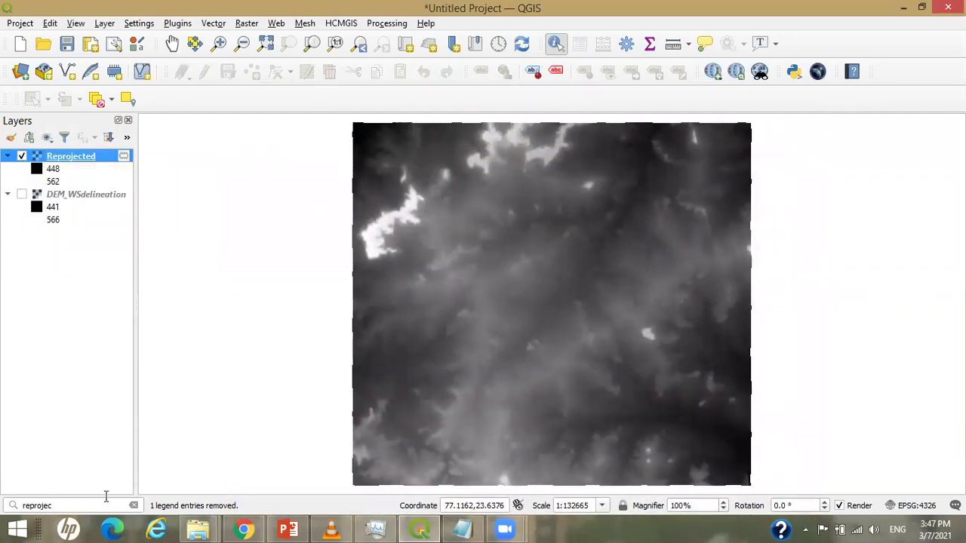
- Switch to the PowerPoint procedure slide, review the "Fill sinks / remove spikes (wang & liu)" item, and return to QGIS
{"action": "left_click", "coordinate": [288, 529]}
{"action": "left_click", "coordinate": [435, 295]}
{"action": "left_click_drag", "start_coordinate": [365, 296], "coordinate": [483, 296]}
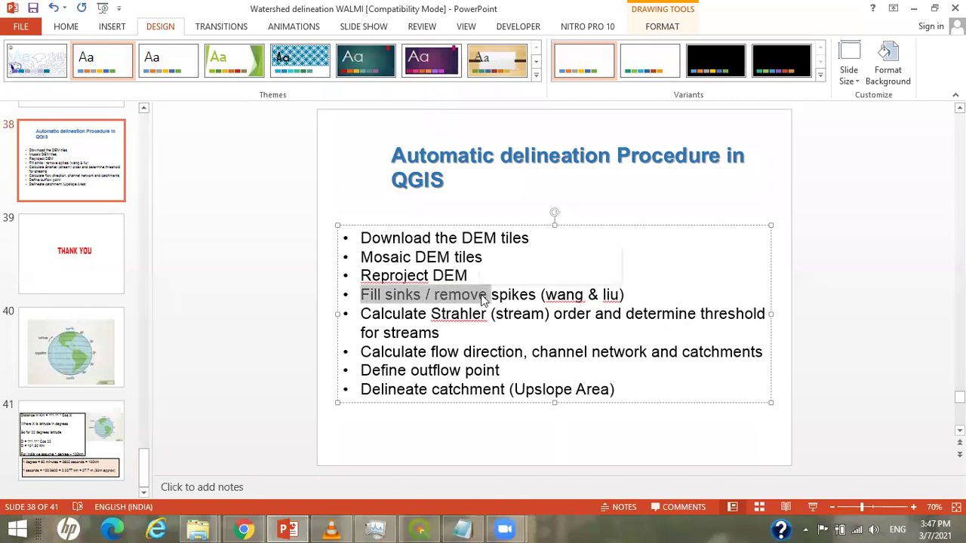
{"action": "left_click", "coordinate": [471, 296]}
{"action": "left_click_drag", "start_coordinate": [546, 294], "coordinate": [621, 295]}
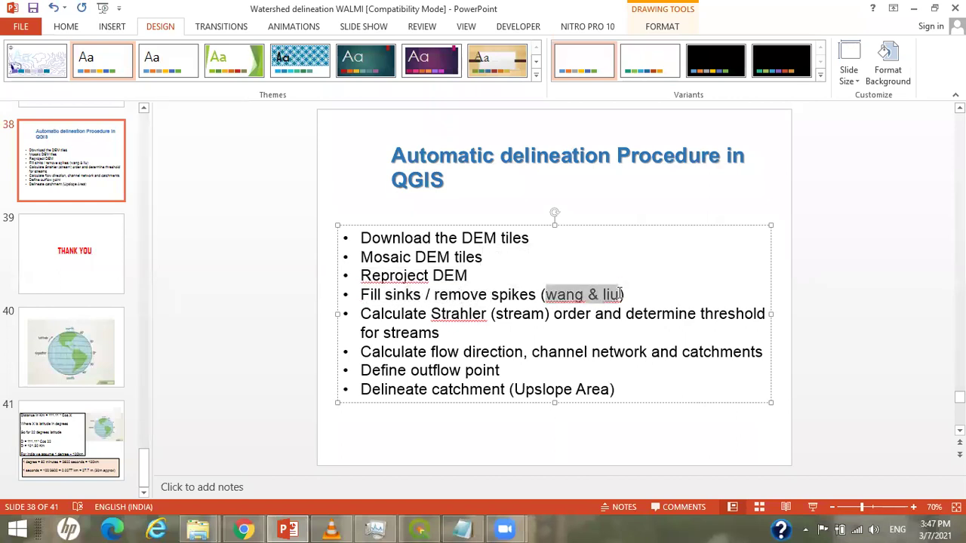
{"action": "left_click", "coordinate": [914, 14]}
- Search the algorithms for "fill sink" and open Fill sinks (wang & liu) with the Reprojected layer as the DEM
{"action": "left_click", "coordinate": [104, 507]}
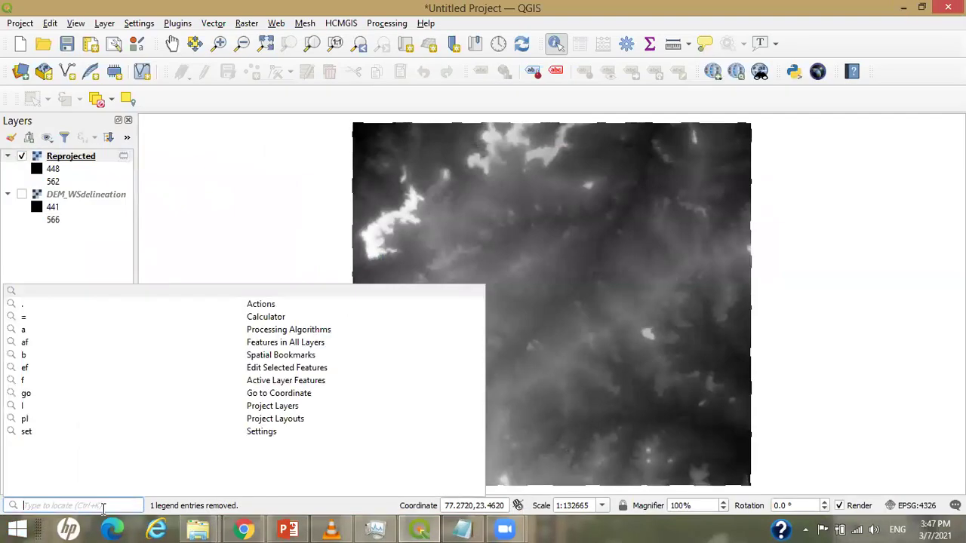
{"action": "type", "text": "fil"}
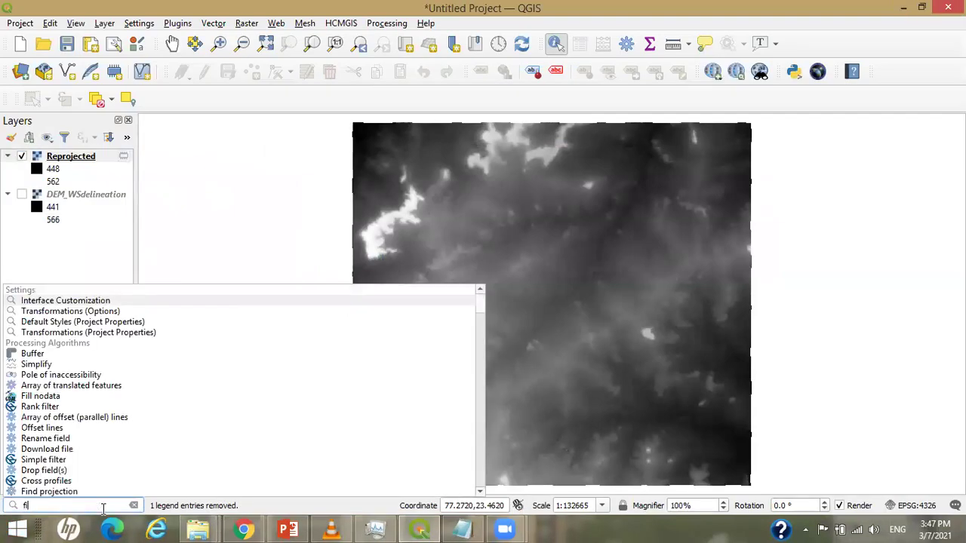
{"action": "type", "text": "l sink"}
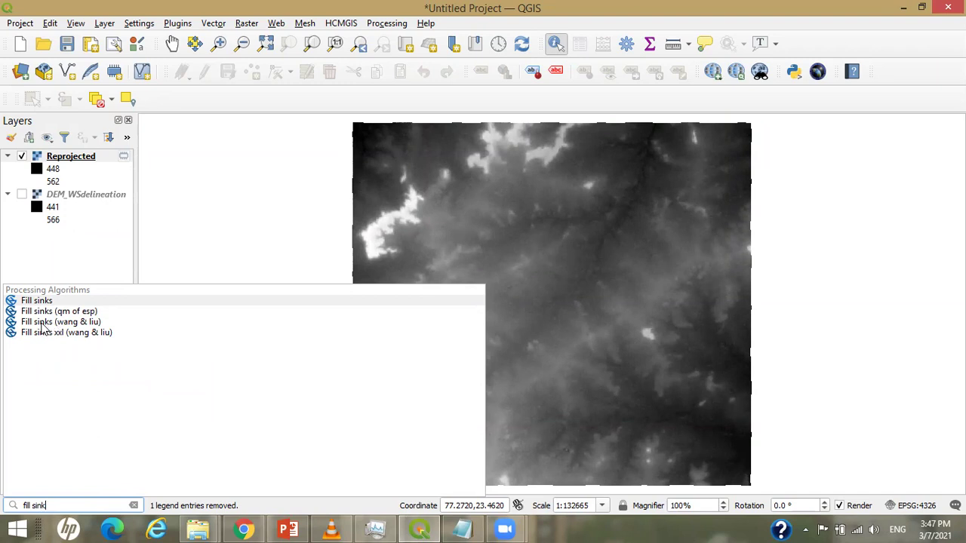
{"action": "left_click", "coordinate": [75, 325]}
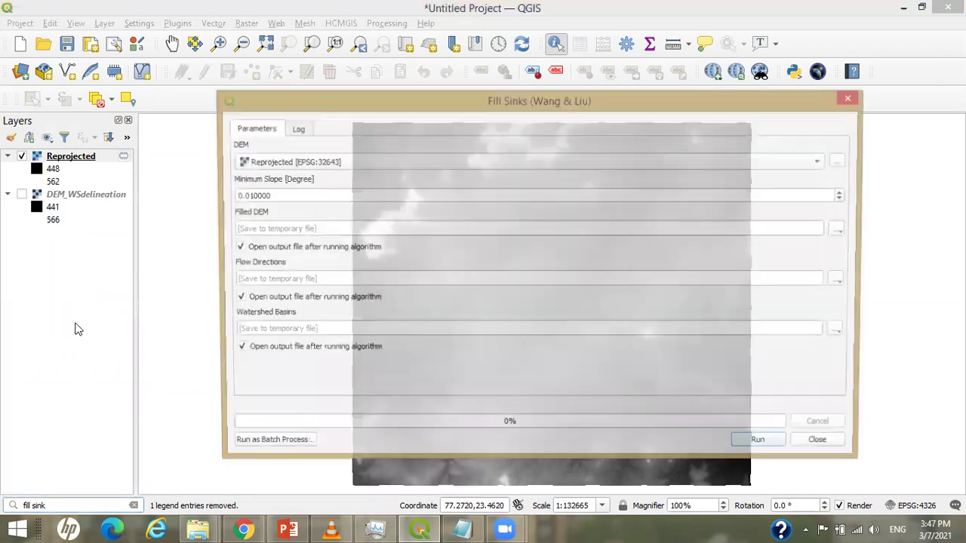
{"action": "left_click", "coordinate": [263, 166]}
{"action": "left_click", "coordinate": [281, 161]}
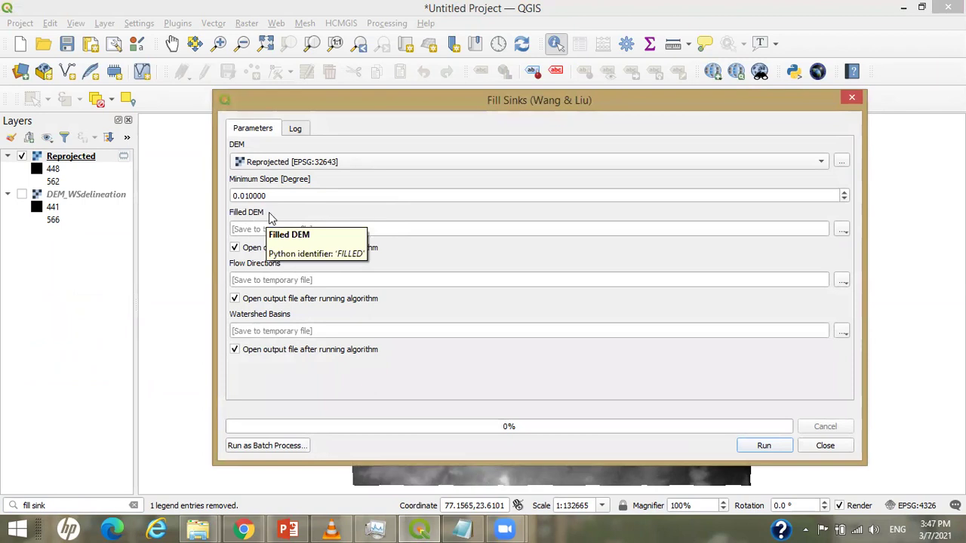
- Load only the Filled DEM output, excluding Flow Directions and Watershed Basins, run Fill Sinks with temporary files, and hide the Reprojected layer
{"action": "left_click", "coordinate": [235, 299]}
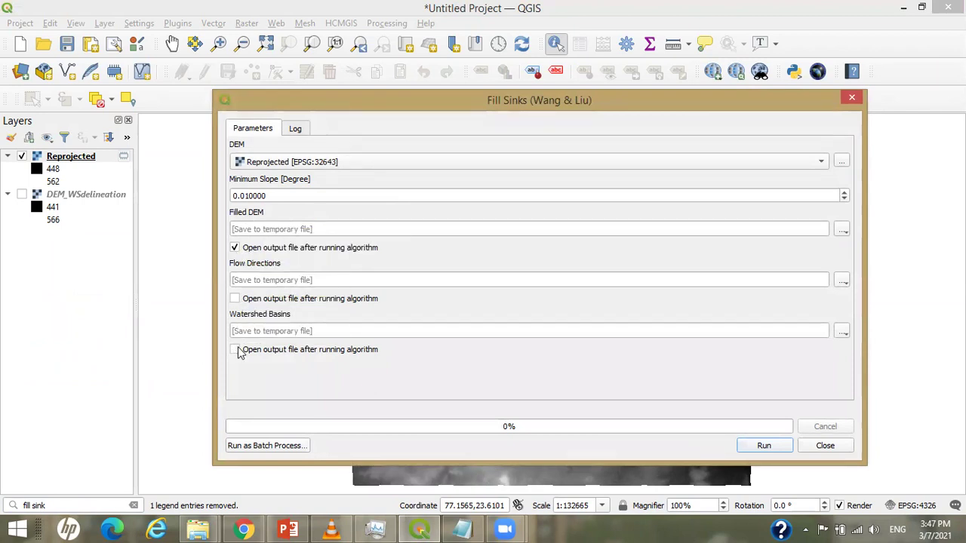
{"action": "left_click", "coordinate": [764, 446]}
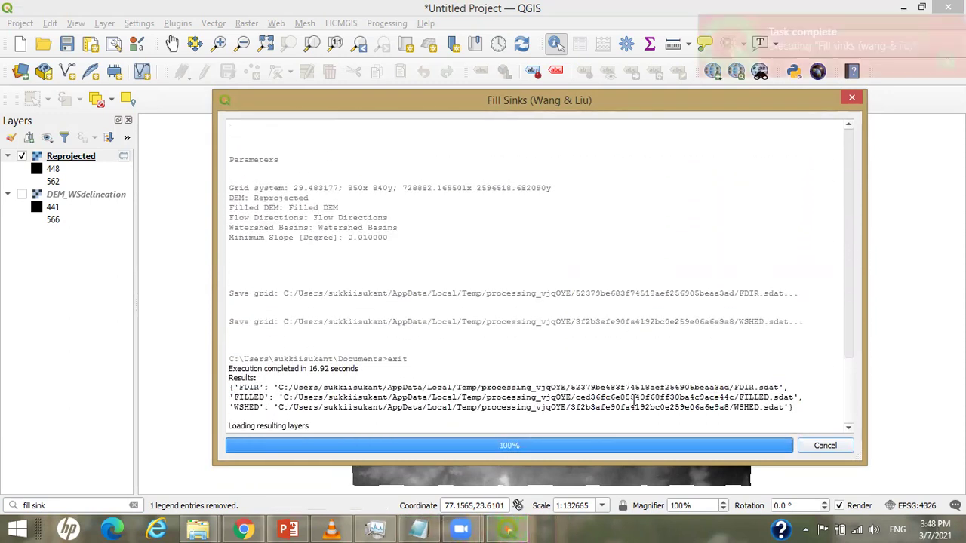
{"action": "left_click", "coordinate": [824, 445]}
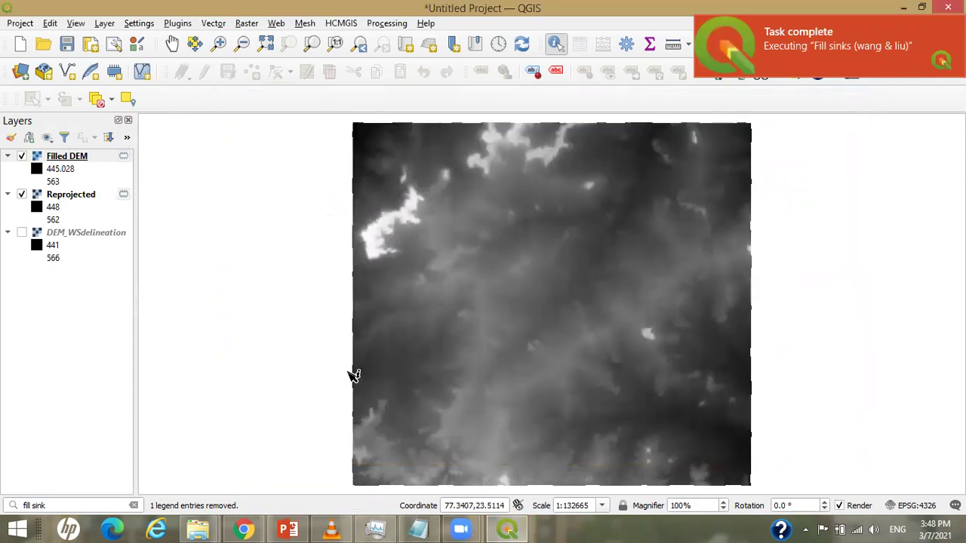
{"action": "left_click", "coordinate": [22, 195]}
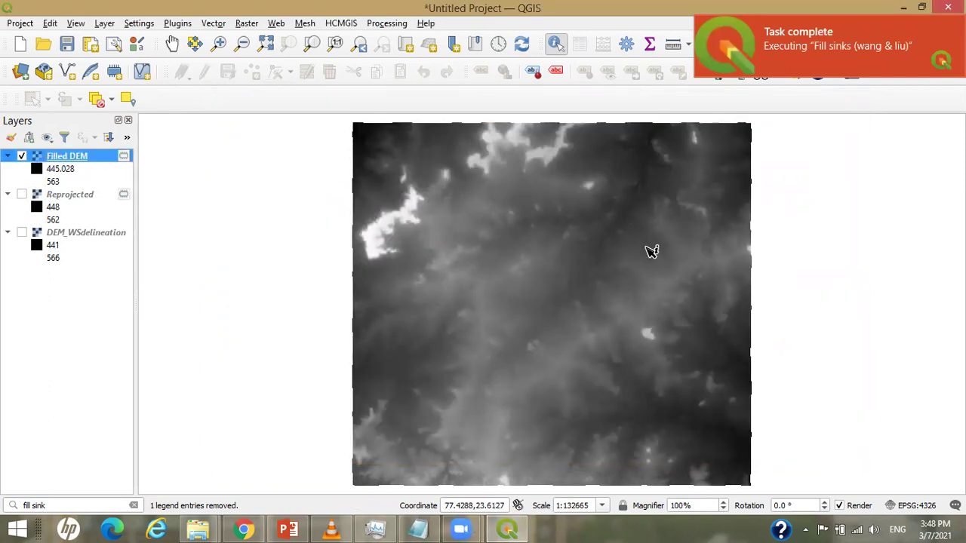
- Open the Filled DEM layer's properties to check its projection and unit, and close them
{"action": "right_click", "coordinate": [68, 154]}
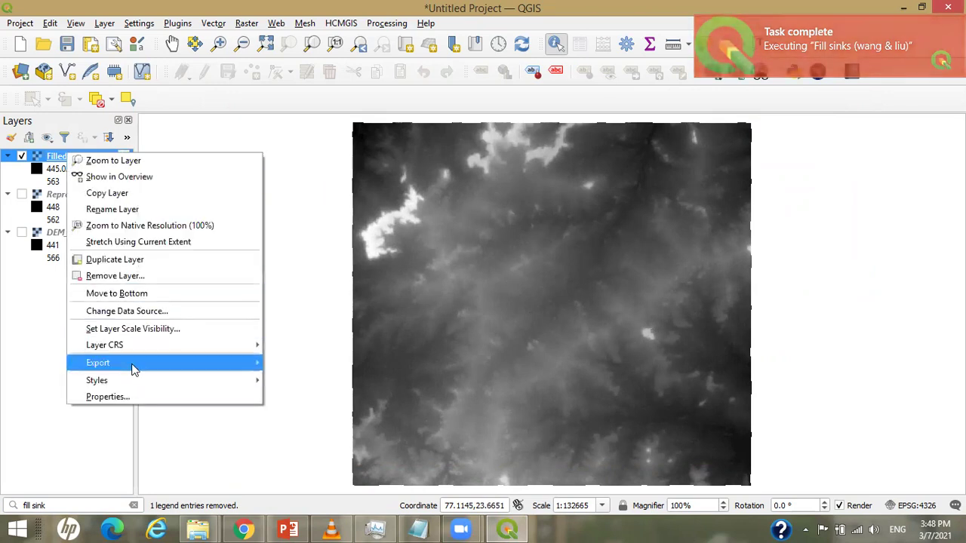
{"action": "left_click", "coordinate": [128, 396]}
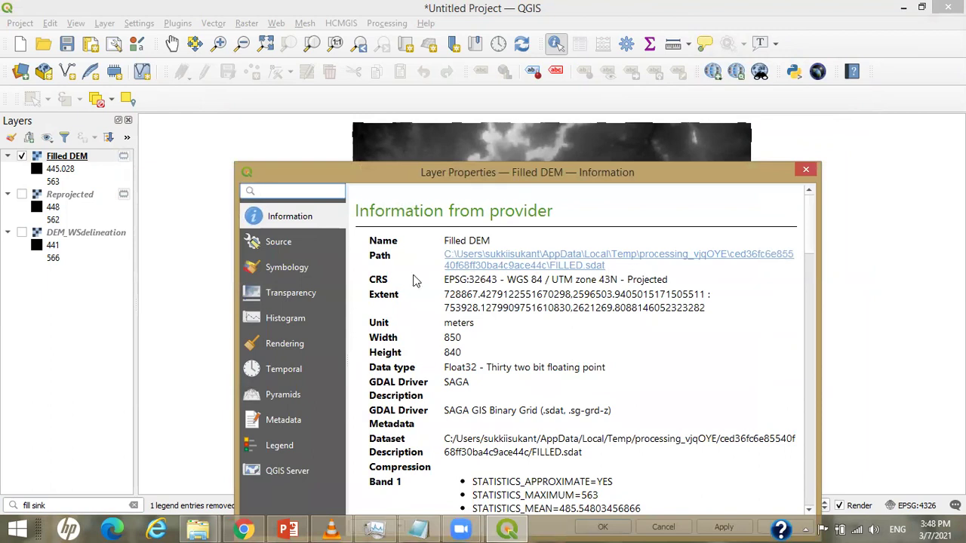
{"action": "left_click_drag", "start_coordinate": [466, 325], "coordinate": [403, 324]}
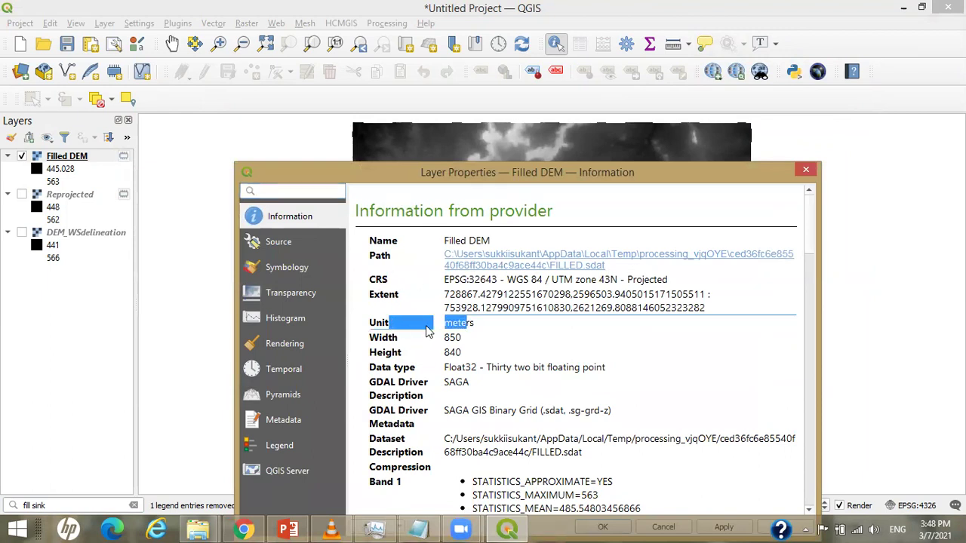
{"action": "left_click", "coordinate": [805, 170]}
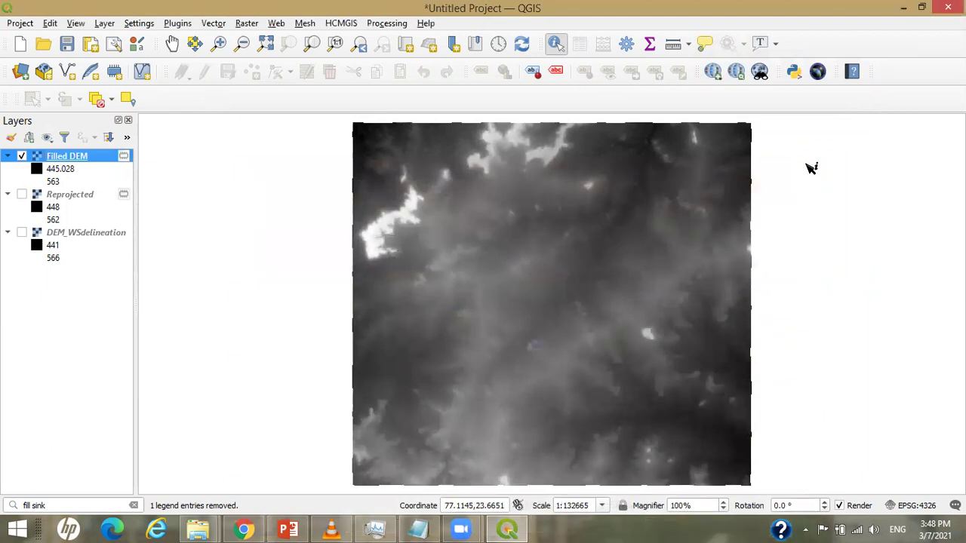
- Switch to the PowerPoint procedure slide, review the Strahler stream order item, and return to QGIS
{"action": "left_click", "coordinate": [289, 528]}
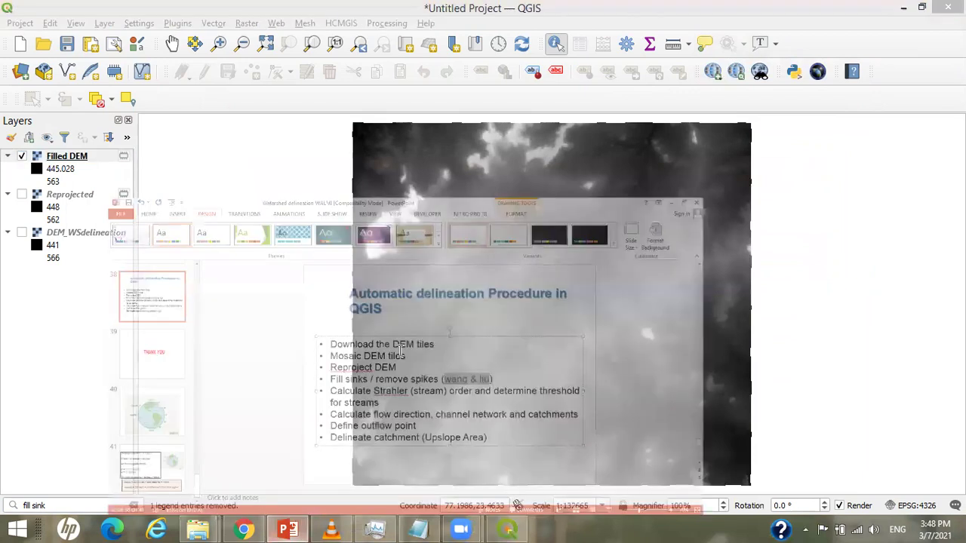
{"action": "left_click_drag", "start_coordinate": [363, 314], "coordinate": [498, 319]}
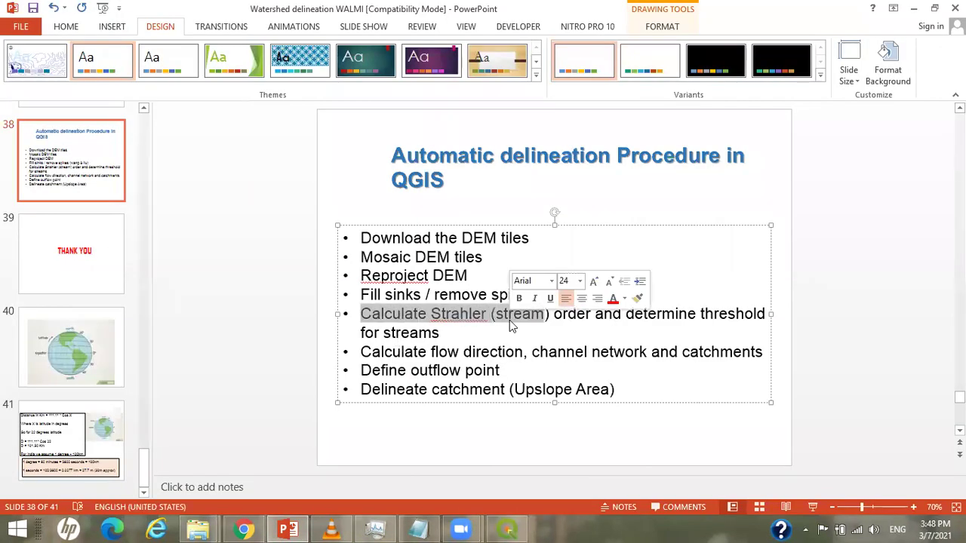
{"action": "left_click", "coordinate": [913, 9]}
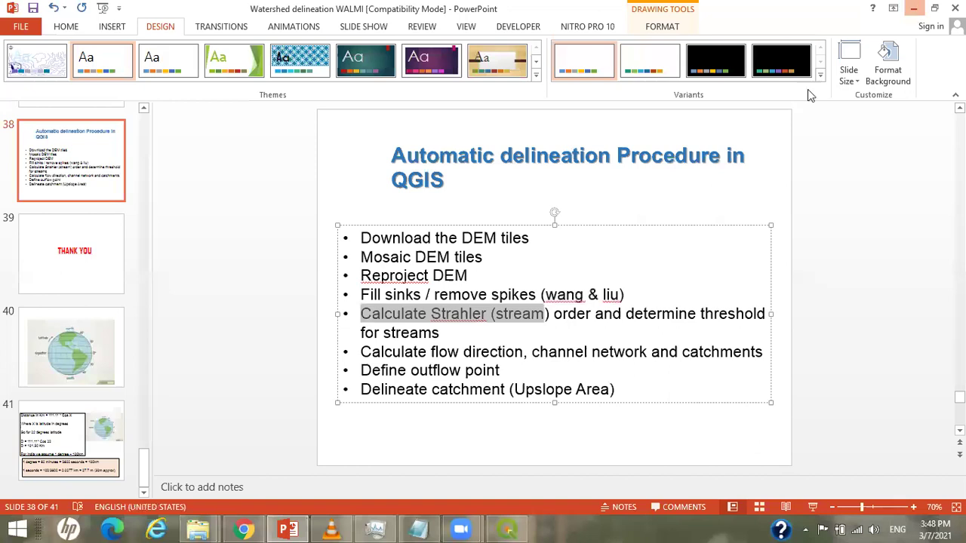
- Search the algorithms for "strah" and open Strahler order with Filled DEM as the elevation layer
{"action": "left_click", "coordinate": [134, 504]}
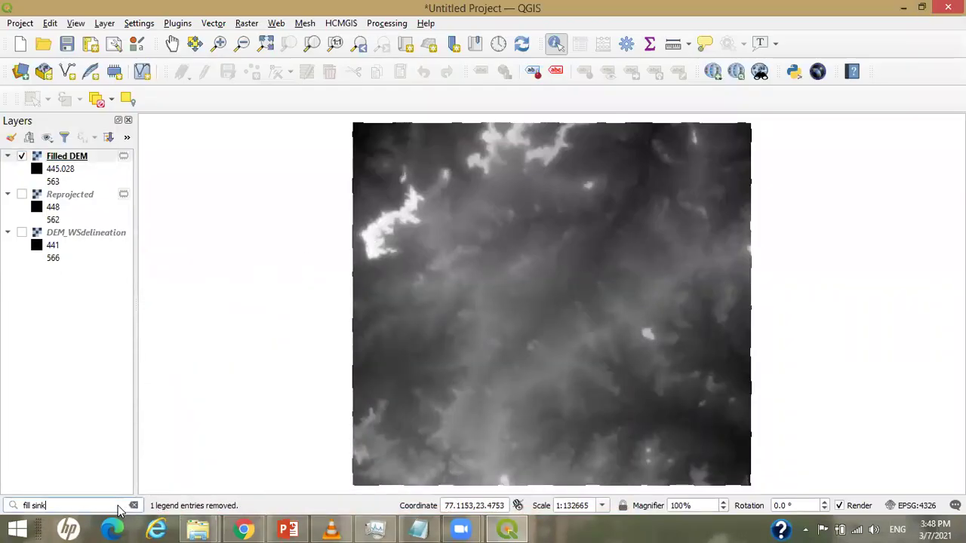
{"action": "type", "text": "str"}
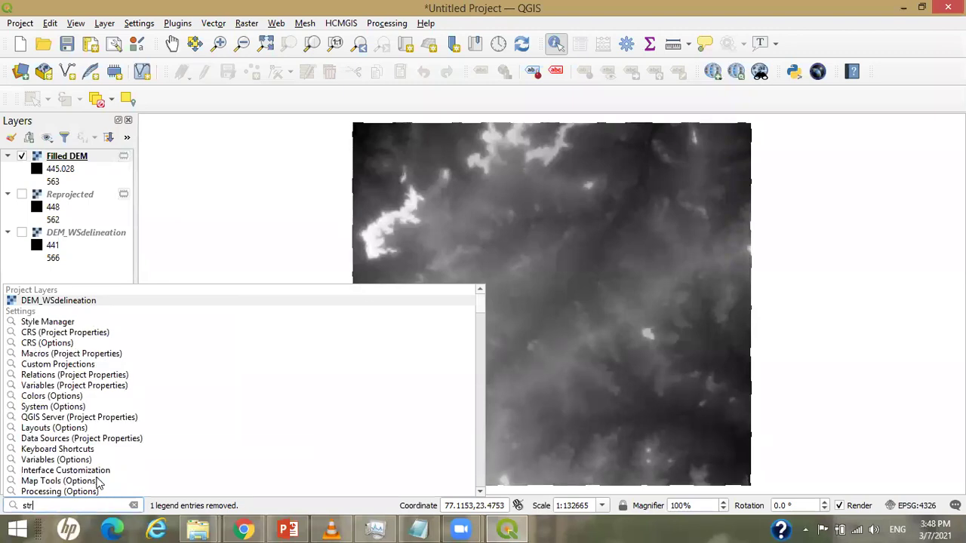
{"action": "type", "text": "ah"}
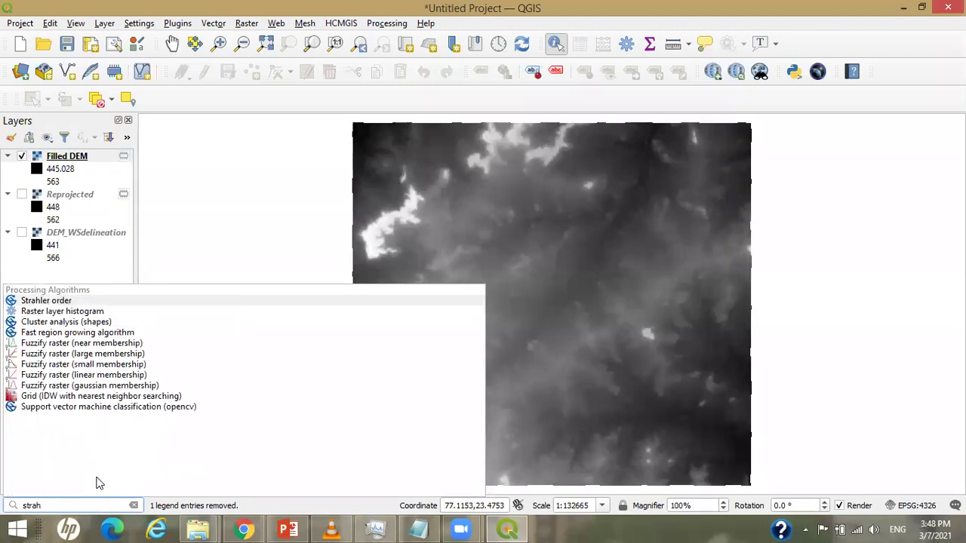
{"action": "left_click", "coordinate": [49, 301]}
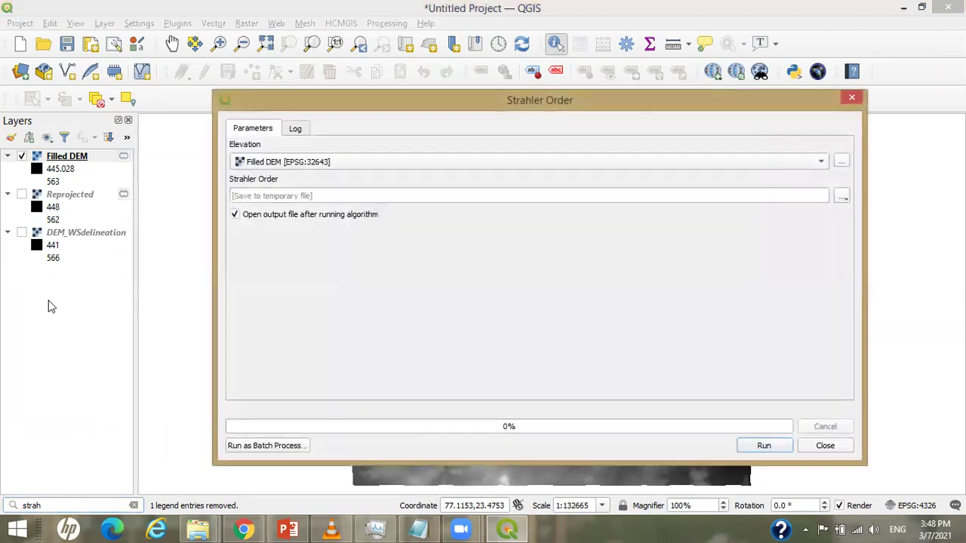
{"action": "left_click", "coordinate": [292, 165]}
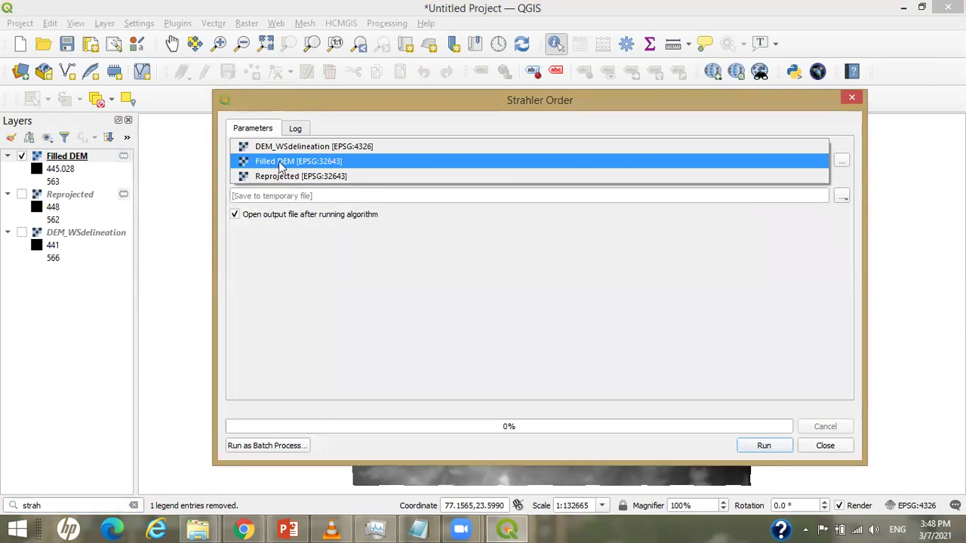
{"action": "left_click", "coordinate": [287, 167]}
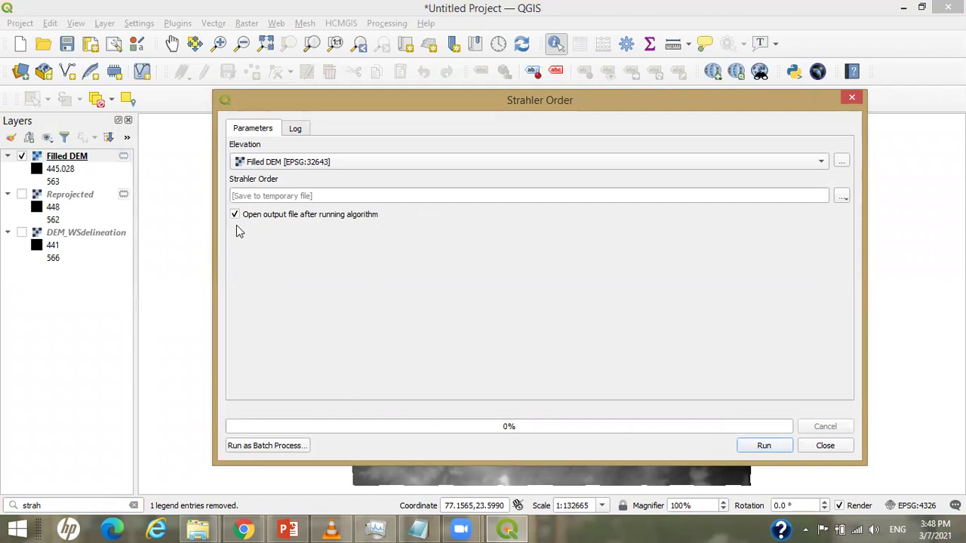
- Run Strahler Order with a temporary output file, close the tool, and hide the Filled DEM layer
{"action": "left_click", "coordinate": [764, 446]}
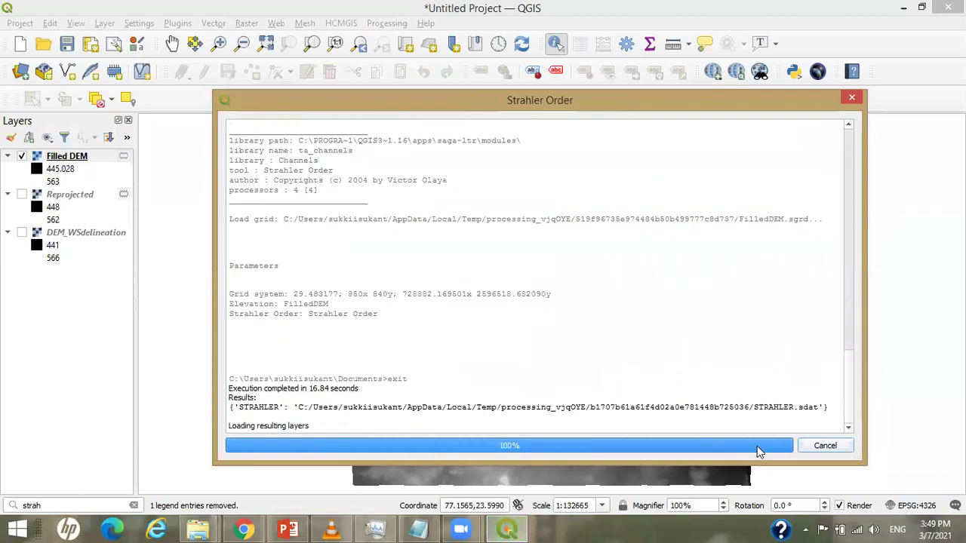
{"action": "left_click", "coordinate": [827, 446]}
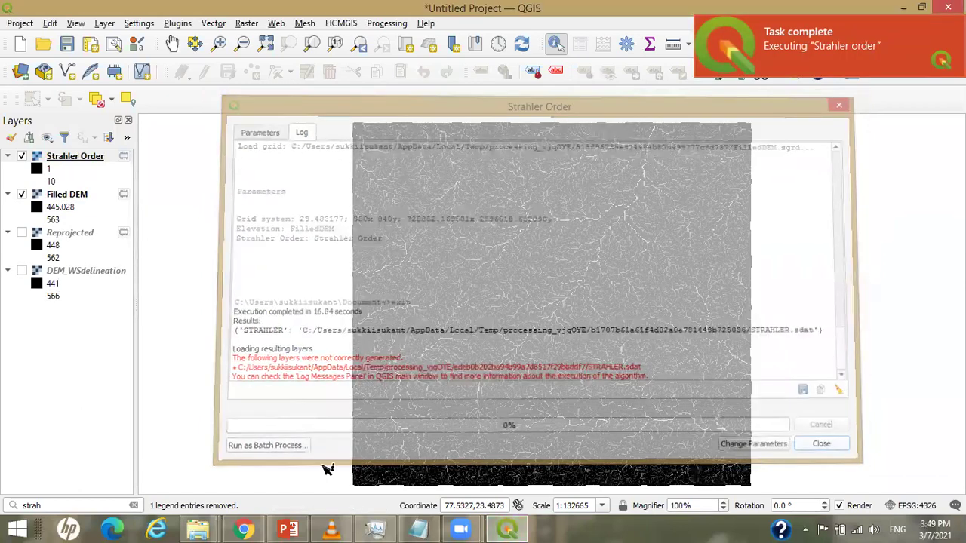
{"action": "left_click", "coordinate": [21, 194]}
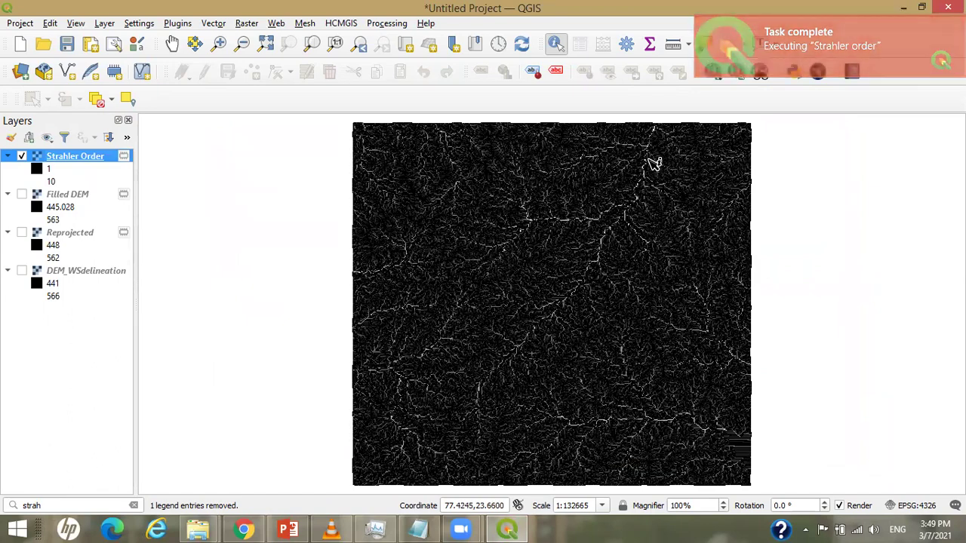
- Identify the Strahler order value of a pixel on the bright main channel in the Strahler Order raster
{"action": "scroll", "coordinate": [653, 165], "scroll_direction": "up", "scroll_amount": 1}
{"action": "scroll", "coordinate": [654, 164], "scroll_direction": "up", "scroll_amount": 1}
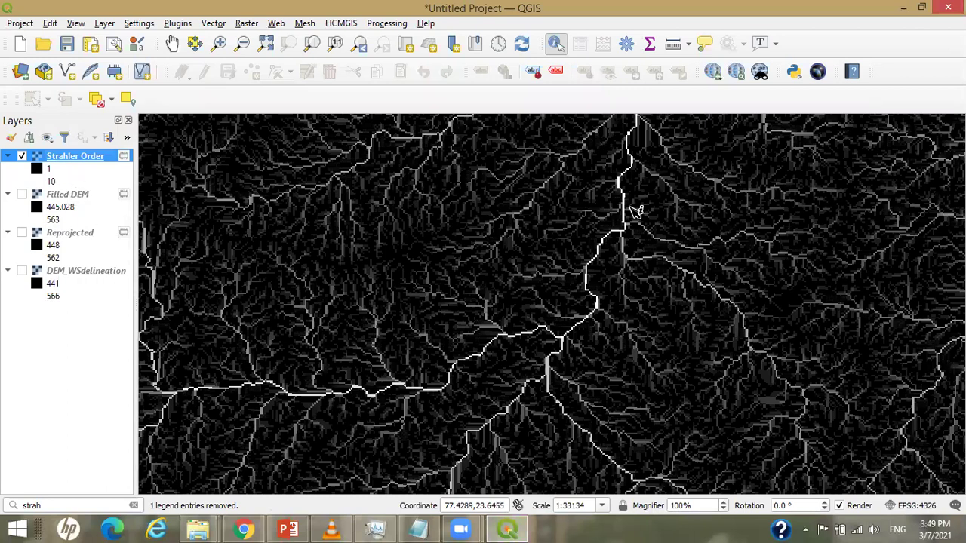
{"action": "left_click", "coordinate": [922, 9]}
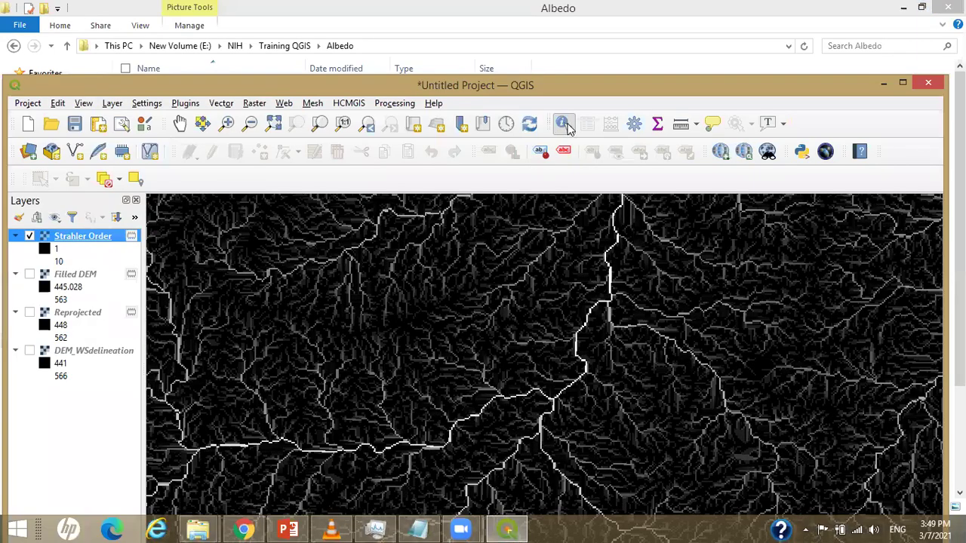
{"action": "scroll", "coordinate": [618, 266], "scroll_direction": "up", "scroll_amount": 3}
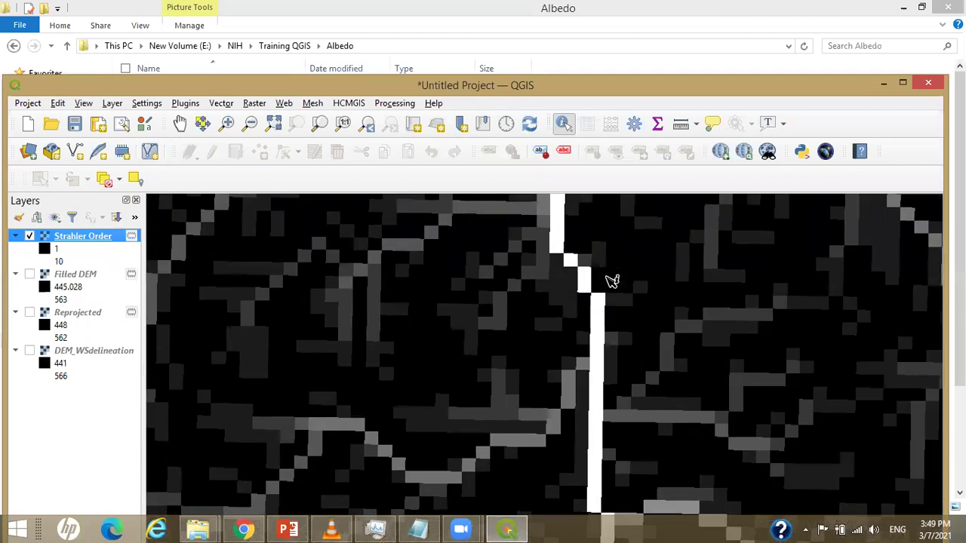
{"action": "left_click", "coordinate": [603, 319]}
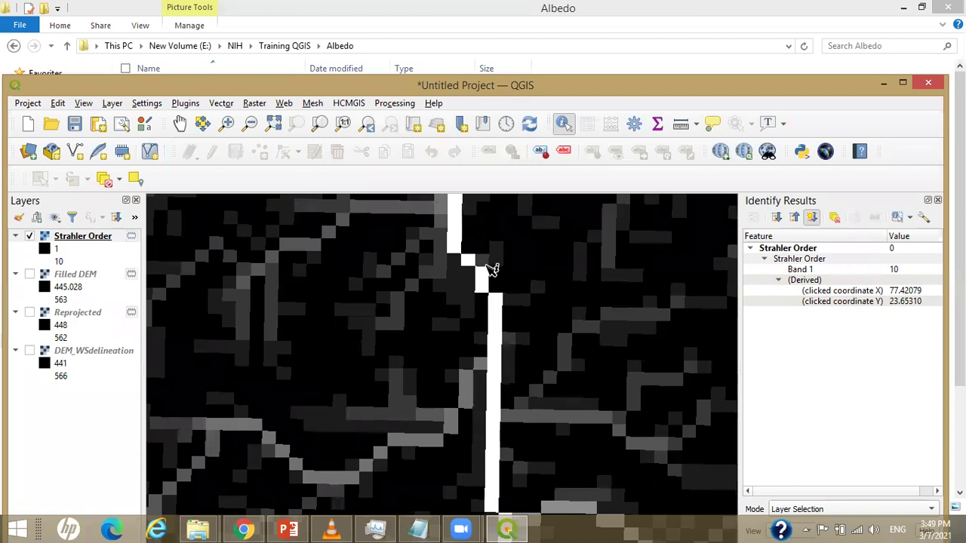
{"action": "scroll", "coordinate": [478, 375], "scroll_direction": "down", "scroll_amount": 3}
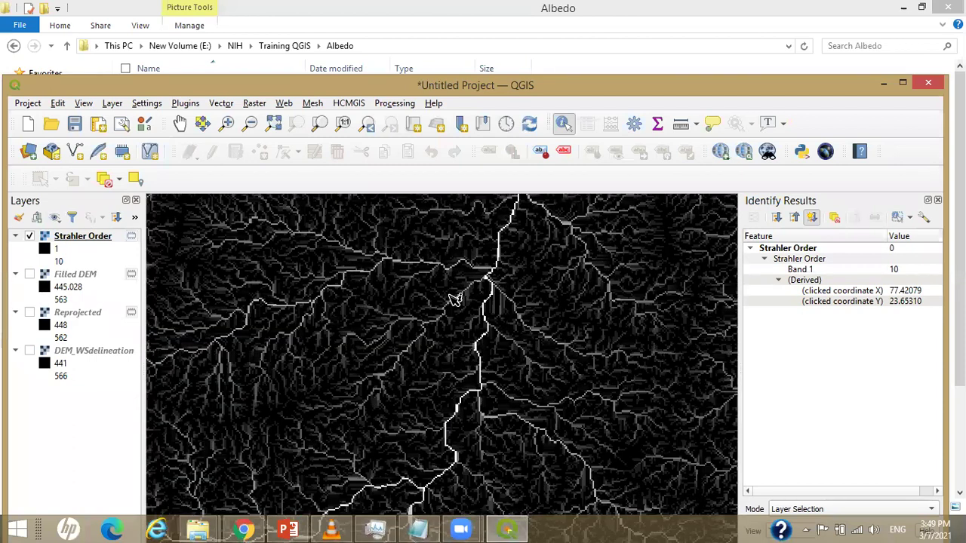
- Identify the Strahler order values of a pixel on a grey tributary and of a dark pixel east of the main channel
{"action": "scroll", "coordinate": [407, 264], "scroll_direction": "up", "scroll_amount": 2}
{"action": "scroll", "coordinate": [411, 256], "scroll_direction": "up", "scroll_amount": 3}
{"action": "left_click", "coordinate": [407, 248]}
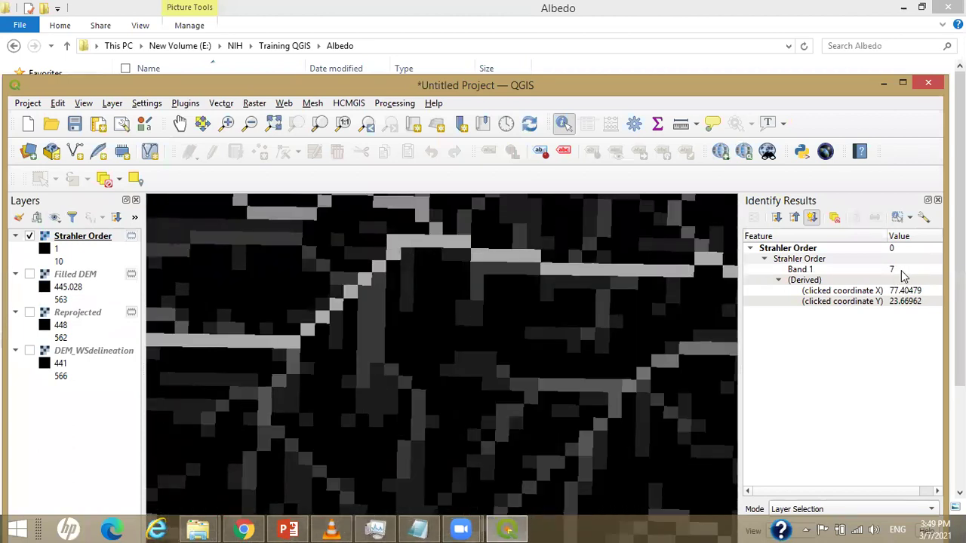
{"action": "scroll", "coordinate": [390, 371], "scroll_direction": "down", "scroll_amount": 3}
{"action": "scroll", "coordinate": [408, 370], "scroll_direction": "up", "scroll_amount": 2}
{"action": "scroll", "coordinate": [536, 427], "scroll_direction": "up", "scroll_amount": 3}
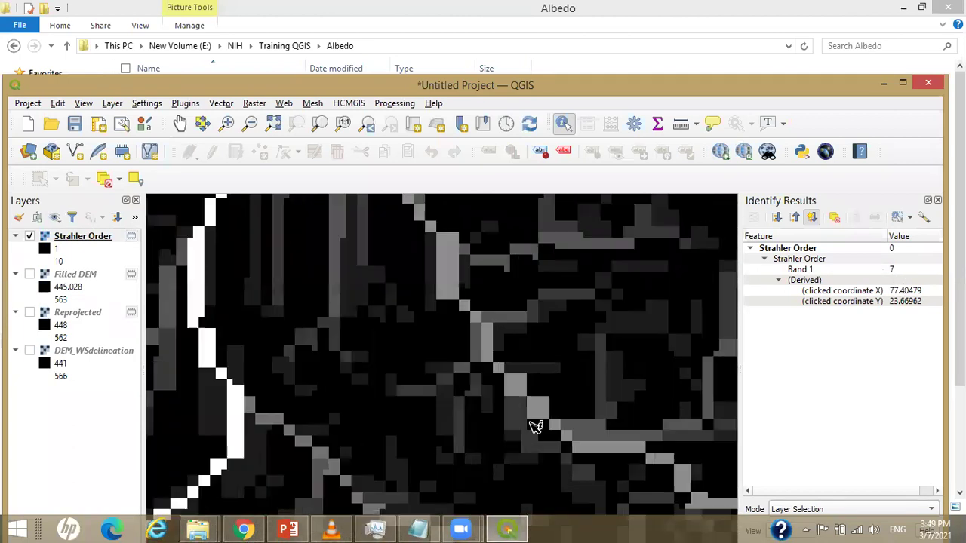
{"action": "left_click", "coordinate": [415, 418]}
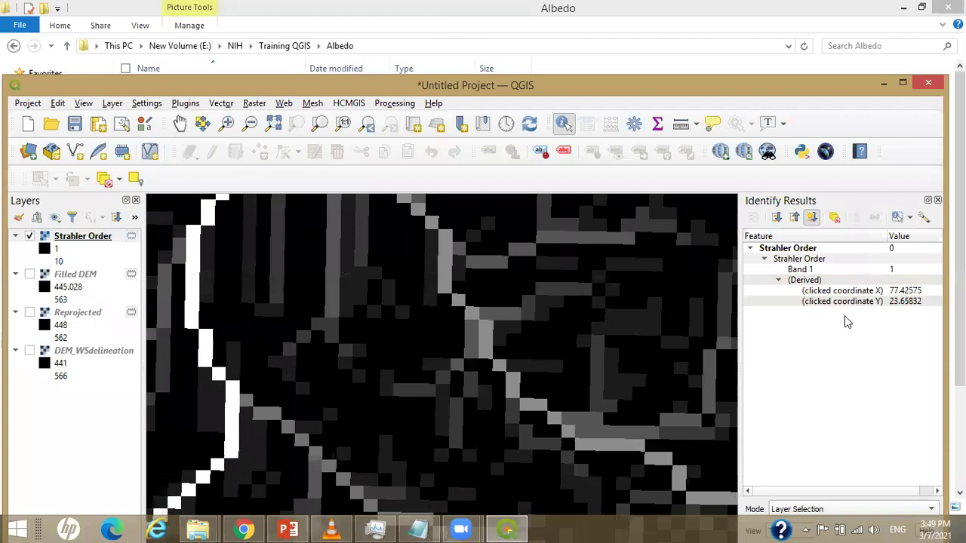
- Examine the stream network in the Strahler Order raster up close to find an outlet location on a bright main channel
{"action": "scroll", "coordinate": [422, 429], "scroll_direction": "down", "scroll_amount": 4}
{"action": "scroll", "coordinate": [423, 431], "scroll_direction": "up", "scroll_amount": 3}
{"action": "scroll", "coordinate": [425, 431], "scroll_direction": "down", "scroll_amount": 2}
{"action": "left_click_drag", "start_coordinate": [401, 446], "coordinate": [558, 307]}
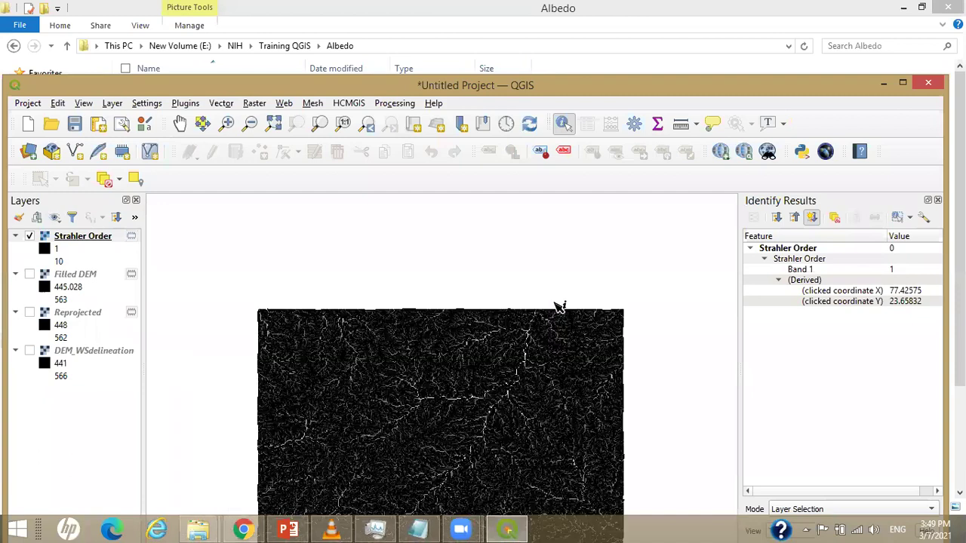
{"action": "scroll", "coordinate": [491, 453], "scroll_direction": "up", "scroll_amount": 4}
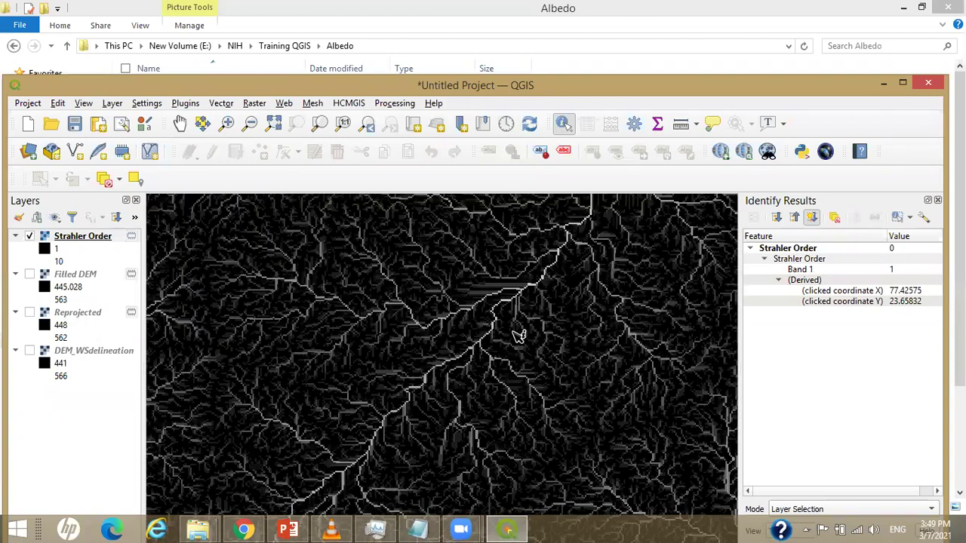
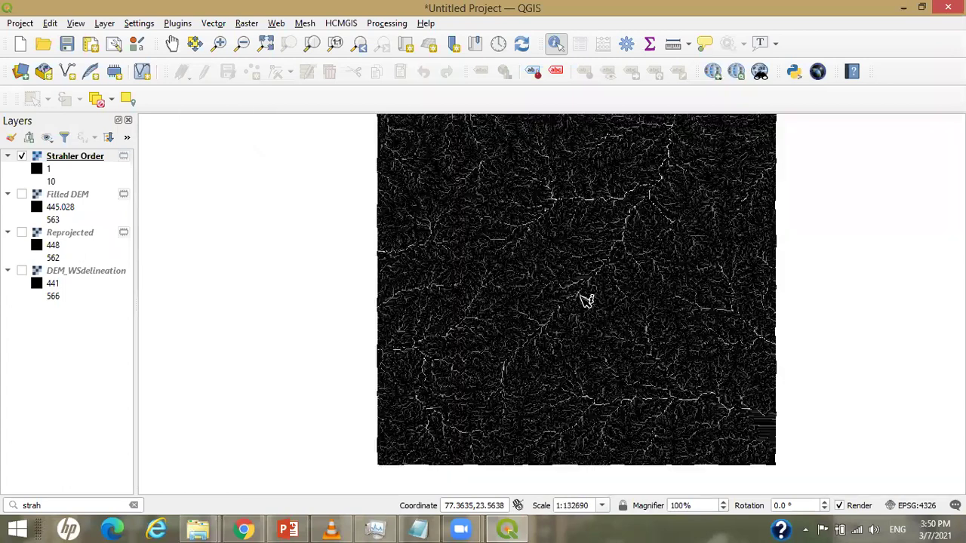
{"action": "scroll", "coordinate": [591, 282], "scroll_direction": "up", "scroll_amount": 2}
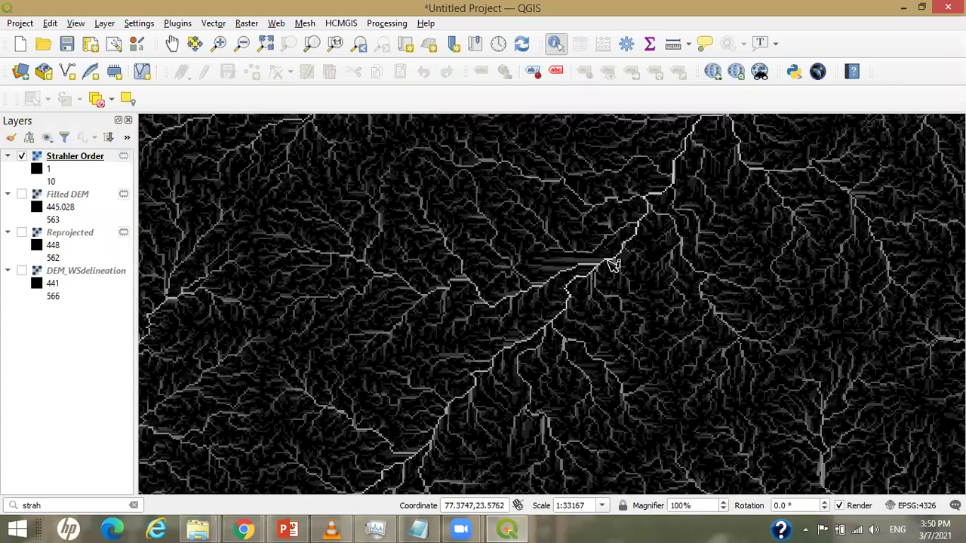
{"action": "scroll", "coordinate": [671, 181], "scroll_direction": "up", "scroll_amount": 2}
{"action": "left_click_drag", "start_coordinate": [710, 175], "coordinate": [511, 326]}
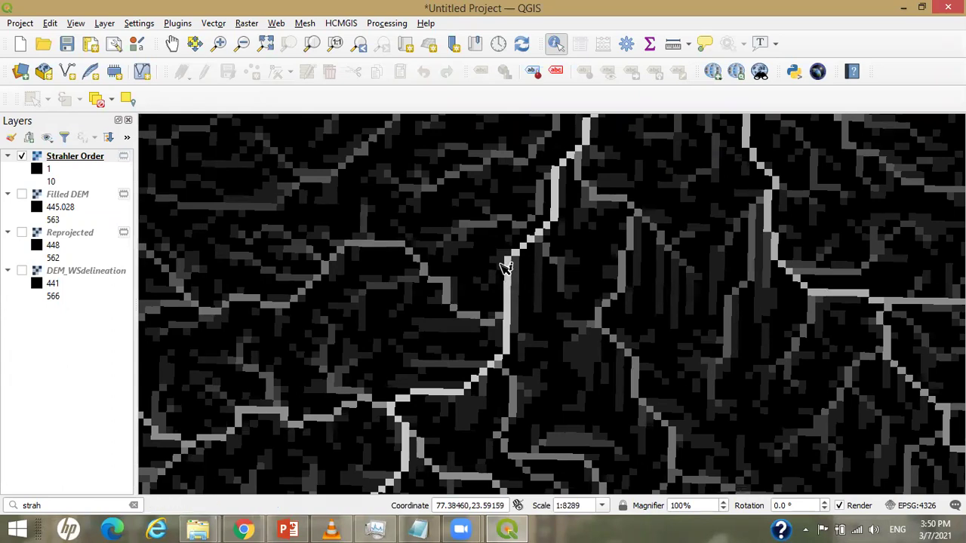
{"action": "scroll", "coordinate": [513, 271], "scroll_direction": "up", "scroll_amount": 1}
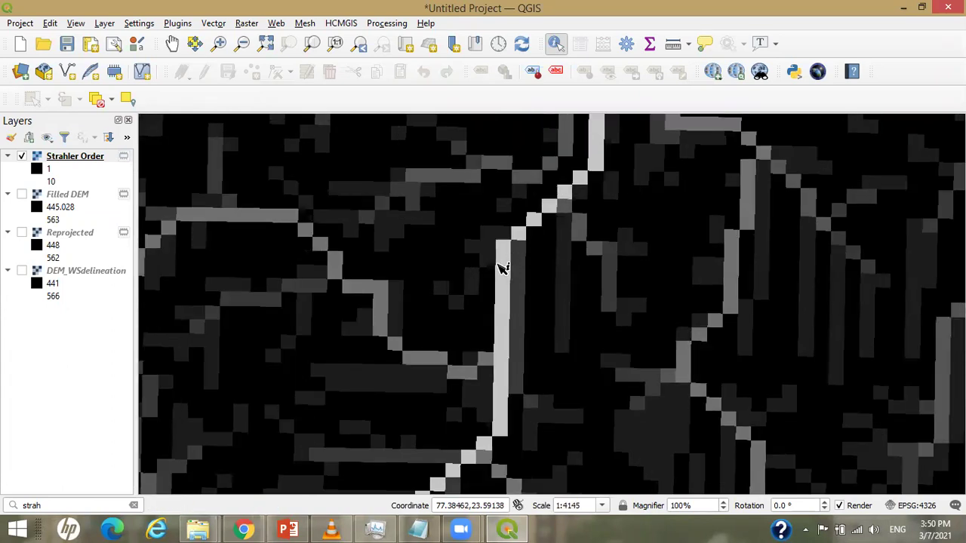
- Start a new shapefile layer saved as outlet3 in the Albedo folder, with Point as the geometry type
{"action": "left_click", "coordinate": [104, 23]}
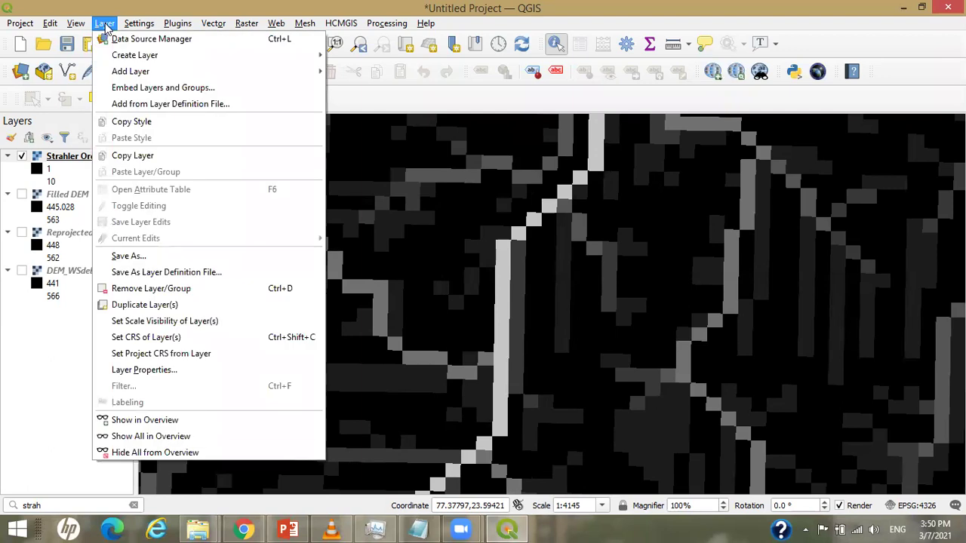
{"action": "mouse_move", "coordinate": [215, 58]}
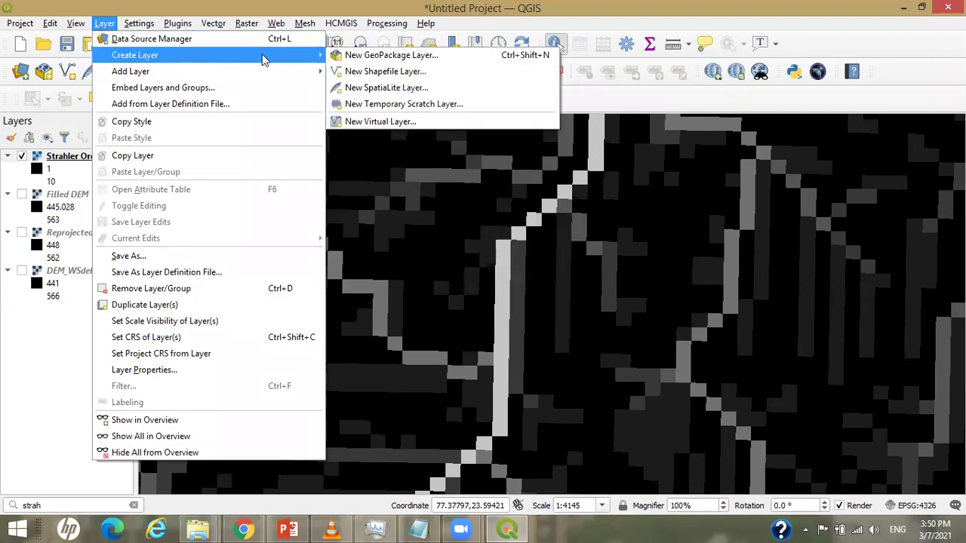
{"action": "left_click", "coordinate": [406, 71]}
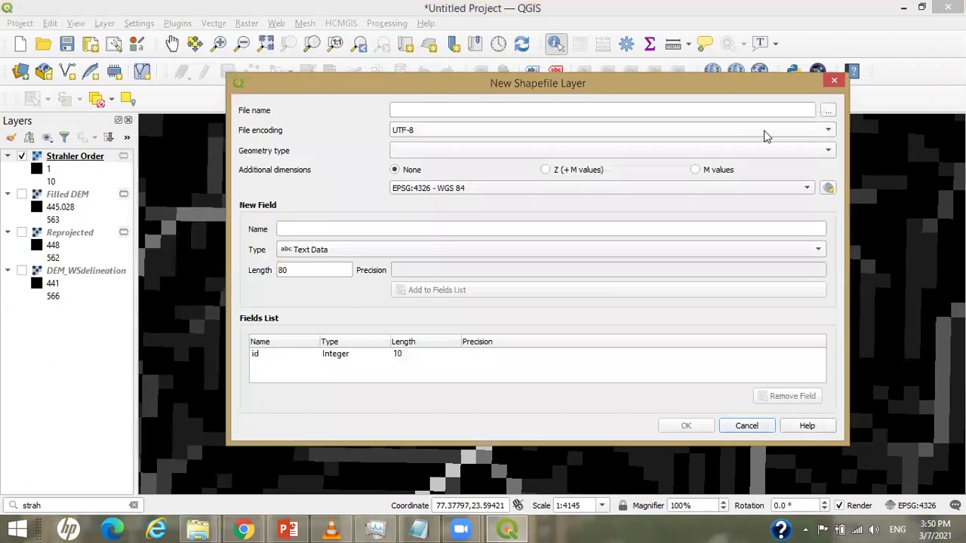
{"action": "left_click", "coordinate": [828, 111]}
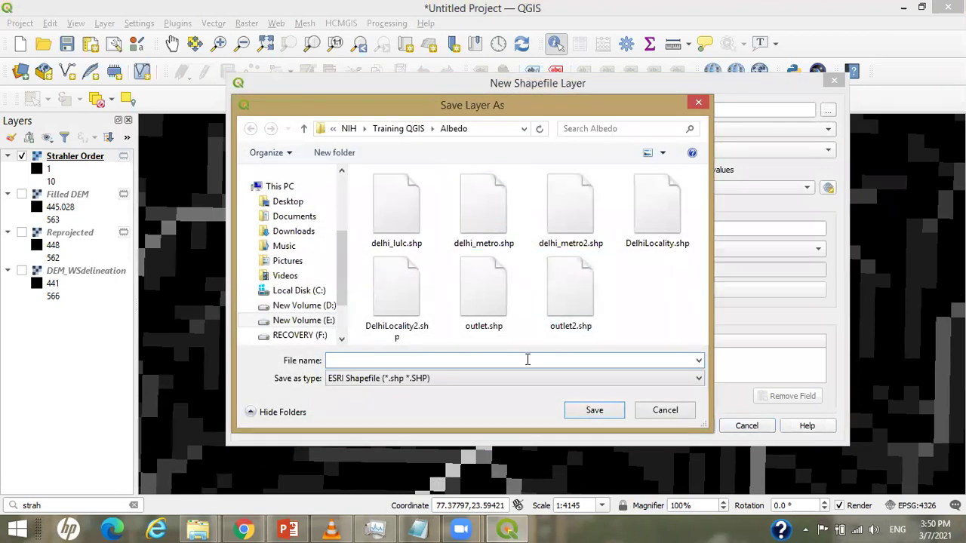
{"action": "type", "text": "out"}
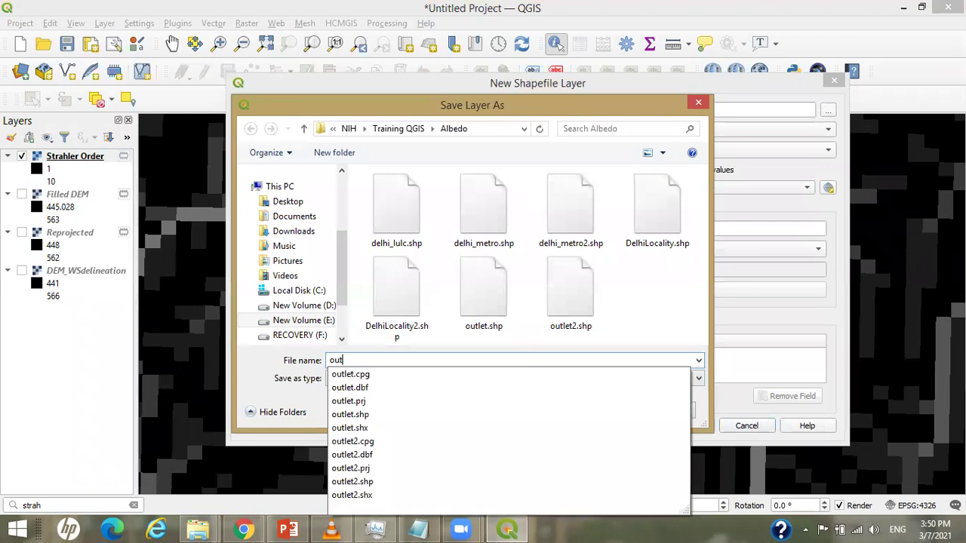
{"action": "type", "text": "let3"}
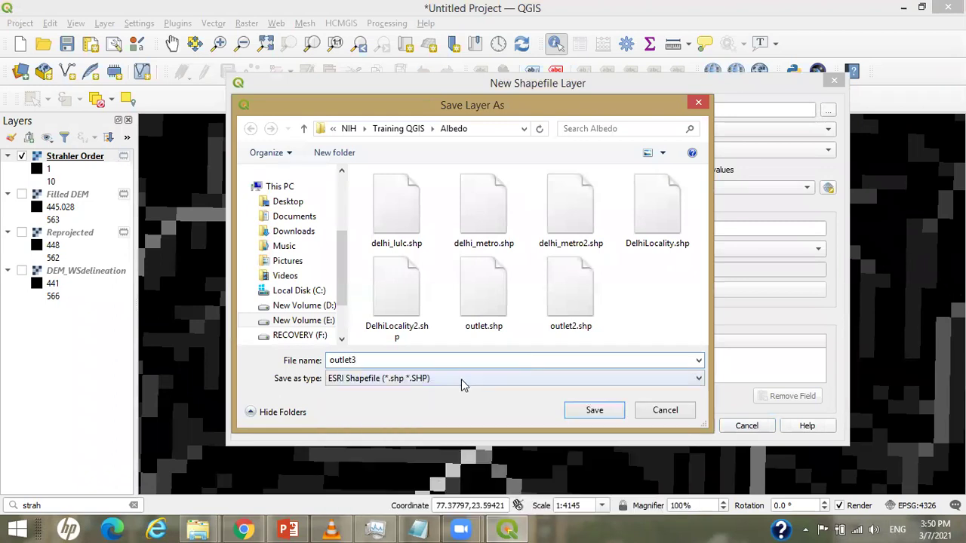
{"action": "left_click", "coordinate": [600, 410]}
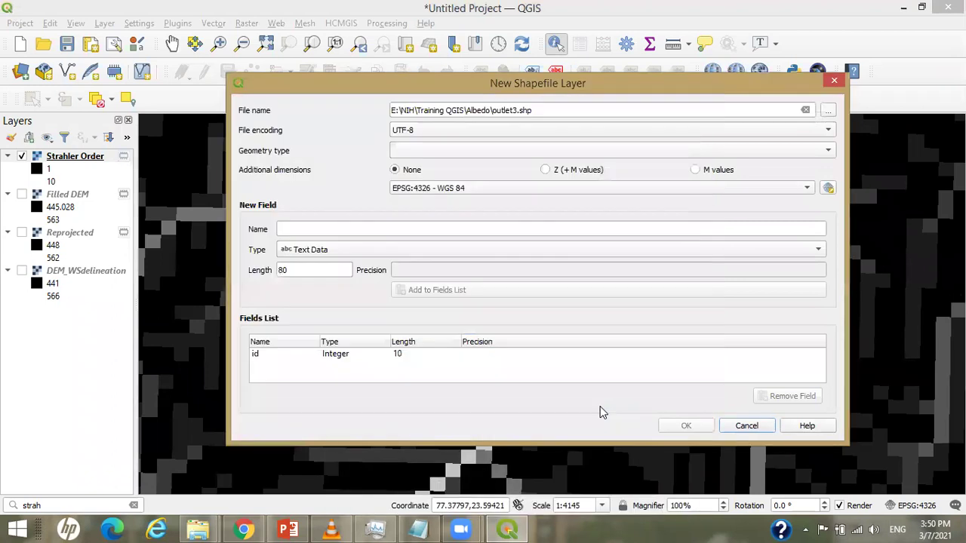
{"action": "left_click", "coordinate": [420, 150]}
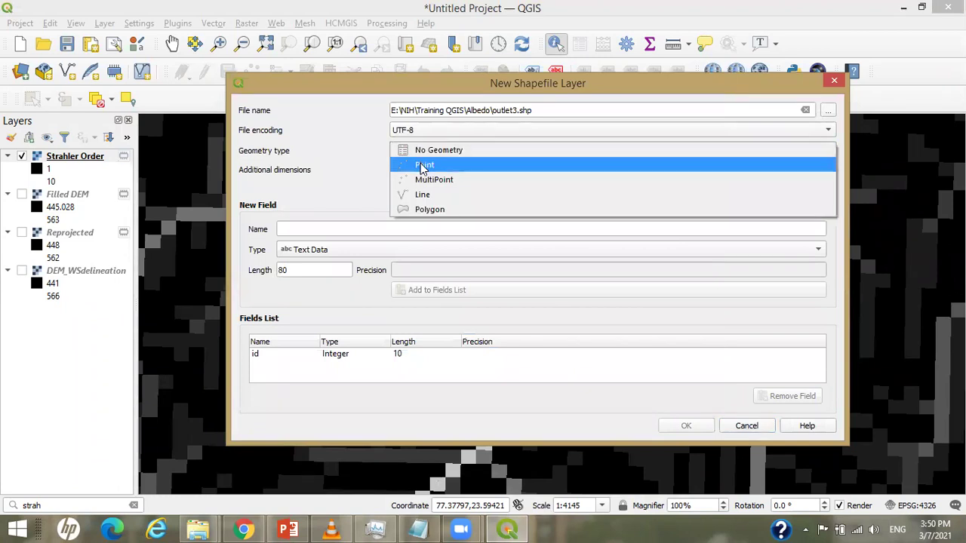
{"action": "left_click", "coordinate": [423, 165]}
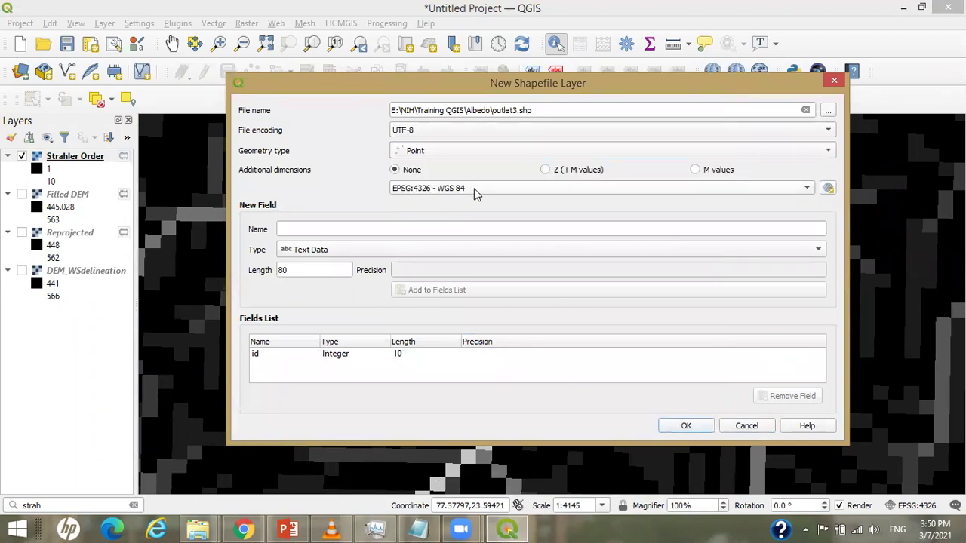
- Set the new layer's coordinate reference system to WGS 84 / UTM zone 43N (EPSG:32643) and create the shapefile
{"action": "left_click", "coordinate": [828, 189]}
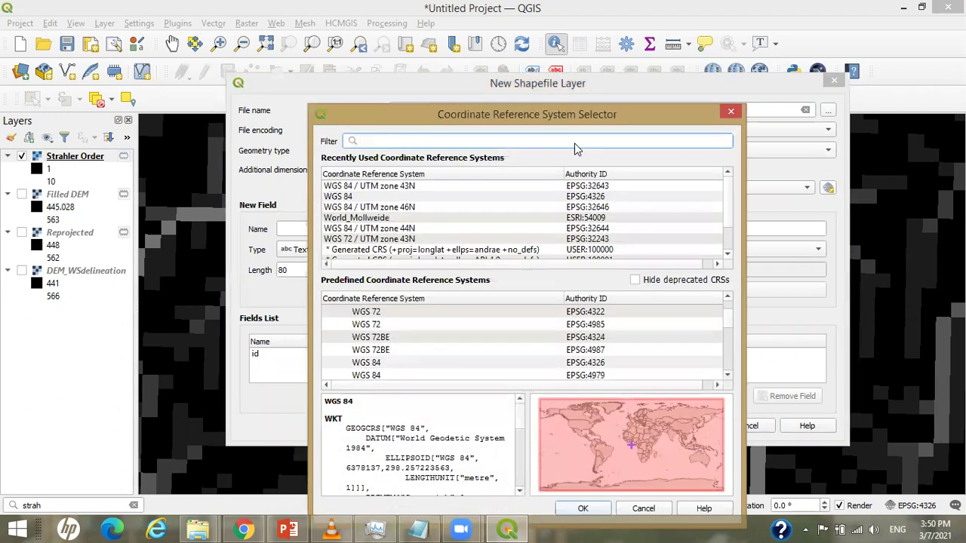
{"action": "type", "text": "wgs "}
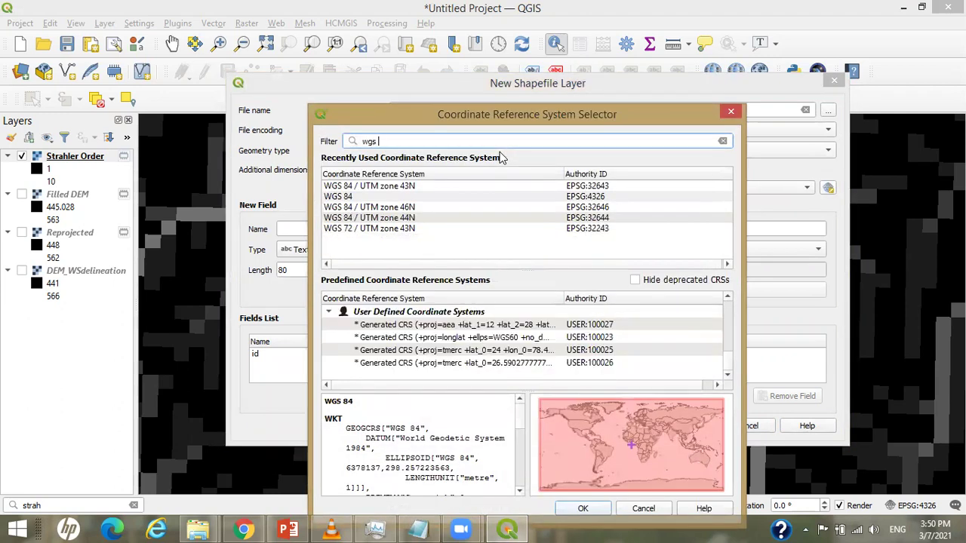
{"action": "type", "text": "84 ut"}
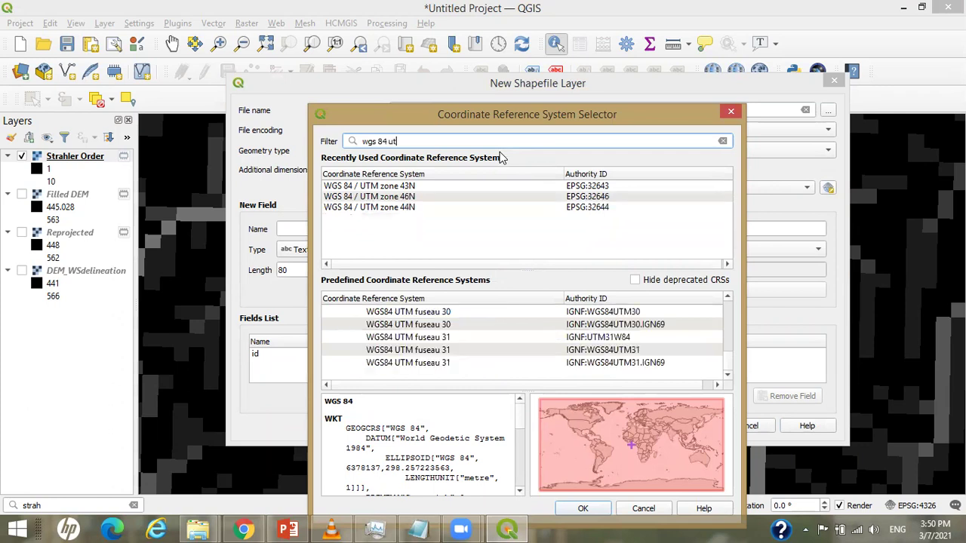
{"action": "type", "text": "m 43 "}
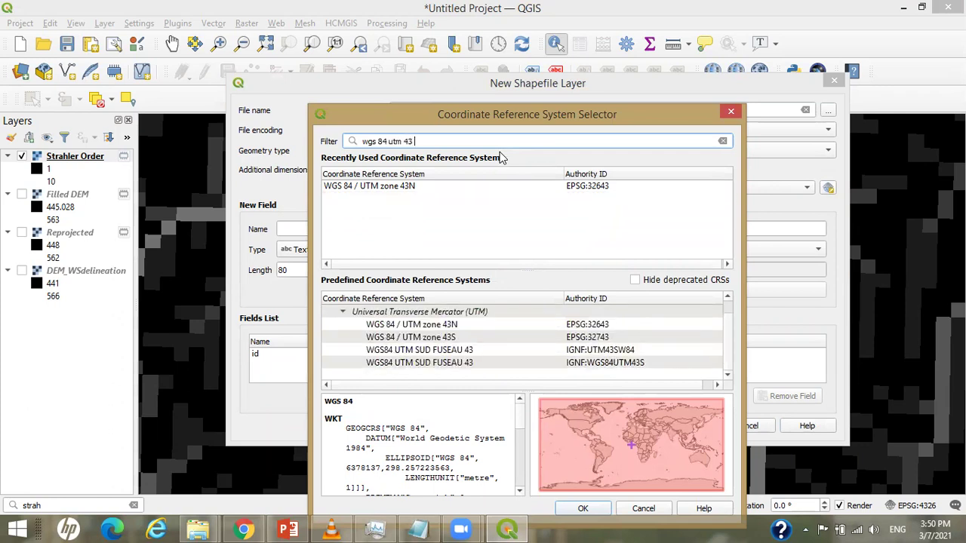
{"action": "type", "text": "n"}
{"action": "left_click", "coordinate": [427, 338]}
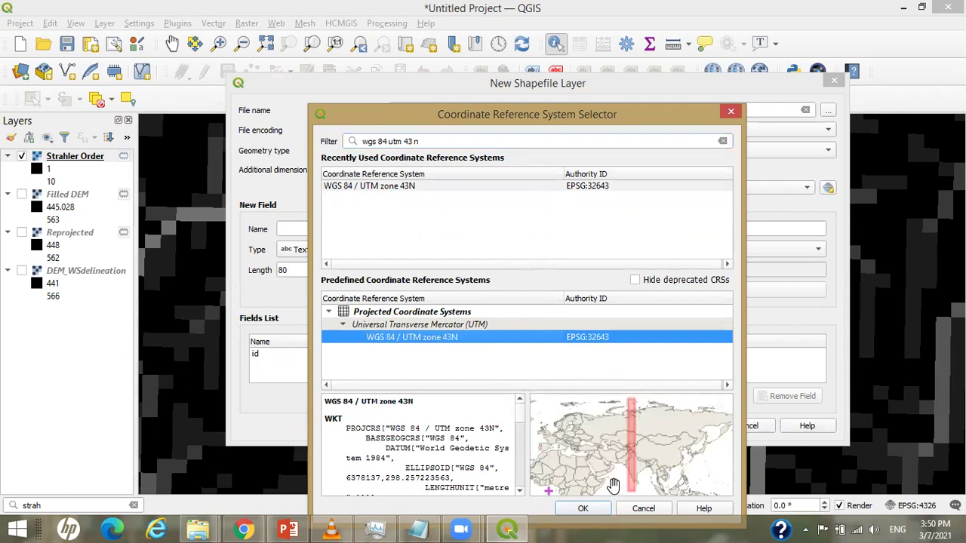
{"action": "left_click", "coordinate": [583, 508]}
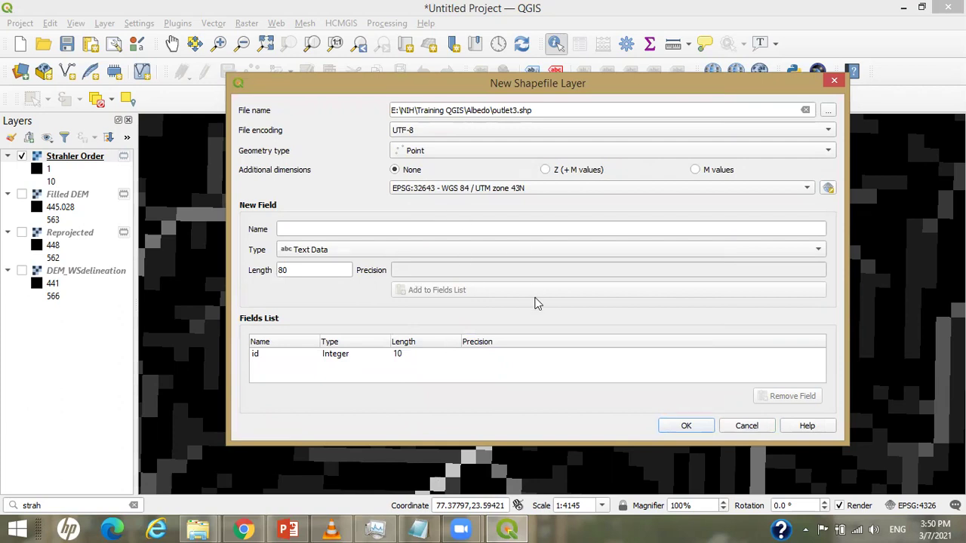
{"action": "left_click", "coordinate": [685, 425]}
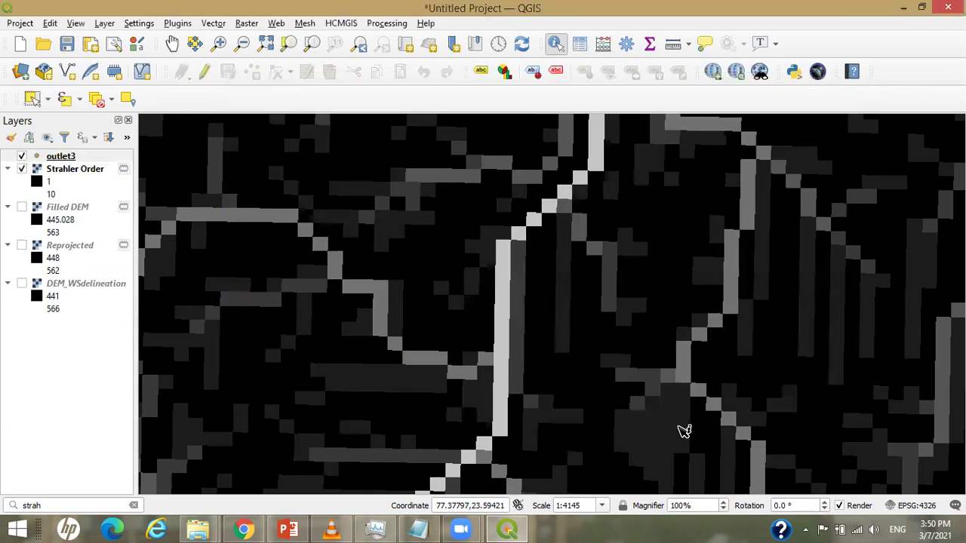
- View the attribute table of the new outlet3 layer and close it
{"action": "right_click", "coordinate": [57, 160]}
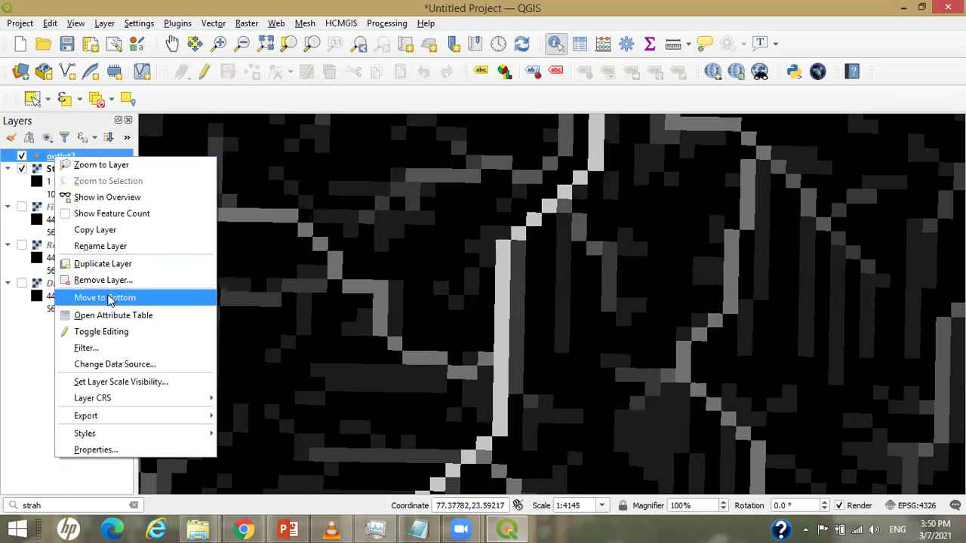
{"action": "left_click", "coordinate": [110, 315]}
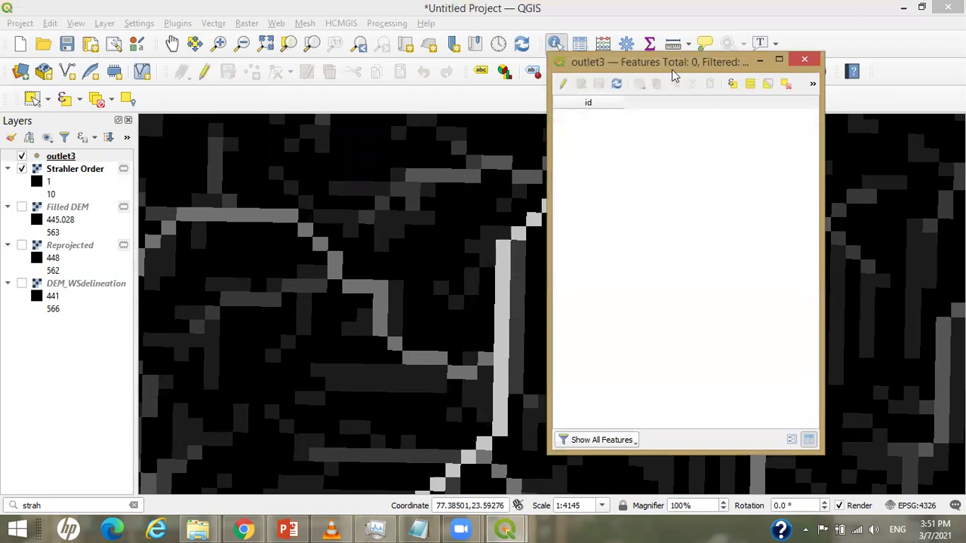
{"action": "left_click", "coordinate": [804, 59]}
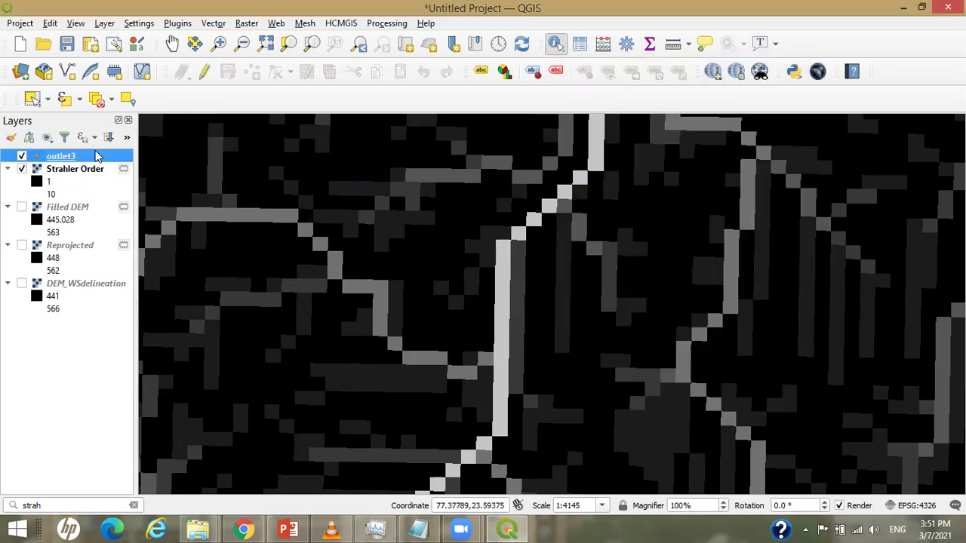
- Enable editing on outlet3, add an outlet point with id 1 on the bright vertical main channel segment, and save the layer edits
{"action": "right_click", "coordinate": [95, 150]}
{"action": "left_click", "coordinate": [141, 325]}
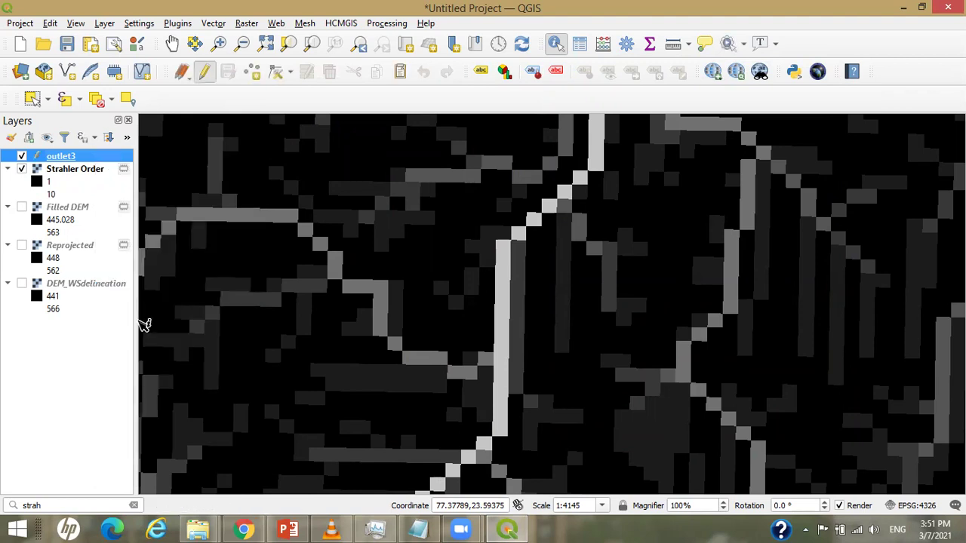
{"action": "left_click", "coordinate": [255, 73]}
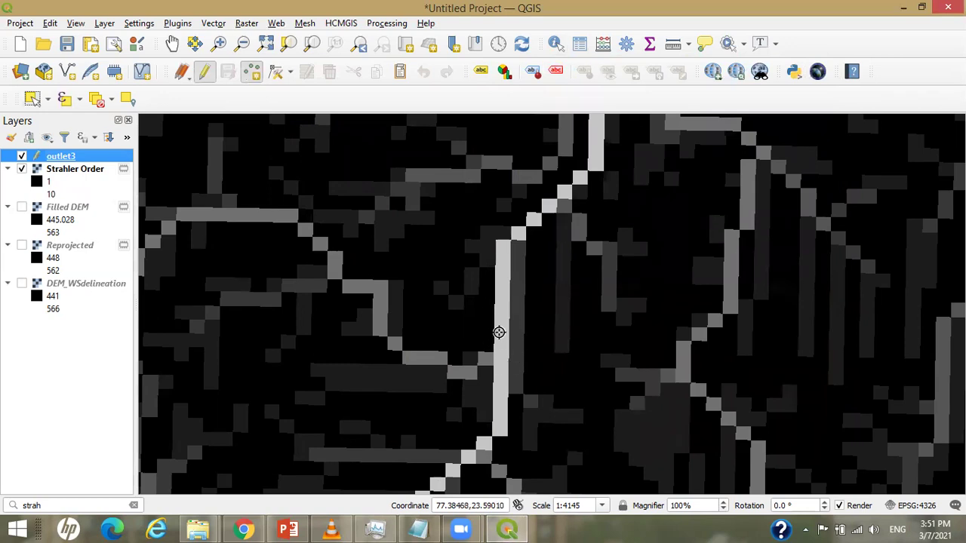
{"action": "left_click", "coordinate": [500, 290]}
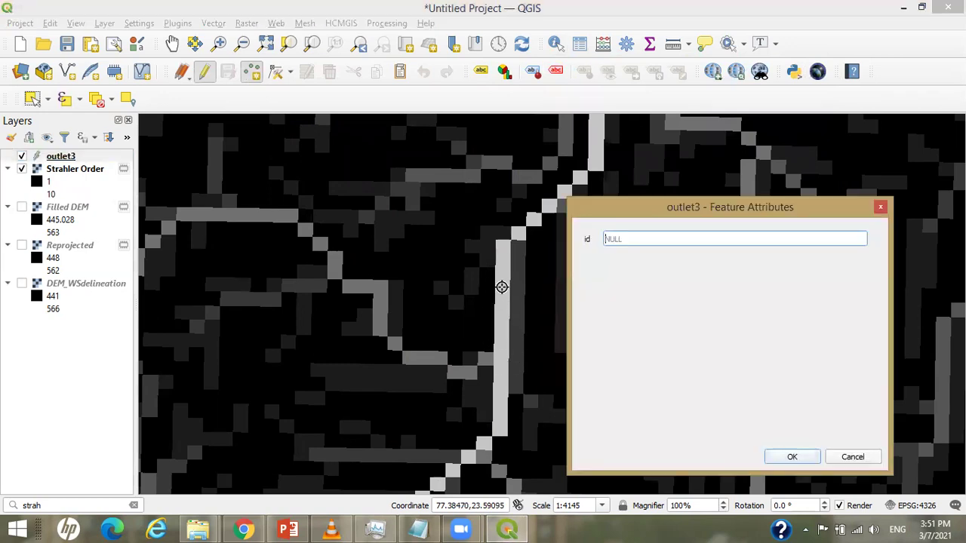
{"action": "type", "text": "1"}
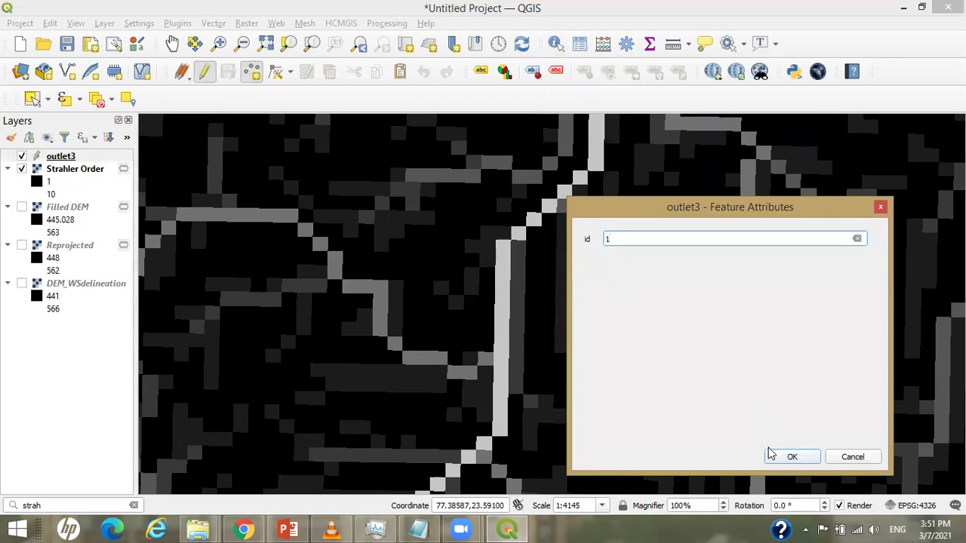
{"action": "left_click", "coordinate": [774, 457]}
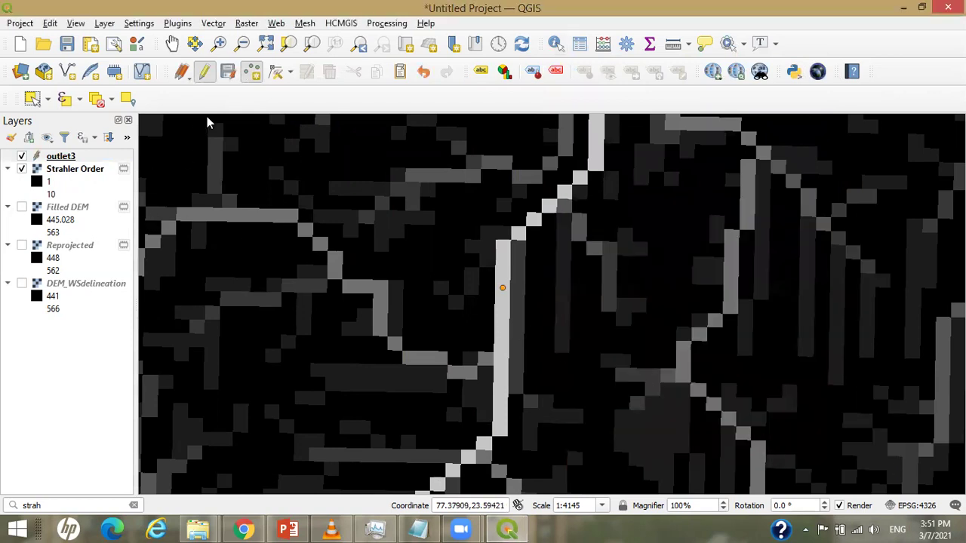
{"action": "left_click", "coordinate": [228, 71]}
- Open the outlet3 attribute table to check the record of the added outlet point
{"action": "right_click", "coordinate": [73, 157]}
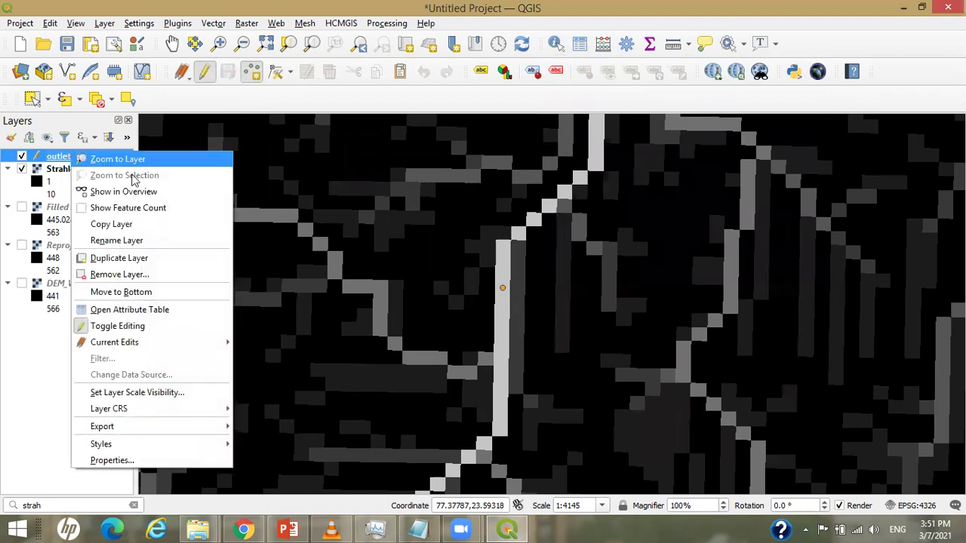
{"action": "left_click", "coordinate": [151, 309]}
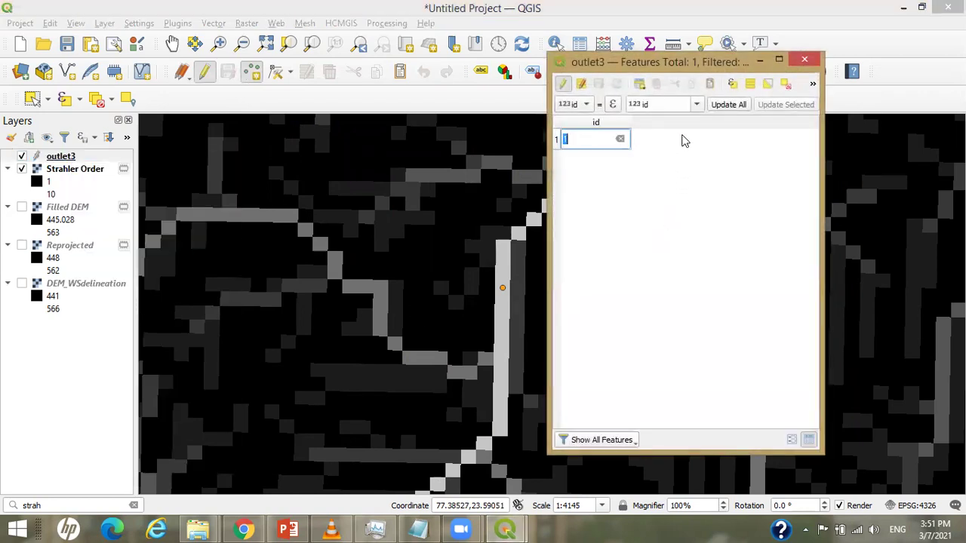
- Add a decimal number (real) field named long_x to outlet3 with the Field Calculator, using the geometry expression $x
{"action": "left_click_drag", "start_coordinate": [667, 65], "coordinate": [467, 93]}
{"action": "left_click_drag", "start_coordinate": [621, 192], "coordinate": [711, 186]}
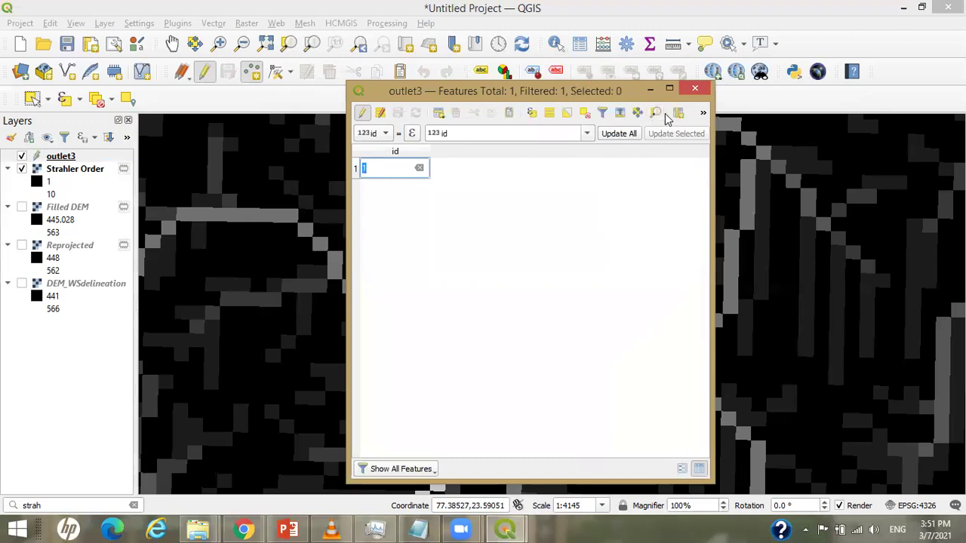
{"action": "left_click_drag", "start_coordinate": [712, 153], "coordinate": [841, 153]}
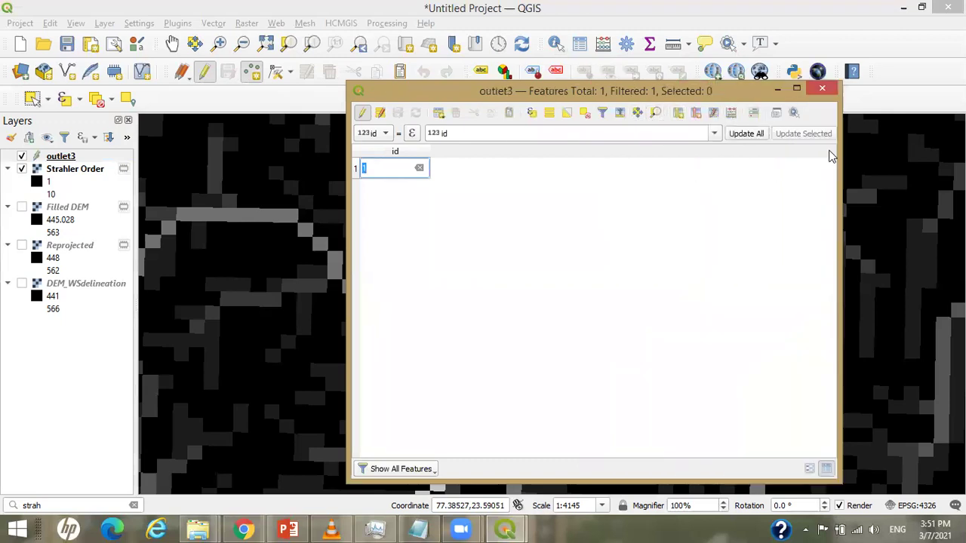
{"action": "left_click", "coordinate": [731, 115]}
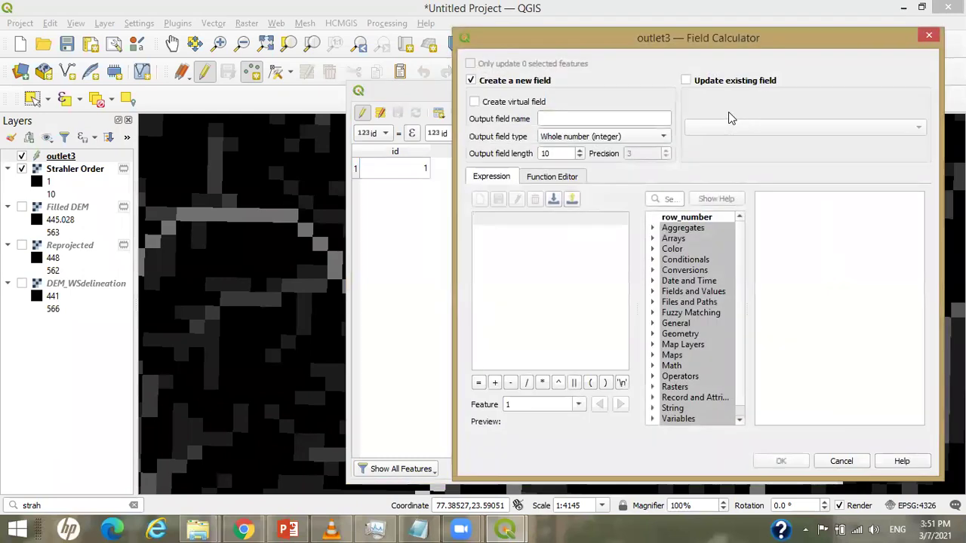
{"action": "left_click", "coordinate": [557, 117]}
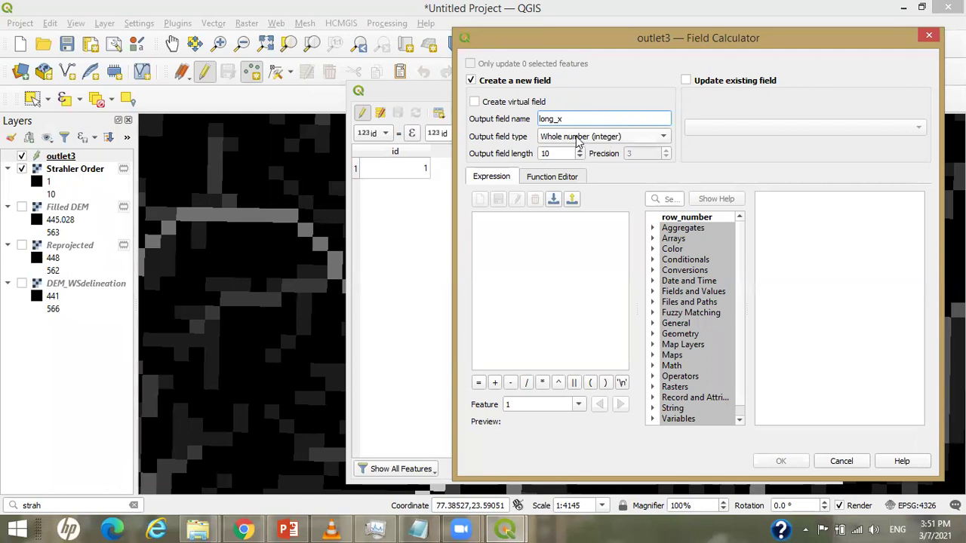
{"action": "left_click", "coordinate": [580, 140]}
{"action": "left_click", "coordinate": [582, 167]}
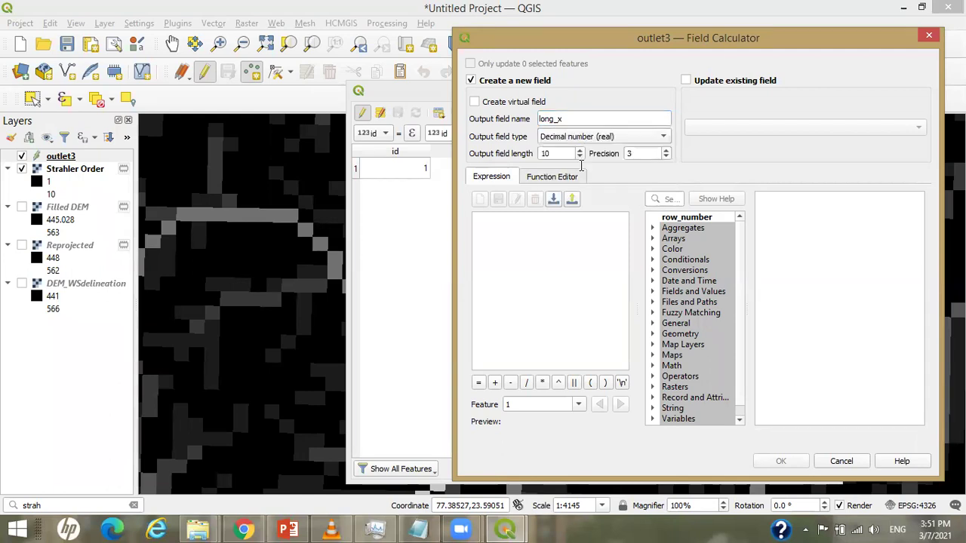
{"action": "scroll", "coordinate": [739, 280], "scroll_direction": "down", "scroll_amount": 1}
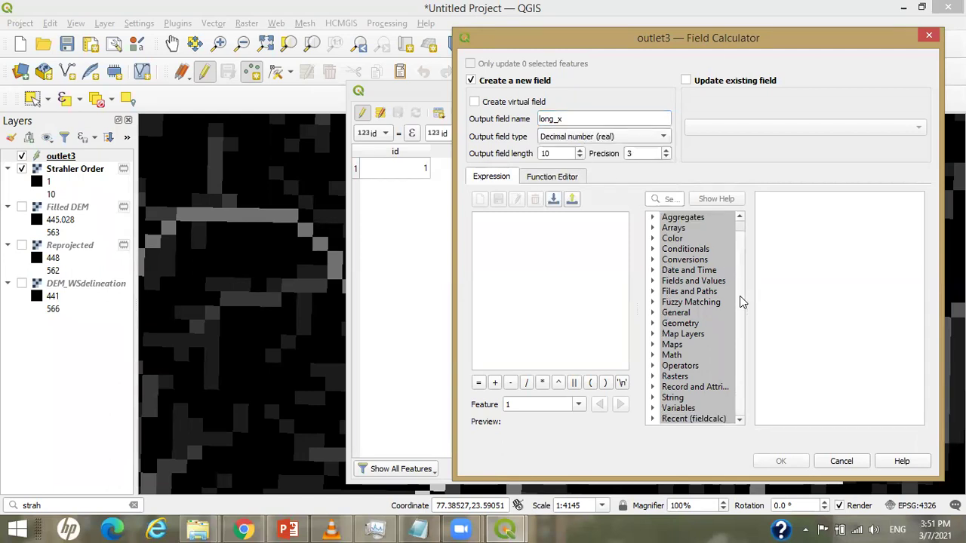
{"action": "left_click", "coordinate": [653, 323]}
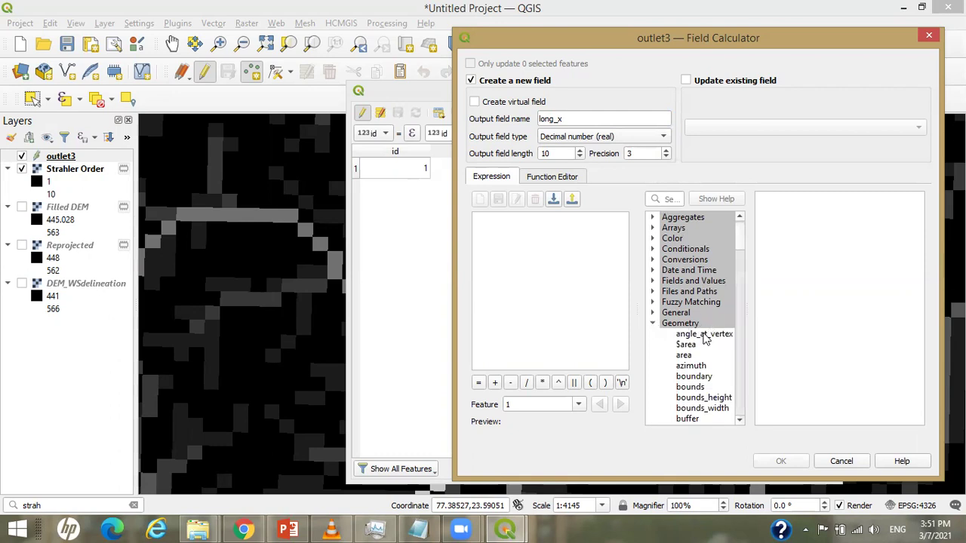
{"action": "left_click_drag", "start_coordinate": [743, 239], "coordinate": [741, 389]}
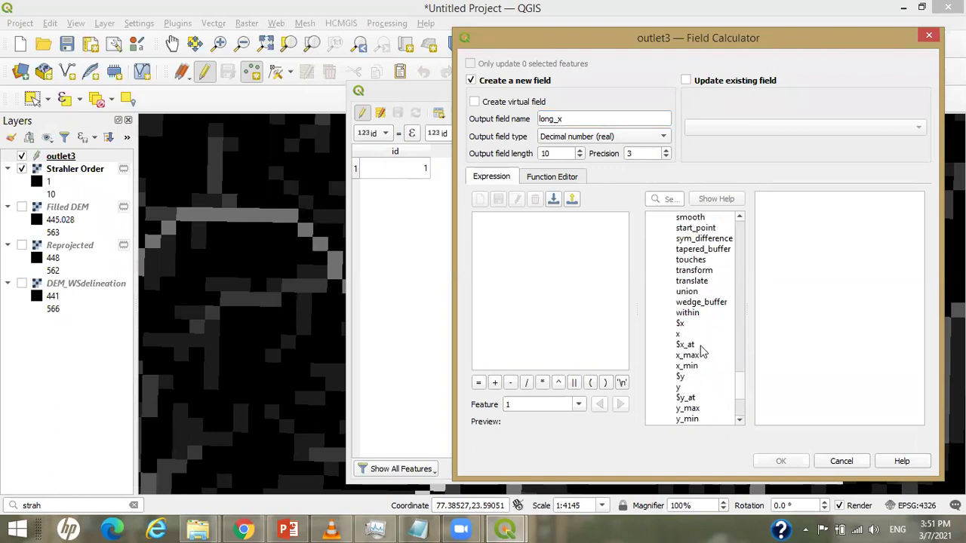
{"action": "double_click", "coordinate": [680, 323]}
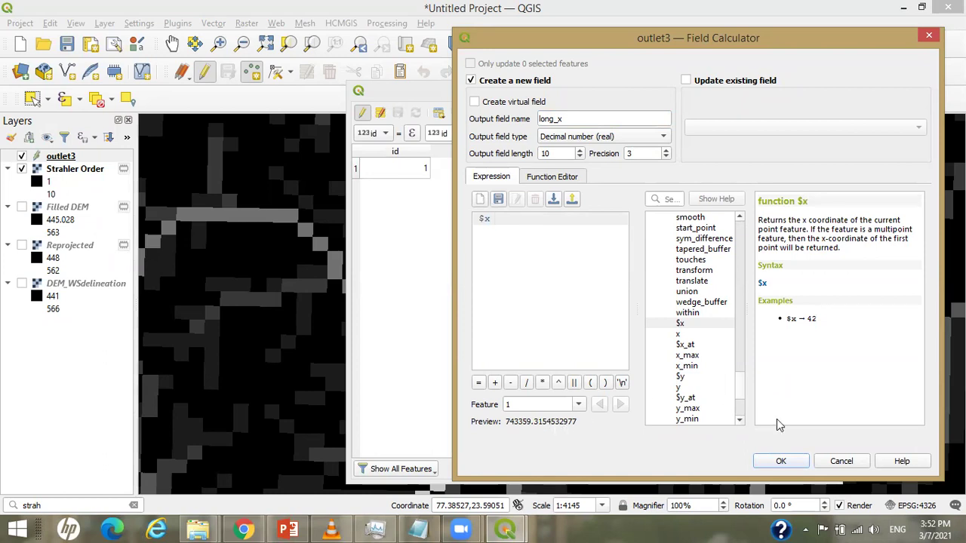
{"action": "left_click", "coordinate": [792, 458]}
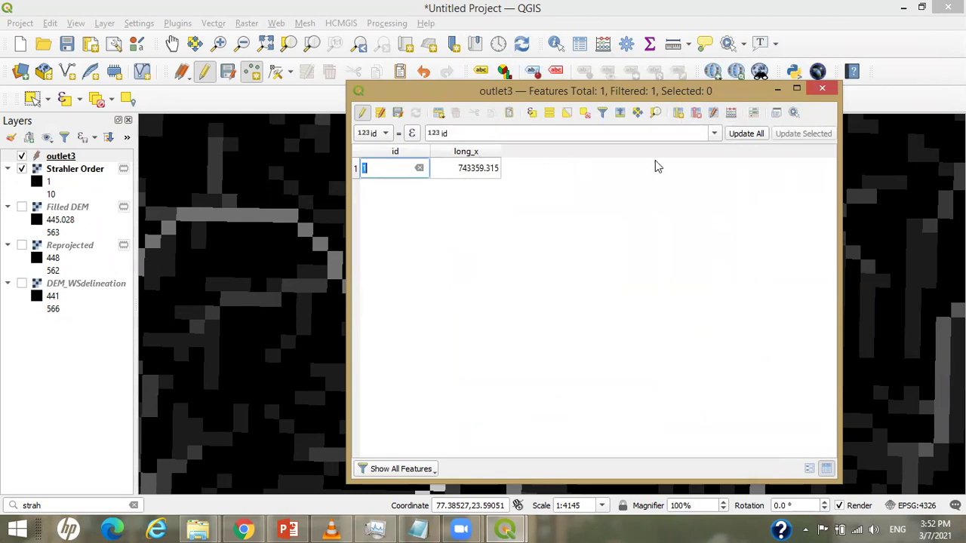
- Add a decimal number (real) field named lat_y to outlet3, calculated with the expression $y, and save the layer edits
{"action": "left_click", "coordinate": [734, 117]}
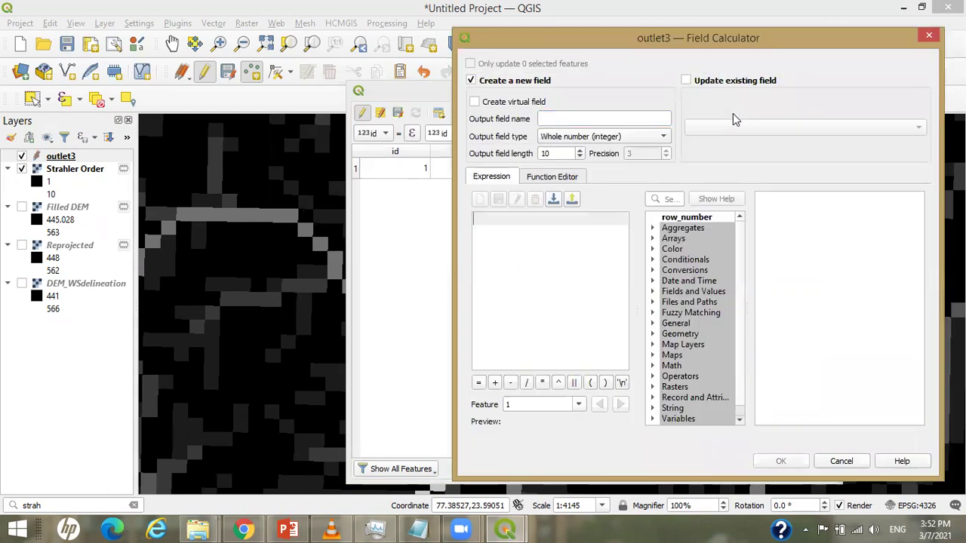
{"action": "left_click", "coordinate": [575, 117]}
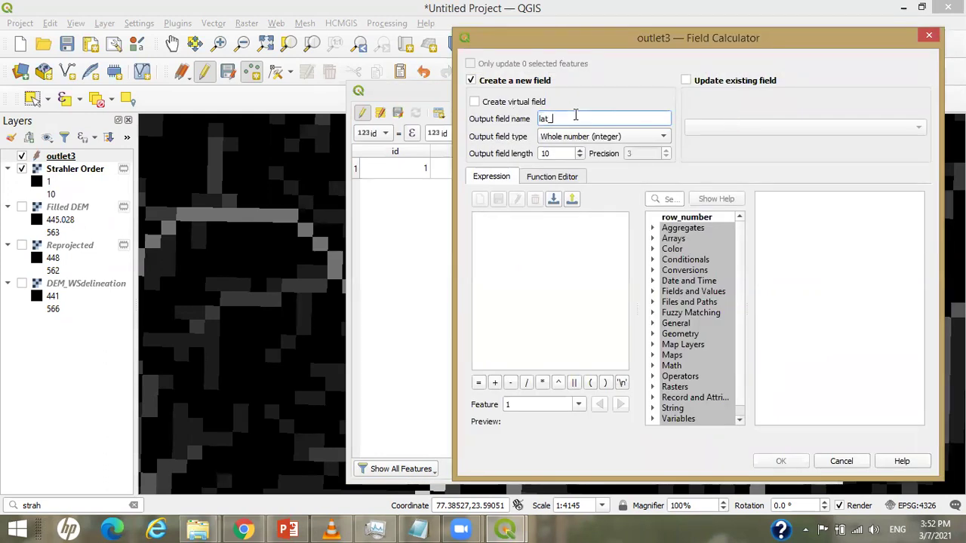
{"action": "left_click", "coordinate": [571, 137]}
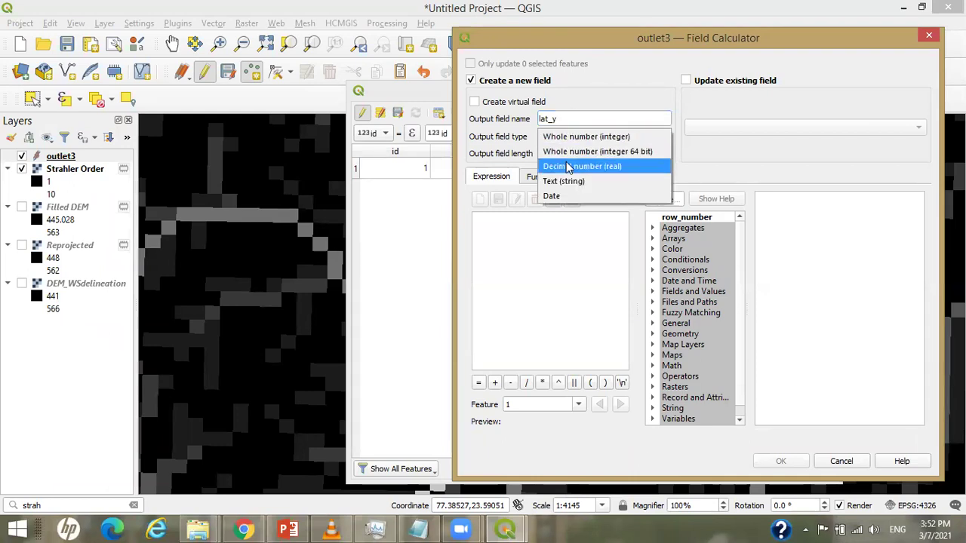
{"action": "left_click", "coordinate": [566, 166]}
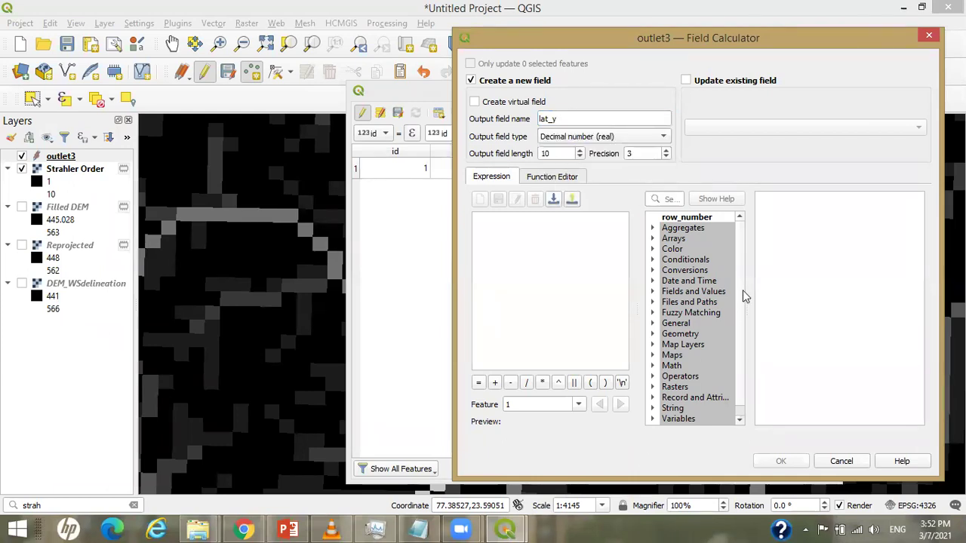
{"action": "scroll", "coordinate": [740, 292], "scroll_direction": "down", "scroll_amount": 1}
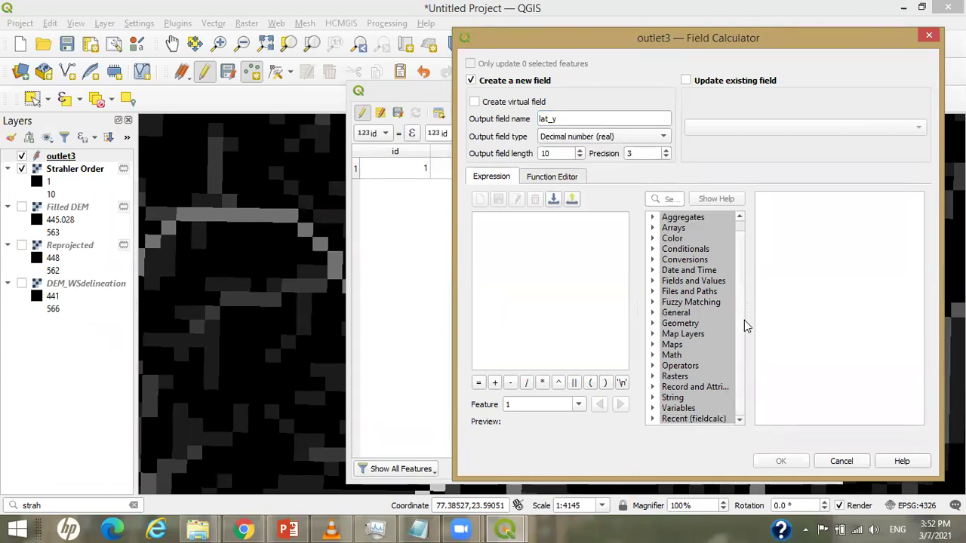
{"action": "left_click", "coordinate": [654, 323]}
{"action": "left_click_drag", "start_coordinate": [744, 237], "coordinate": [743, 389]}
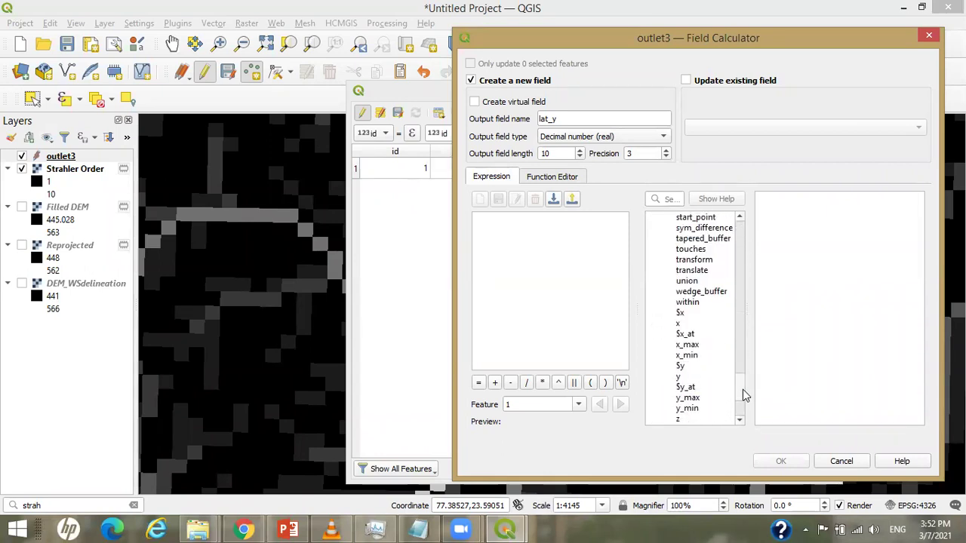
{"action": "double_click", "coordinate": [682, 367]}
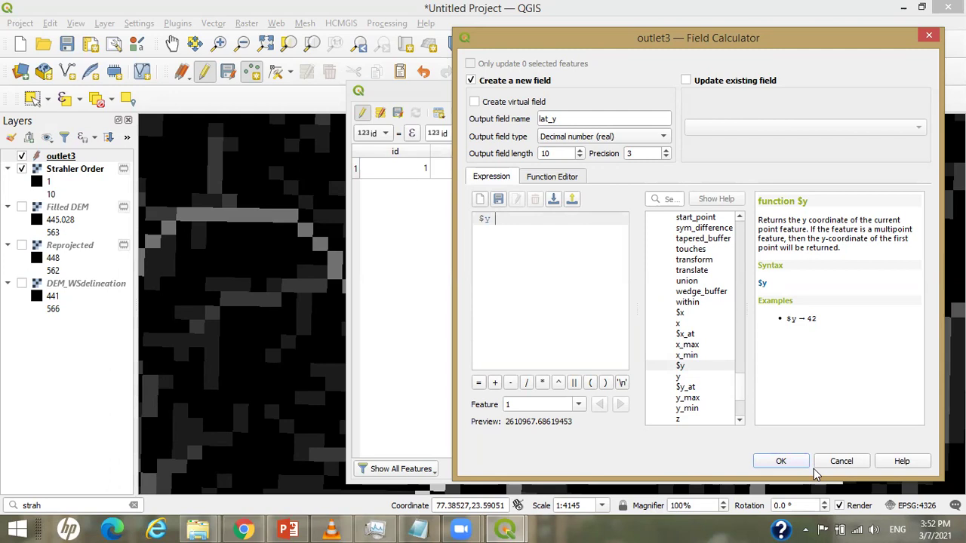
{"action": "left_click", "coordinate": [790, 465]}
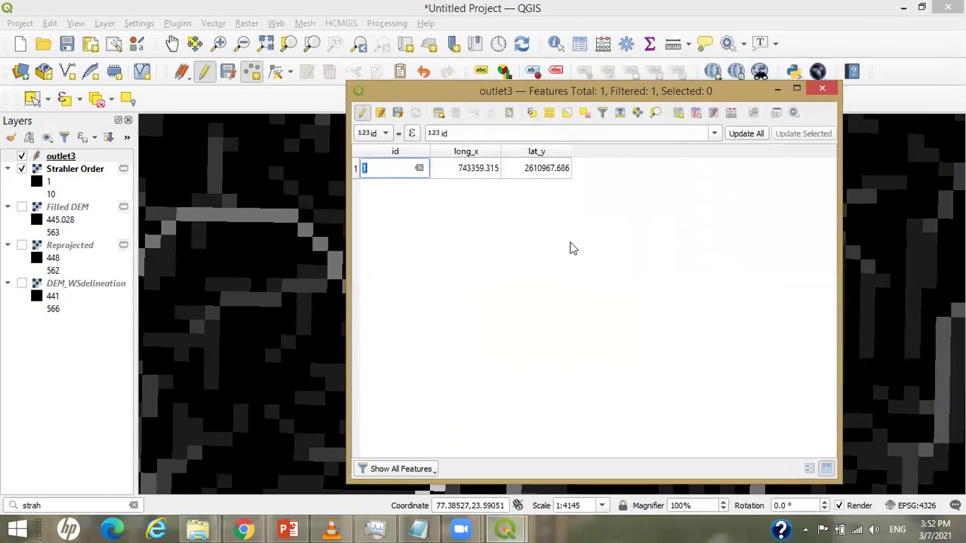
{"action": "left_click_drag", "start_coordinate": [532, 93], "coordinate": [490, 121]}
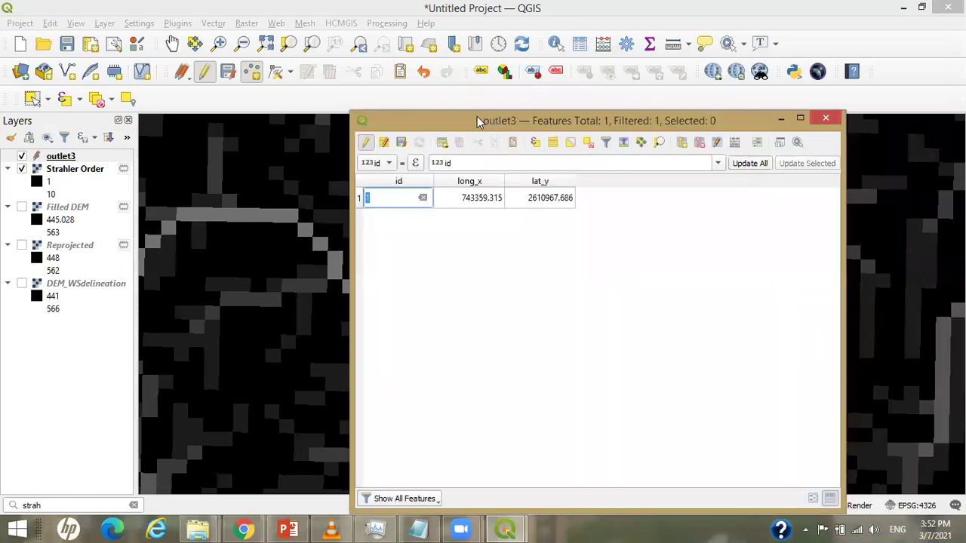
{"action": "left_click", "coordinate": [402, 143]}
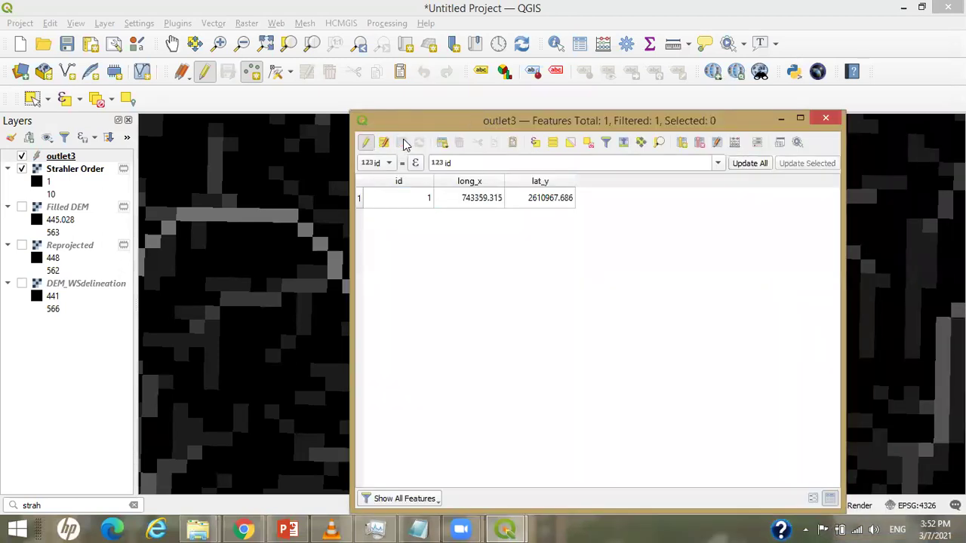
- Copy the outlet's long_x and lat_y values into Notepad on separate lines, labelling 743359.315 as x and 2610967.686 as y
{"action": "double_click", "coordinate": [465, 199]}
{"action": "key", "text": "ctrl+c"}
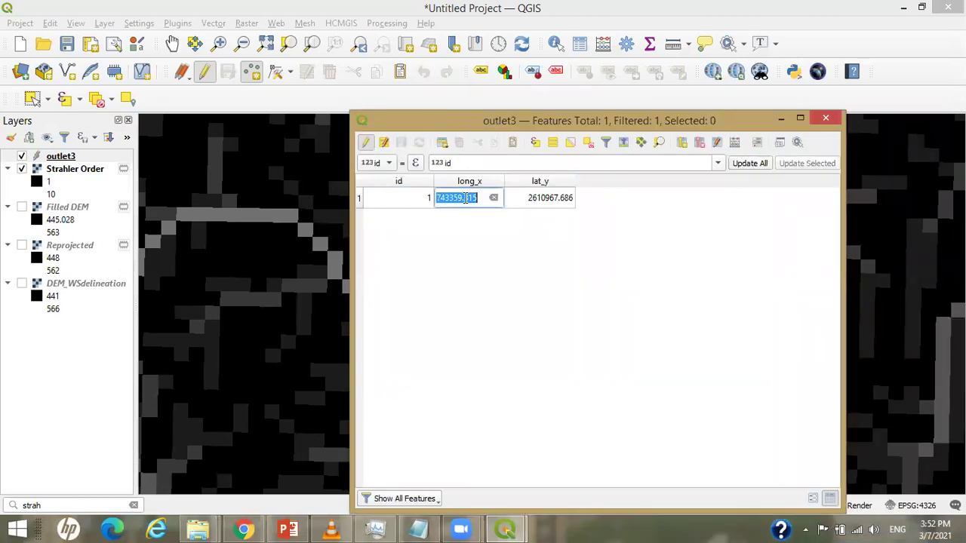
{"action": "left_click", "coordinate": [418, 529]}
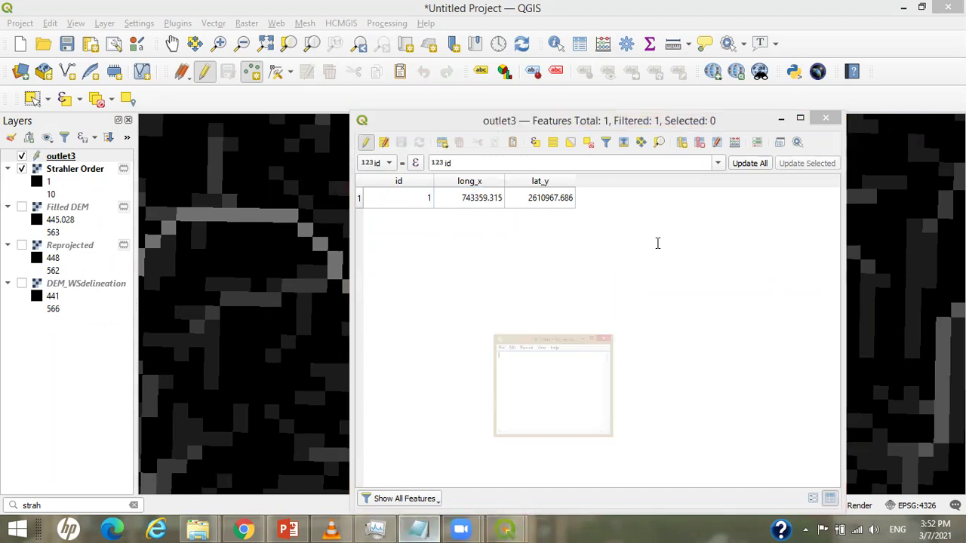
{"action": "key", "text": "ctrl+v"}
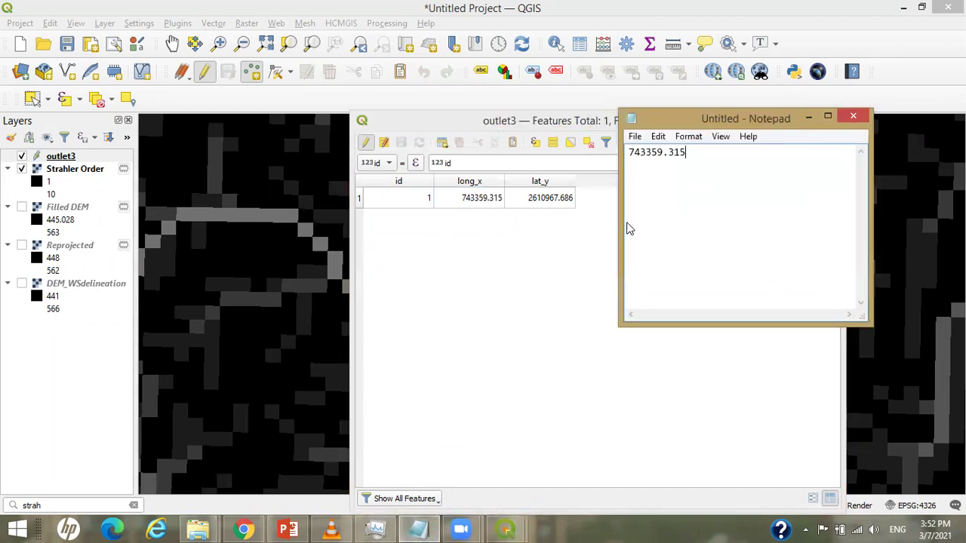
{"action": "double_click", "coordinate": [540, 198]}
{"action": "key", "text": "ctrl+a"}
{"action": "key", "text": "ctrl+c"}
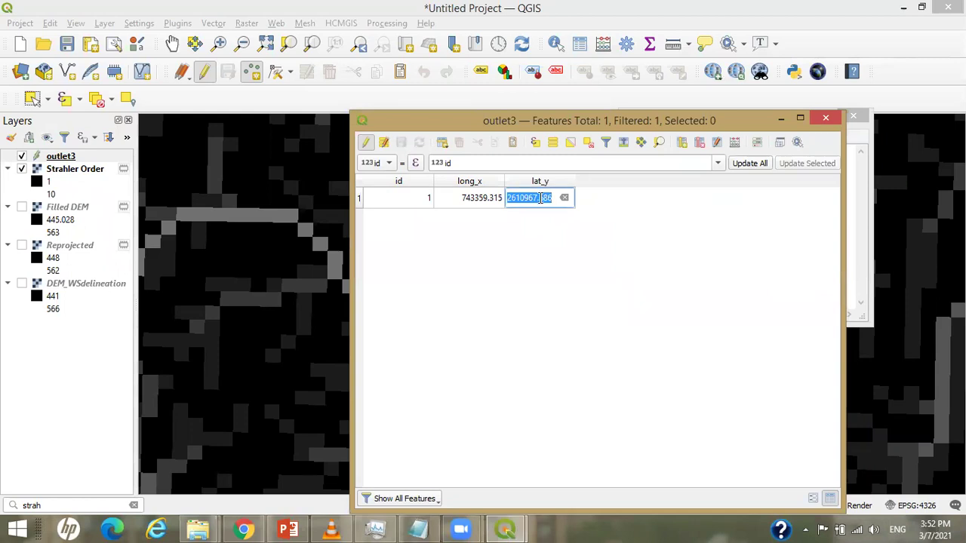
{"action": "left_click", "coordinate": [417, 528]}
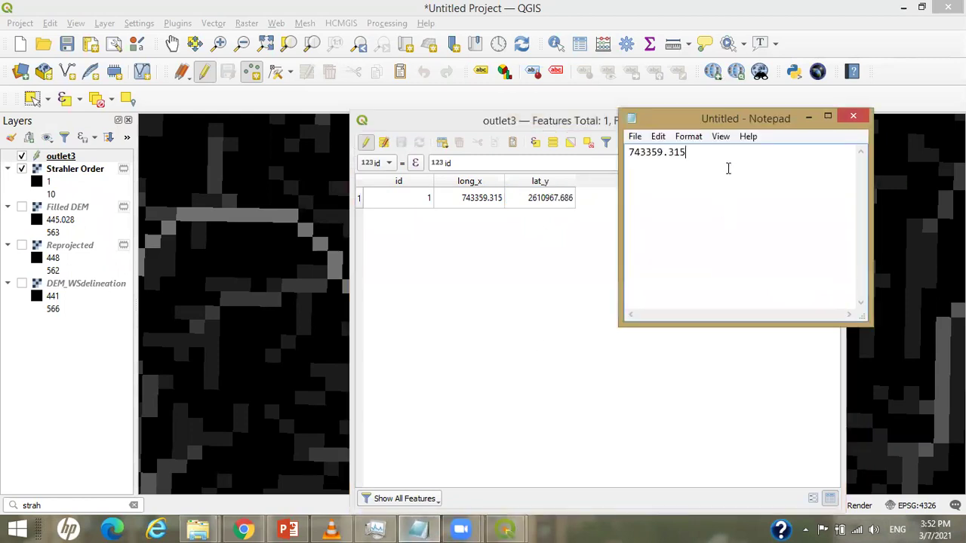
{"action": "key", "text": "ctrl+v"}
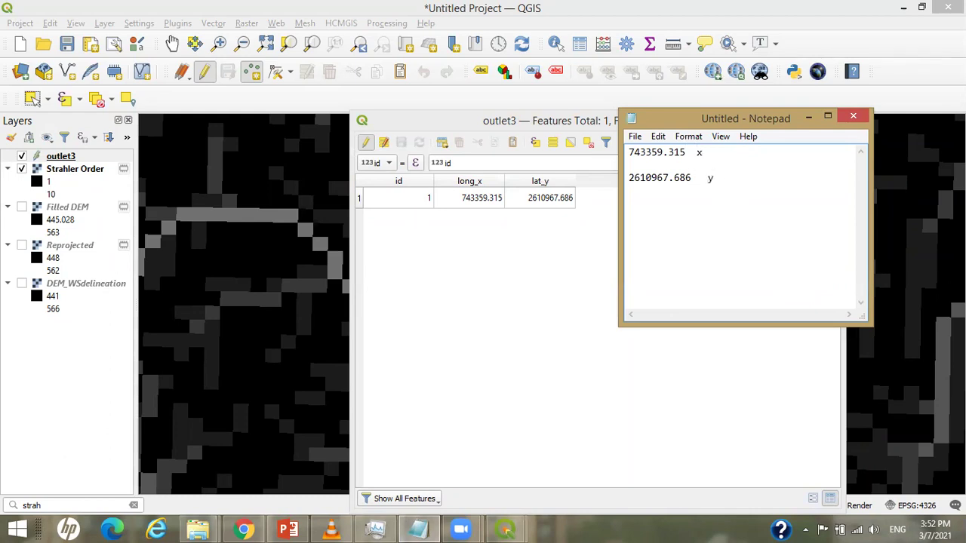
- Return to QGIS, end the editing session on outlet3 and close its attribute table
{"action": "left_click", "coordinate": [809, 117]}
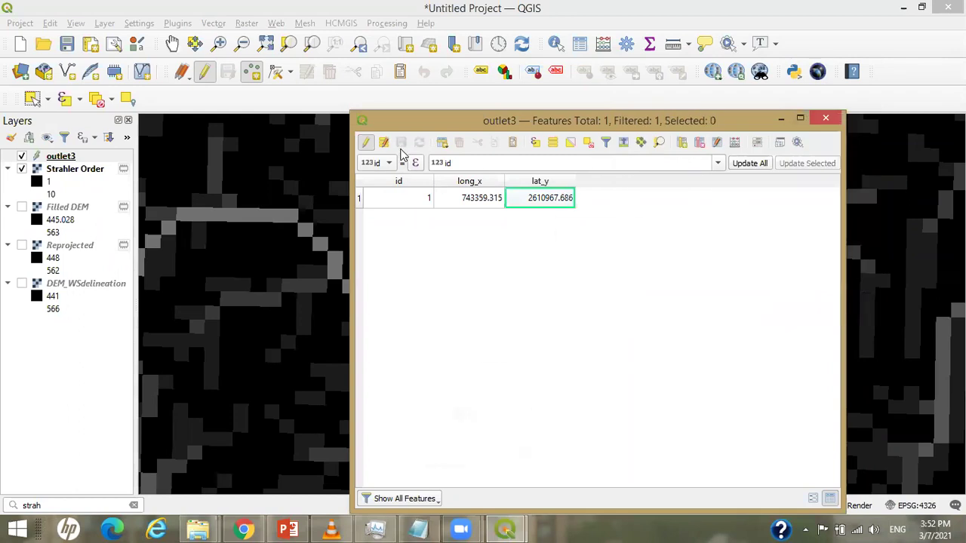
{"action": "left_click", "coordinate": [365, 143]}
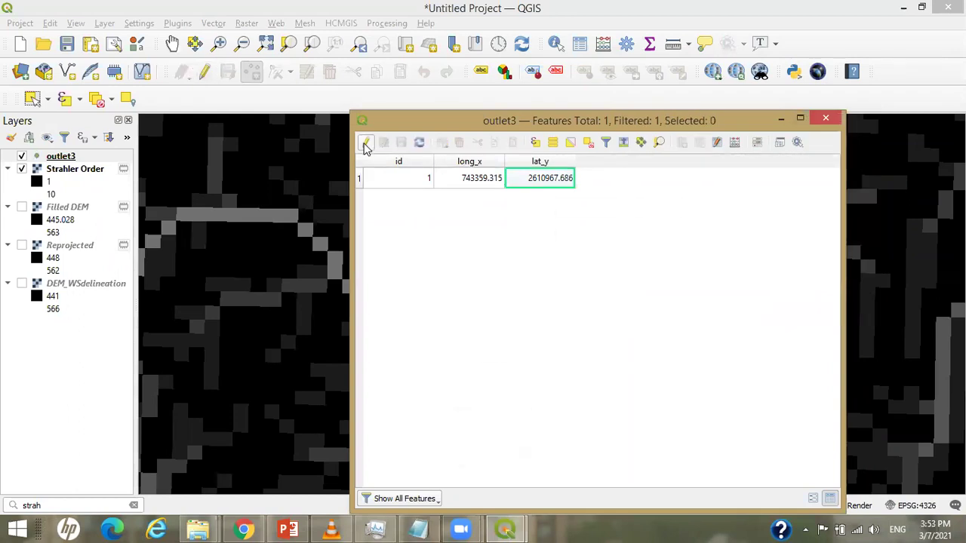
{"action": "left_click", "coordinate": [825, 118]}
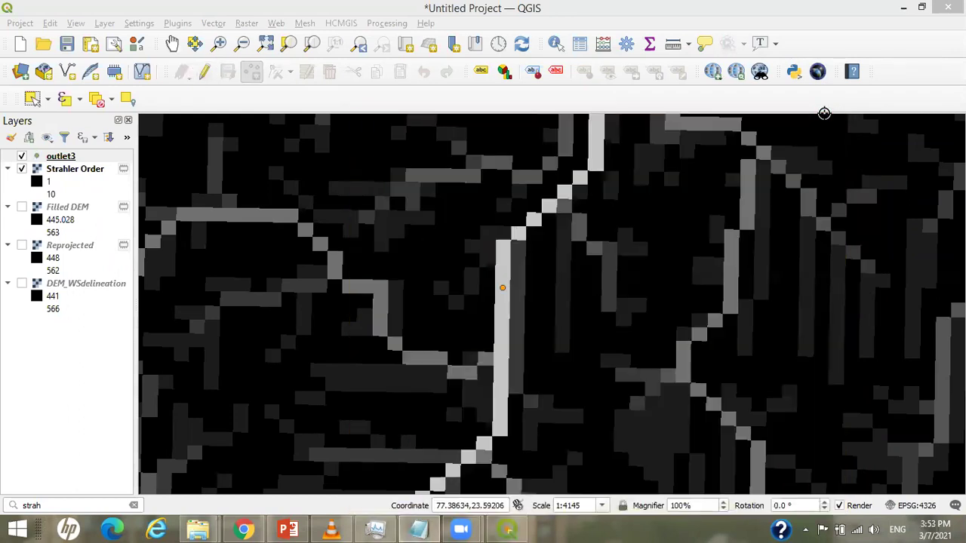
- Search the locator for the upslope tools and open the Upslope area processing algorithm
{"action": "left_click", "coordinate": [134, 505]}
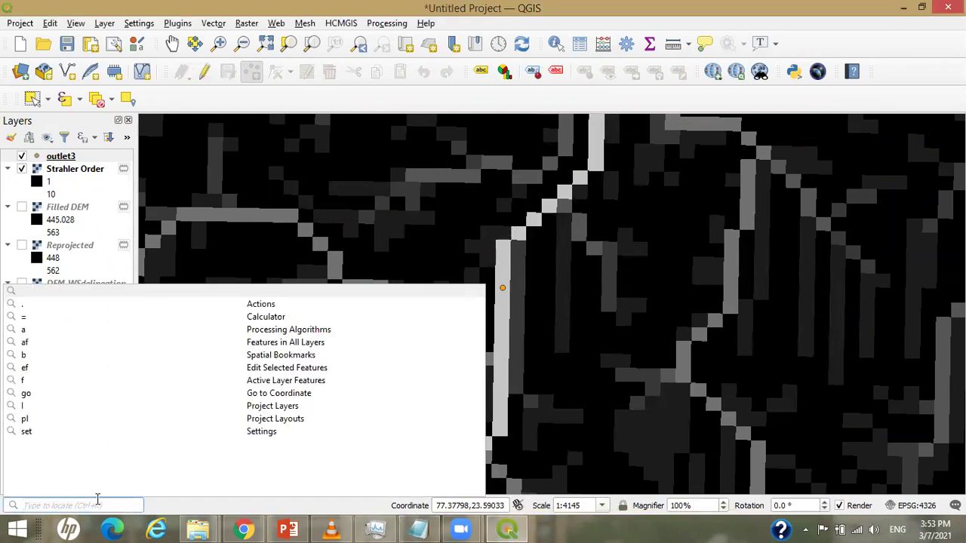
{"action": "type", "text": "upl"}
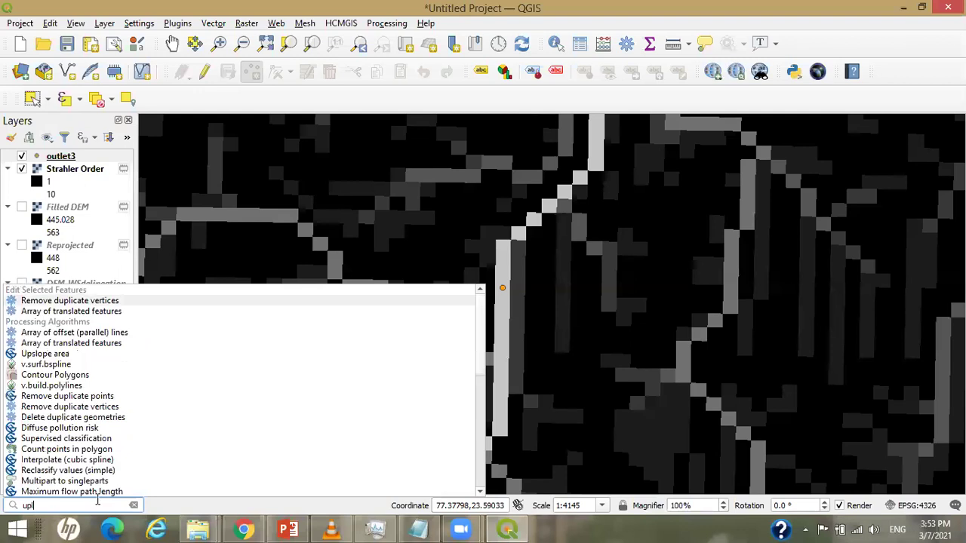
{"action": "type", "text": "sope"}
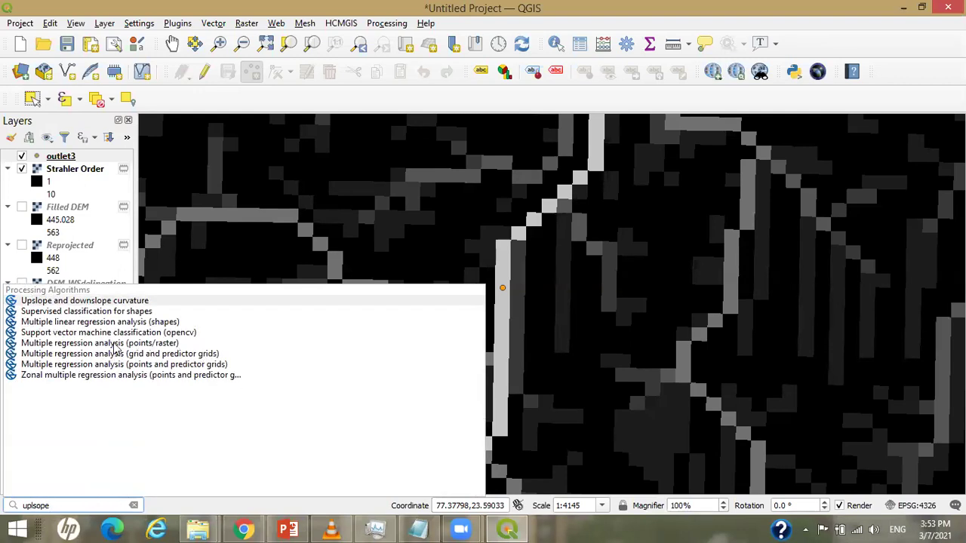
{"action": "key", "text": "BackSpace"}
{"action": "key", "text": "BackSpace"}
{"action": "key", "text": "BackSpace"}
{"action": "key", "text": "BackSpace"}
{"action": "key", "text": "BackSpace"}
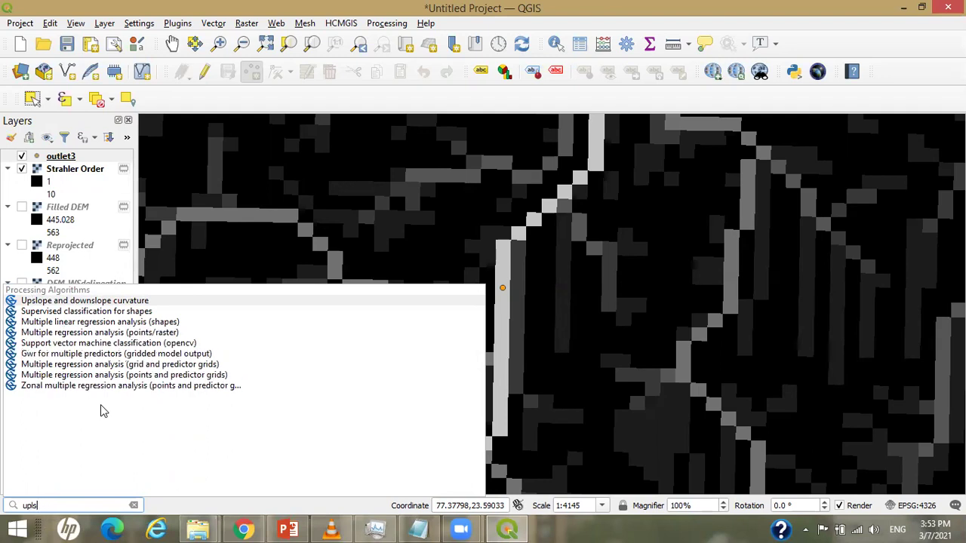
{"action": "type", "text": "slope"}
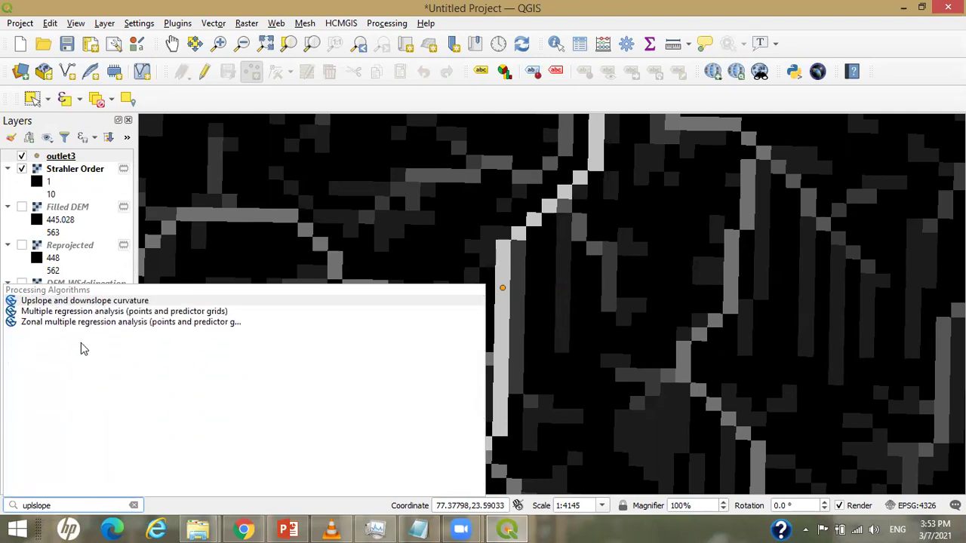
{"action": "key", "text": "BackSpace"}
{"action": "key", "text": "BackSpace"}
{"action": "key", "text": "BackSpace"}
{"action": "key", "text": "BackSpace"}
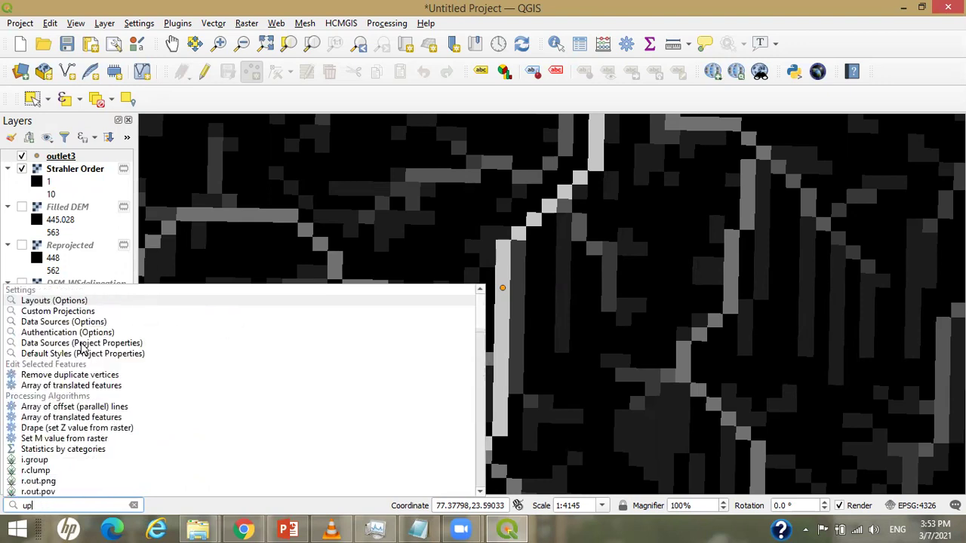
{"action": "type", "text": "lope"}
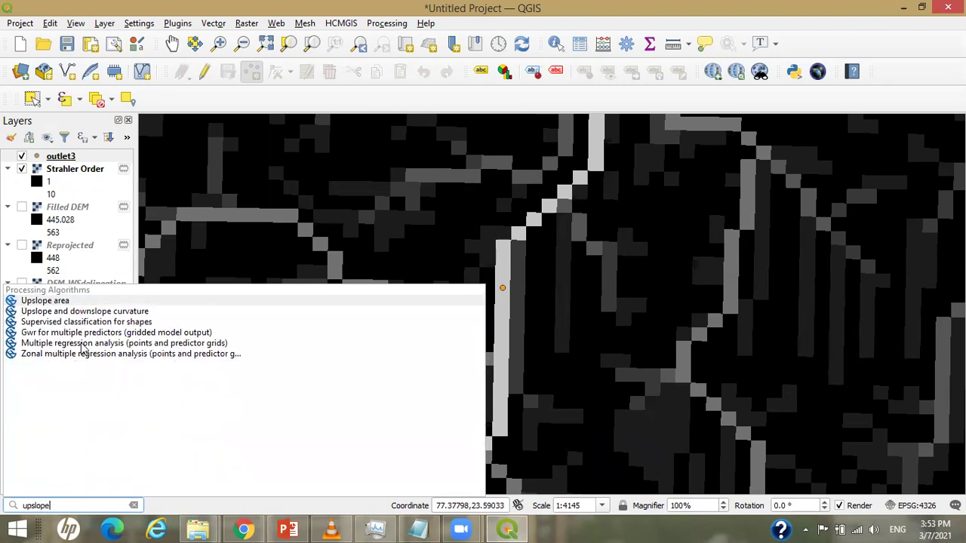
{"action": "left_click", "coordinate": [43, 304]}
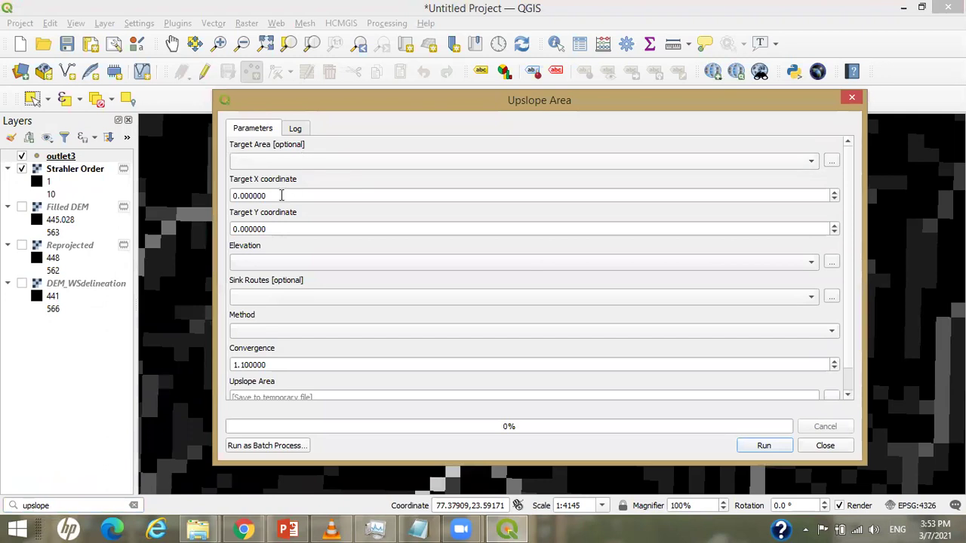
- Copy the outlet's x value from Notepad and set the Target X coordinate to 743359.315
{"action": "left_click", "coordinate": [418, 528]}
{"action": "left_click_drag", "start_coordinate": [685, 151], "coordinate": [626, 153]}
{"action": "key", "text": "ctrl+c"}
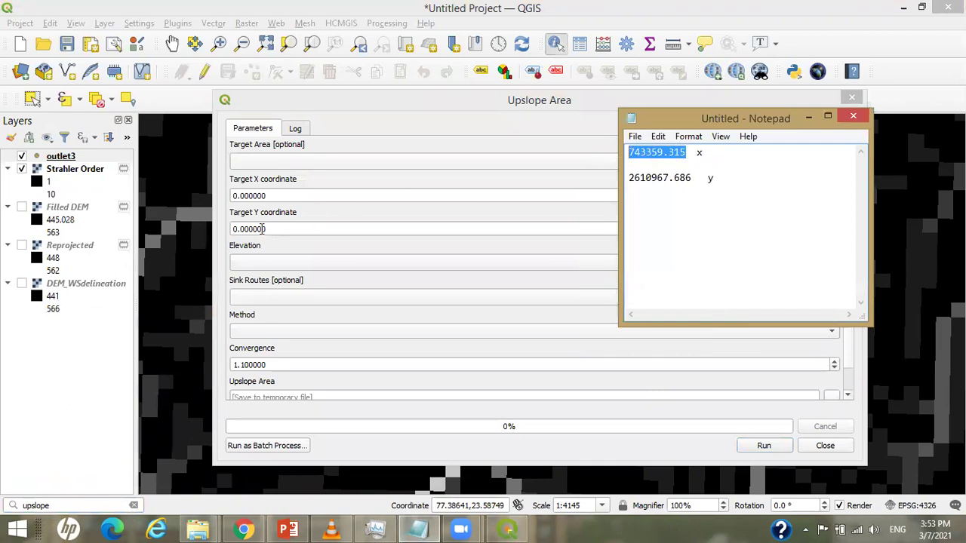
{"action": "left_click", "coordinate": [276, 195]}
{"action": "double_click", "coordinate": [276, 195]}
{"action": "key", "text": "ctrl+v"}
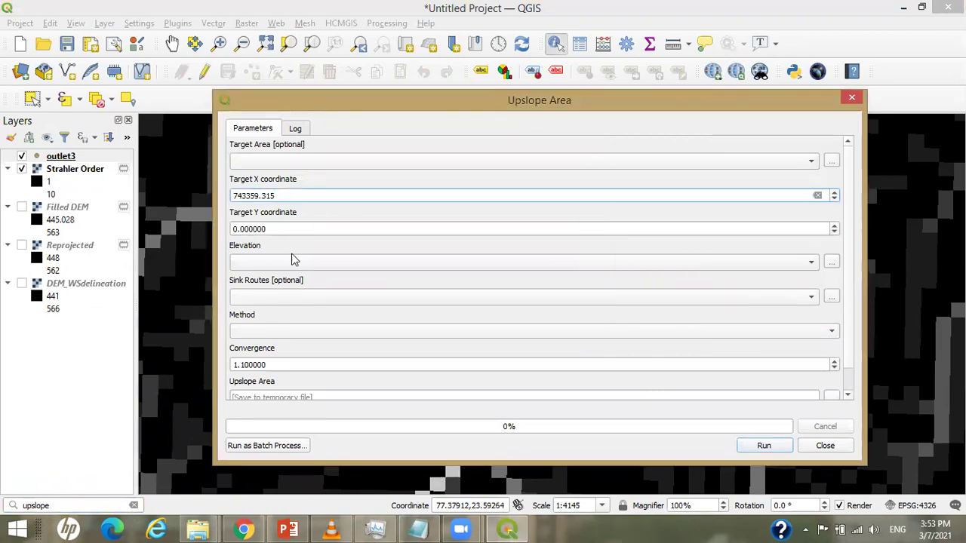
- Copy the outlet's y value from Notepad and set the Target Y coordinate to 2610967.686
{"action": "left_click", "coordinate": [417, 529]}
{"action": "left_click_drag", "start_coordinate": [692, 177], "coordinate": [625, 179]}
{"action": "left_click", "coordinate": [288, 228]}
{"action": "left_click_drag", "start_coordinate": [288, 229], "coordinate": [204, 226]}
{"action": "key", "text": "ctrl+v"}
- Set the Upslope Area elevation input to Filled DEM and the method to Deterministic 8
{"action": "left_click", "coordinate": [275, 264]}
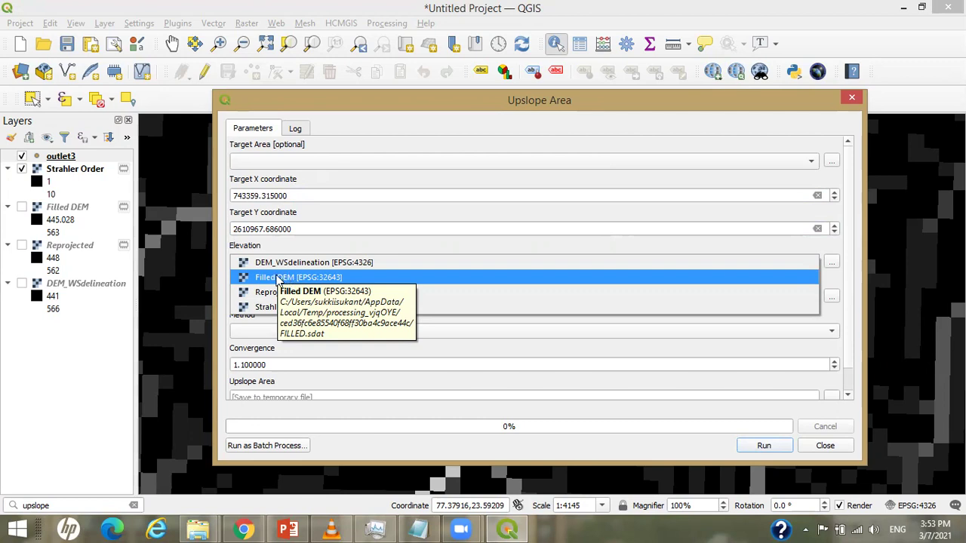
{"action": "left_click", "coordinate": [274, 280]}
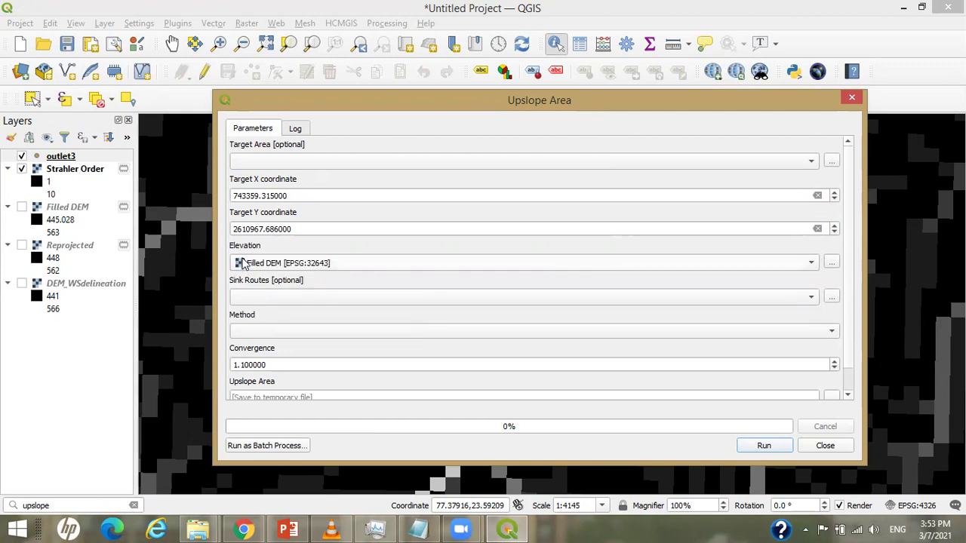
{"action": "left_click", "coordinate": [274, 332]}
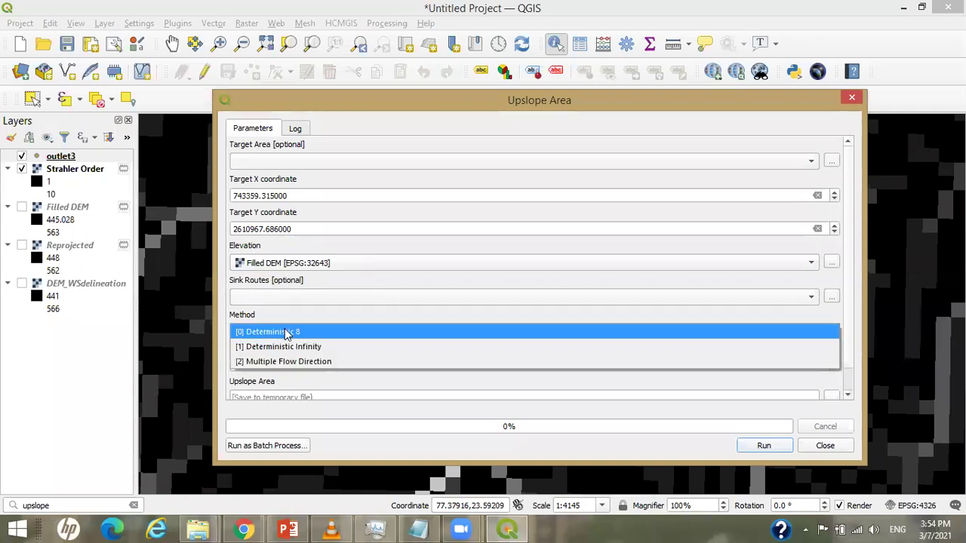
{"action": "left_click", "coordinate": [294, 334]}
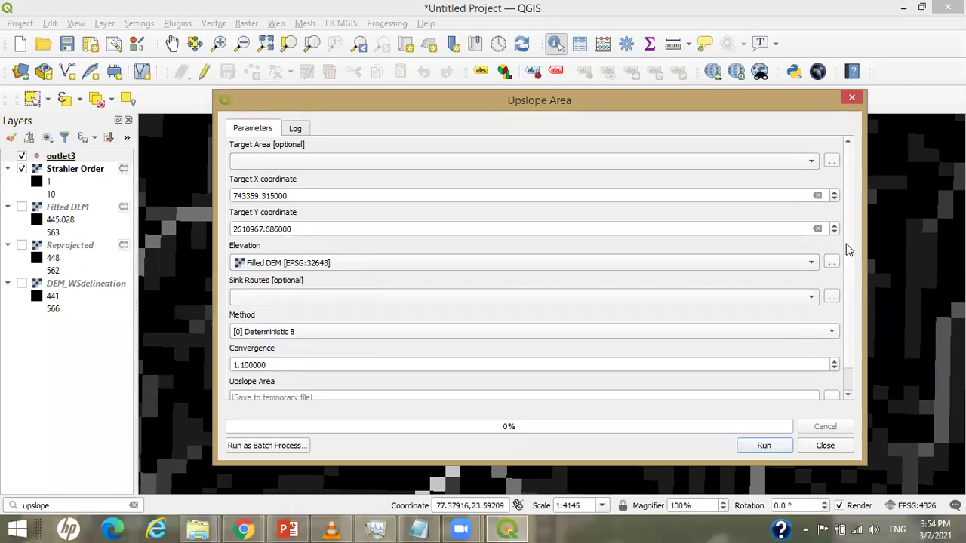
- Run Upslope Area with temporary output, close the tool and zoom to the extent of the generated raster
{"action": "scroll", "coordinate": [847, 249], "scroll_direction": "down", "scroll_amount": 2}
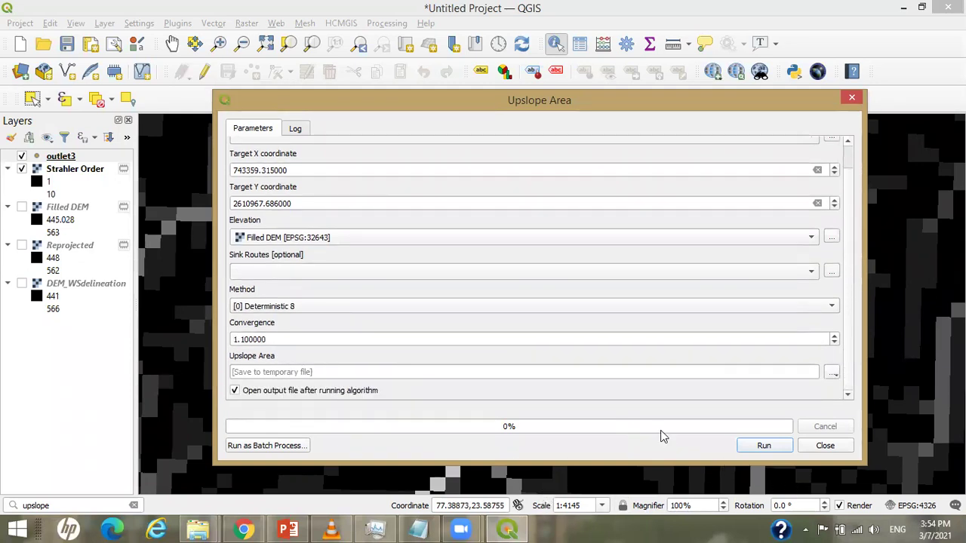
{"action": "left_click", "coordinate": [761, 446]}
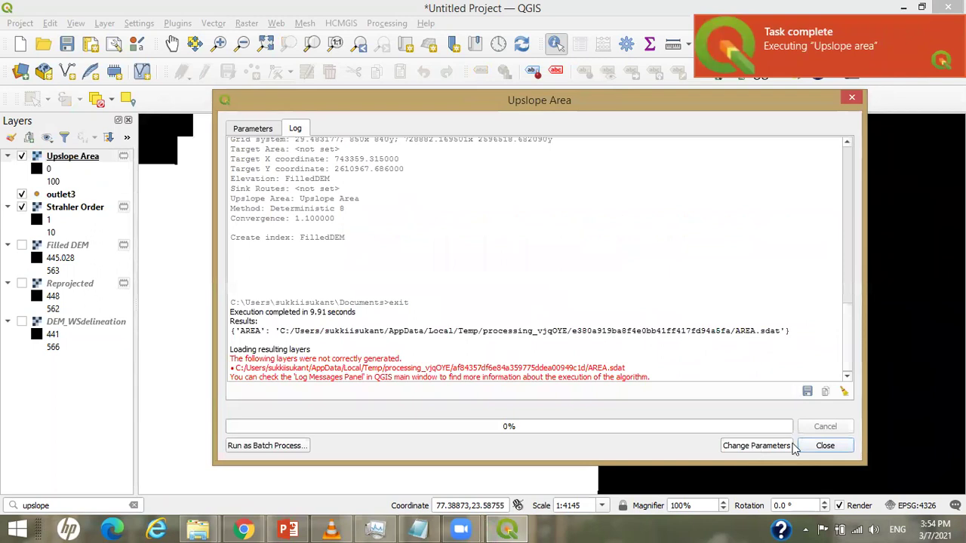
{"action": "left_click", "coordinate": [826, 446]}
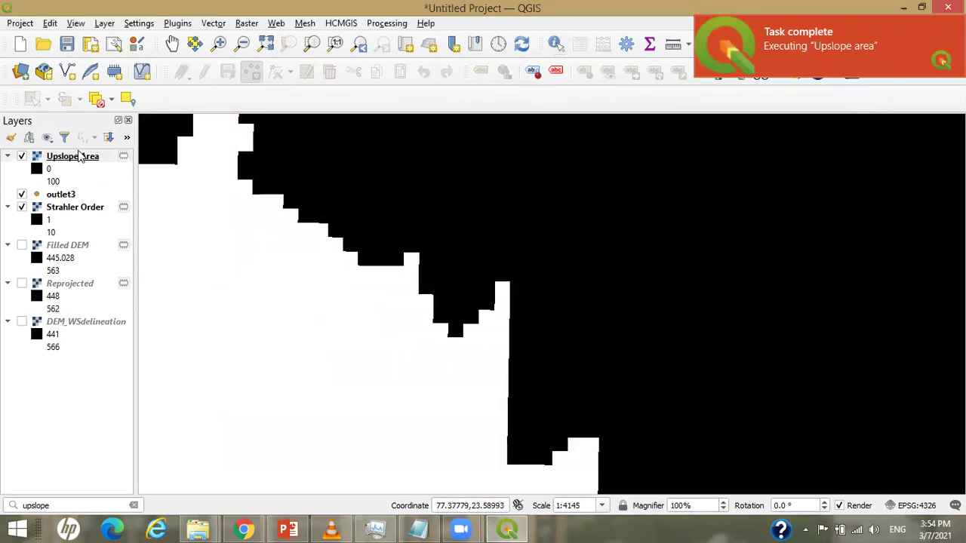
{"action": "right_click", "coordinate": [75, 161]}
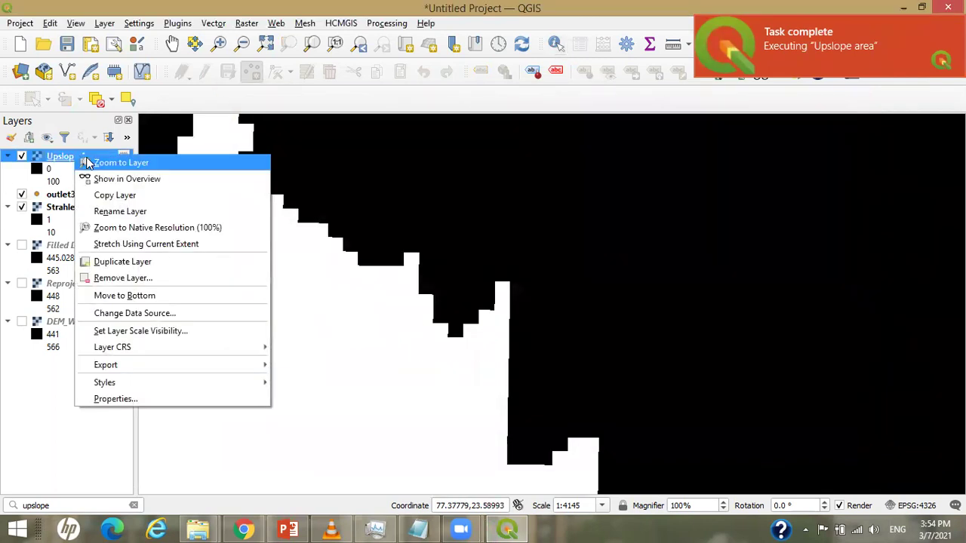
{"action": "left_click", "coordinate": [87, 161]}
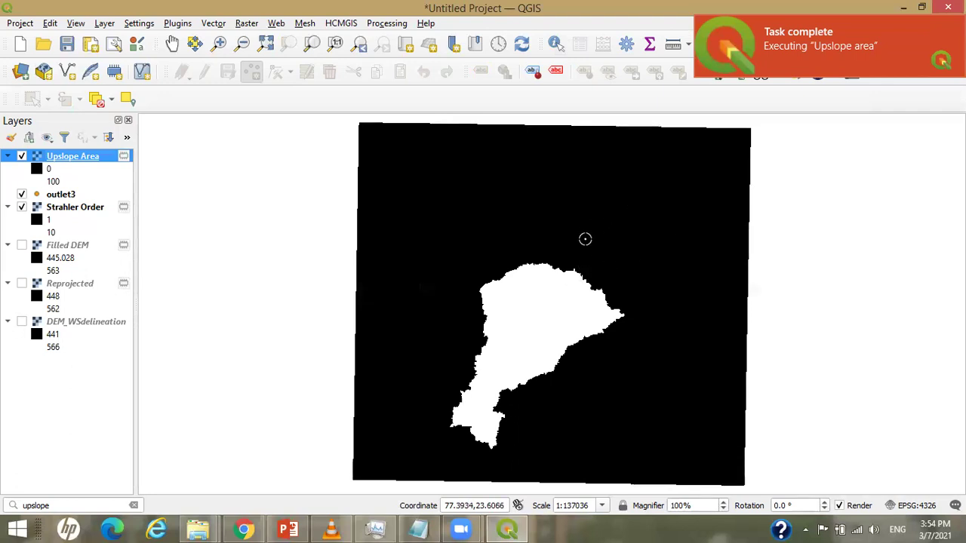
- Add the ESRI Shapefile outlet2.shp from the Albedo folder to the project as a vector layer
{"action": "left_click", "coordinate": [106, 23]}
{"action": "mouse_move", "coordinate": [241, 71]}
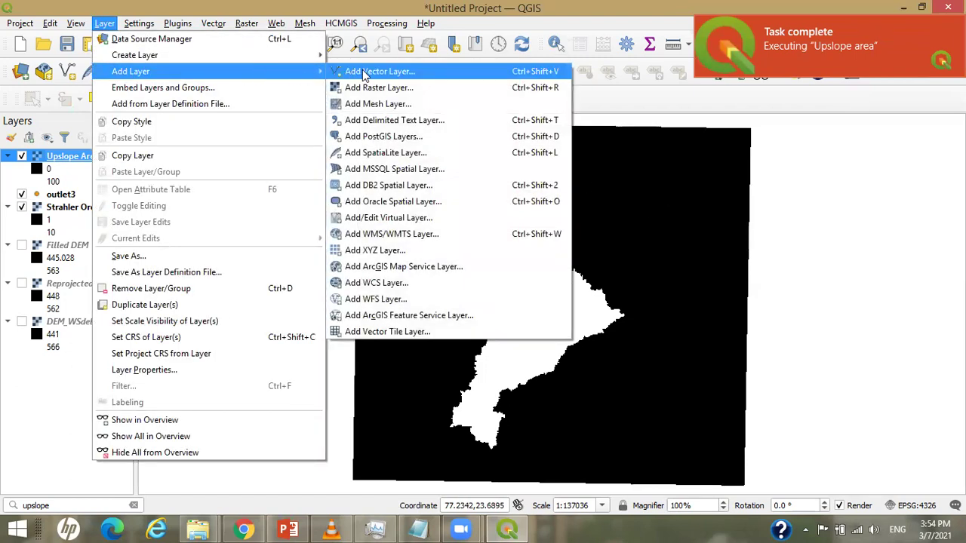
{"action": "left_click", "coordinate": [362, 71]}
{"action": "left_click", "coordinate": [788, 189]}
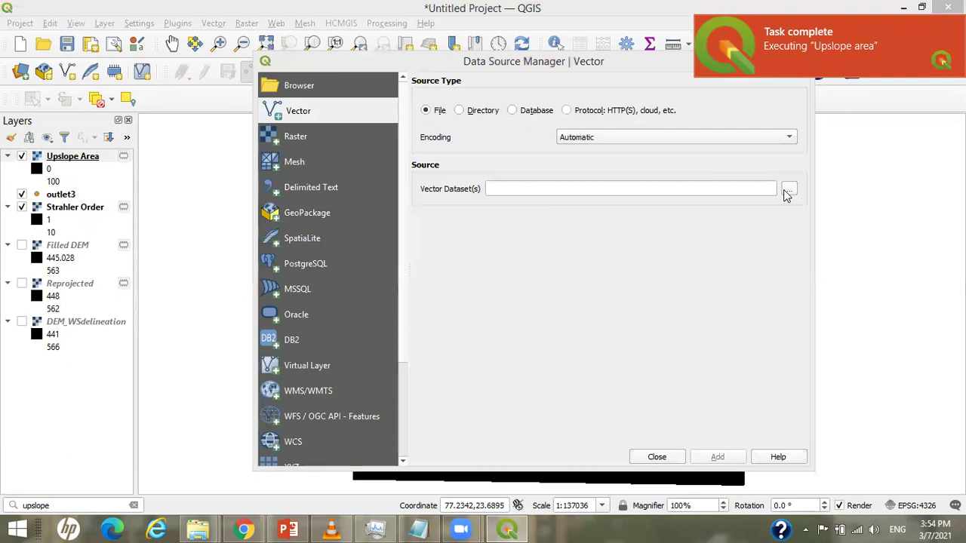
{"action": "left_click", "coordinate": [662, 369]}
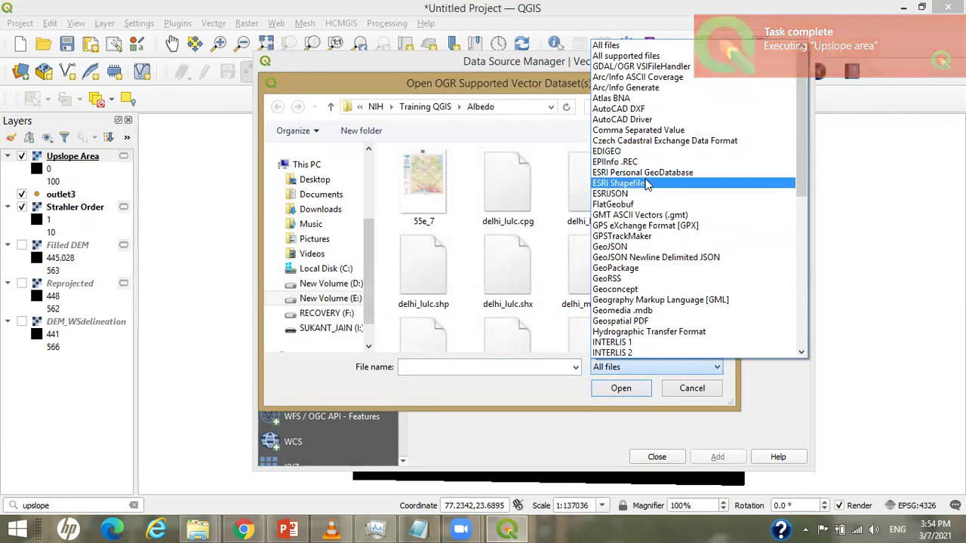
{"action": "left_click", "coordinate": [636, 183]}
{"action": "left_click", "coordinate": [592, 283]}
{"action": "left_click", "coordinate": [620, 389]}
{"action": "left_click", "coordinate": [714, 457]}
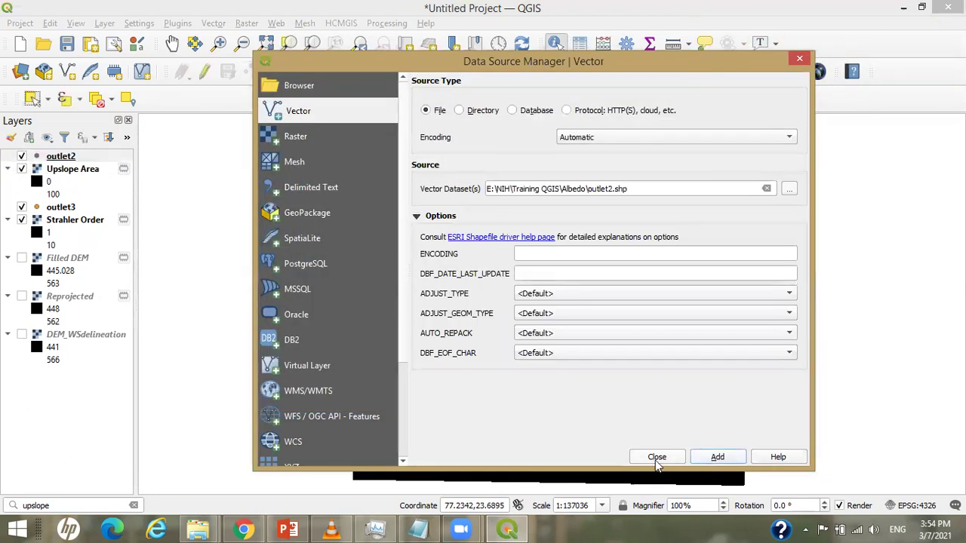
{"action": "left_click", "coordinate": [656, 457]}
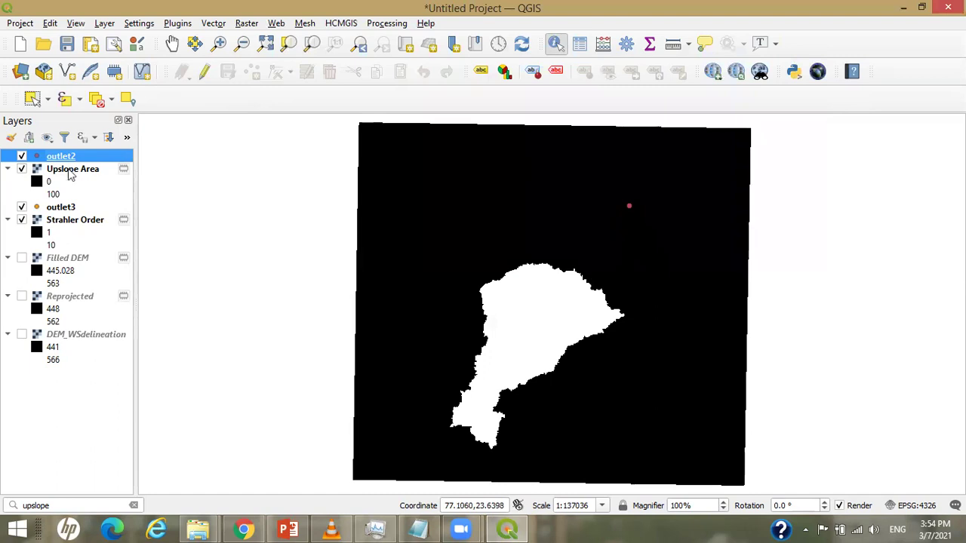
- Hide the outlet2 layer and place outlet3 above the visible Upslope Area raster in the layer order
{"action": "left_click", "coordinate": [21, 170]}
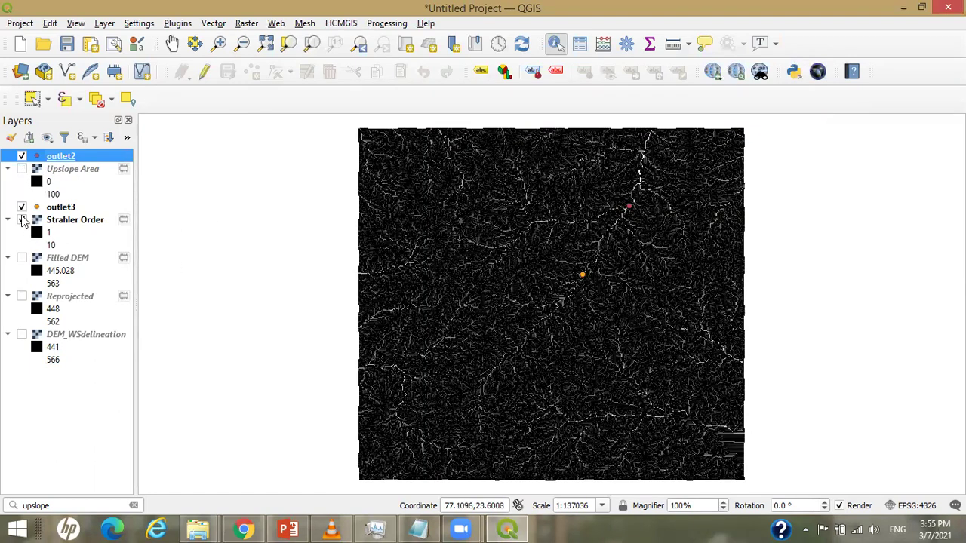
{"action": "left_click", "coordinate": [21, 157]}
{"action": "left_click", "coordinate": [31, 172]}
{"action": "left_click", "coordinate": [22, 169]}
{"action": "left_click_drag", "start_coordinate": [75, 213], "coordinate": [67, 162]}
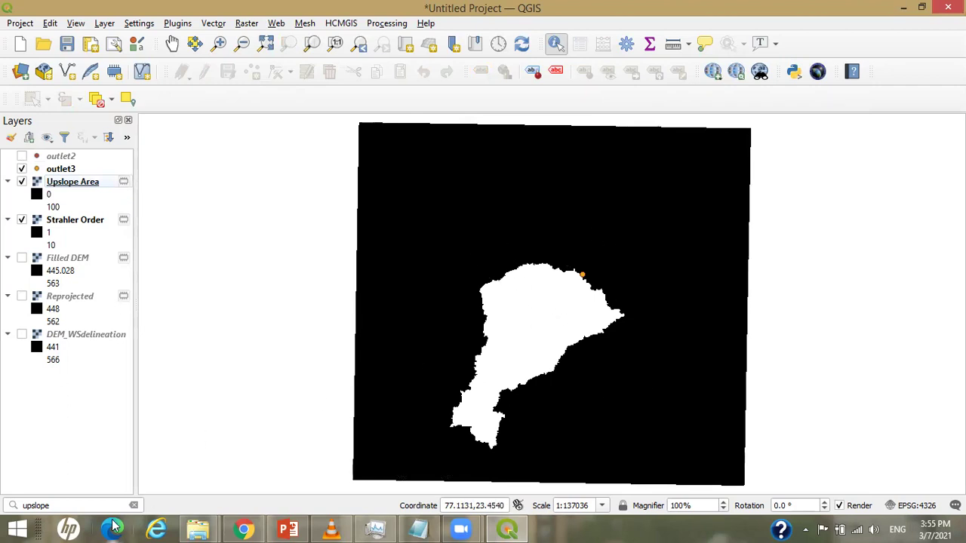
- Convert Band 1 of the Upslope Area raster to polygons with Polygonize (raster to vector), using field DN and temporary output
{"action": "left_click", "coordinate": [134, 505]}
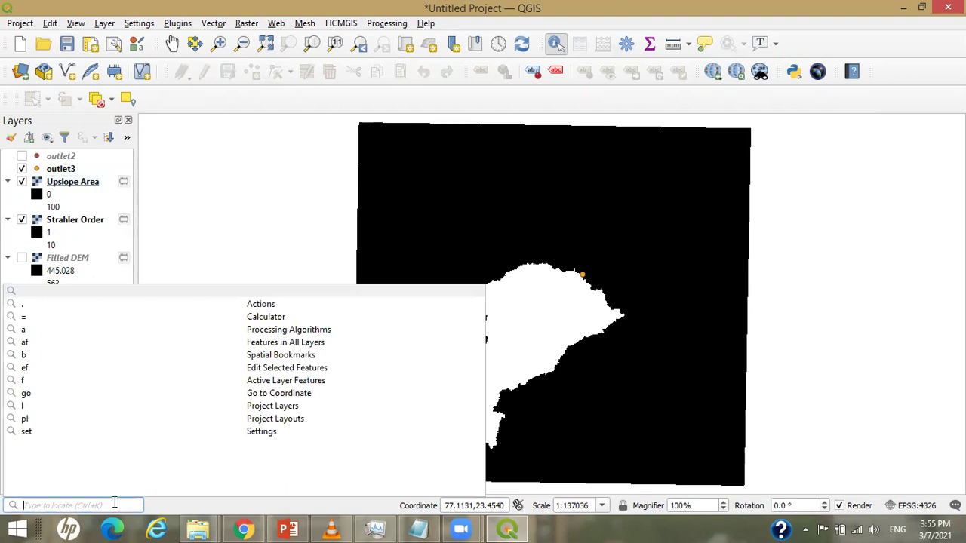
{"action": "type", "text": "raste"}
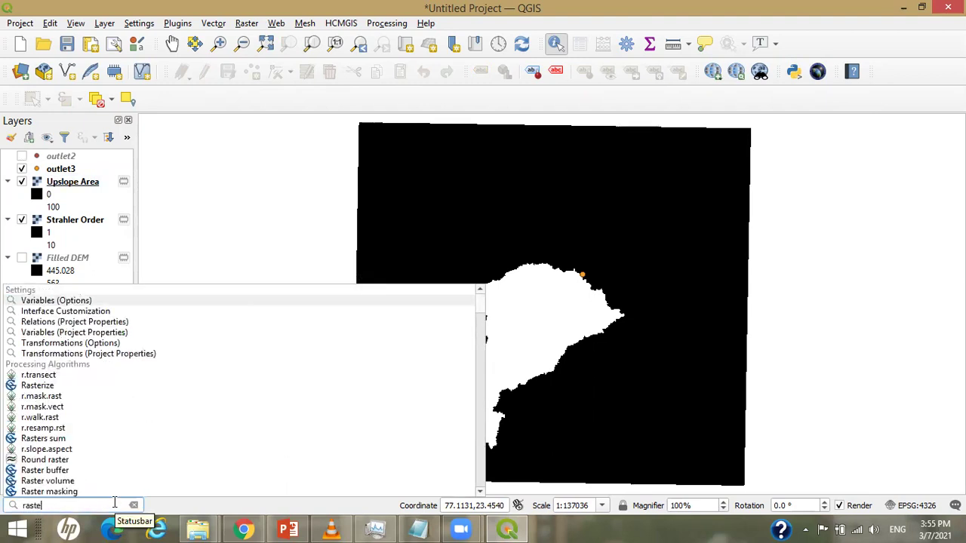
{"action": "type", "text": "r to vector"}
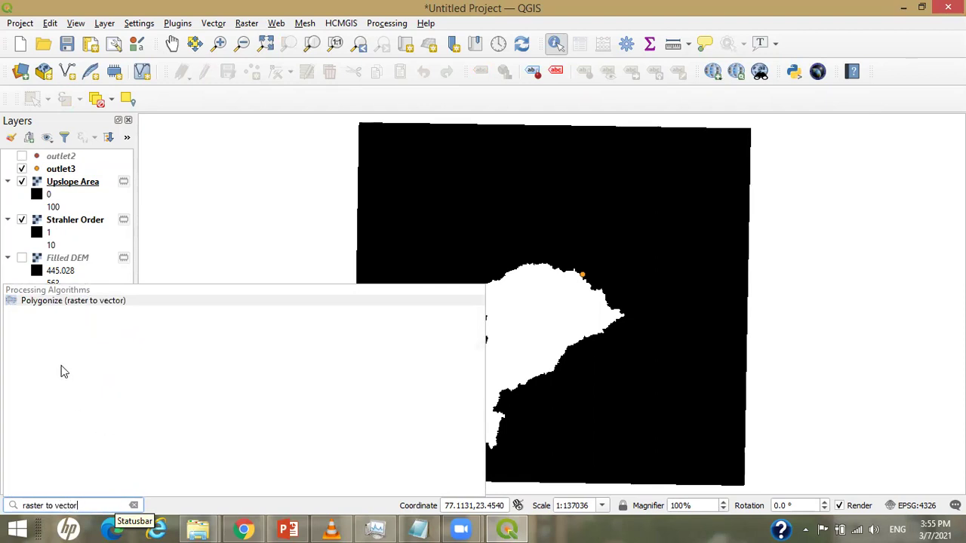
{"action": "left_click", "coordinate": [73, 302]}
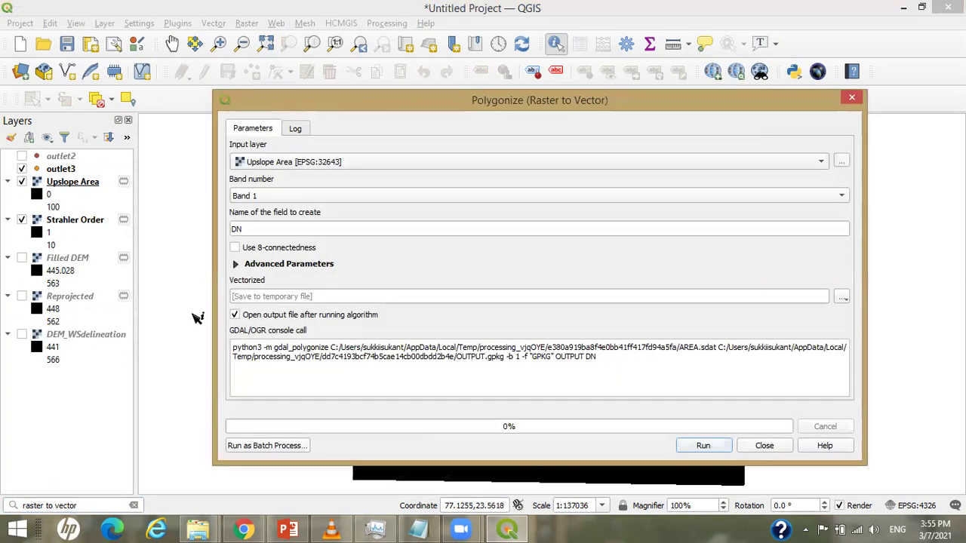
{"action": "left_click", "coordinate": [281, 164]}
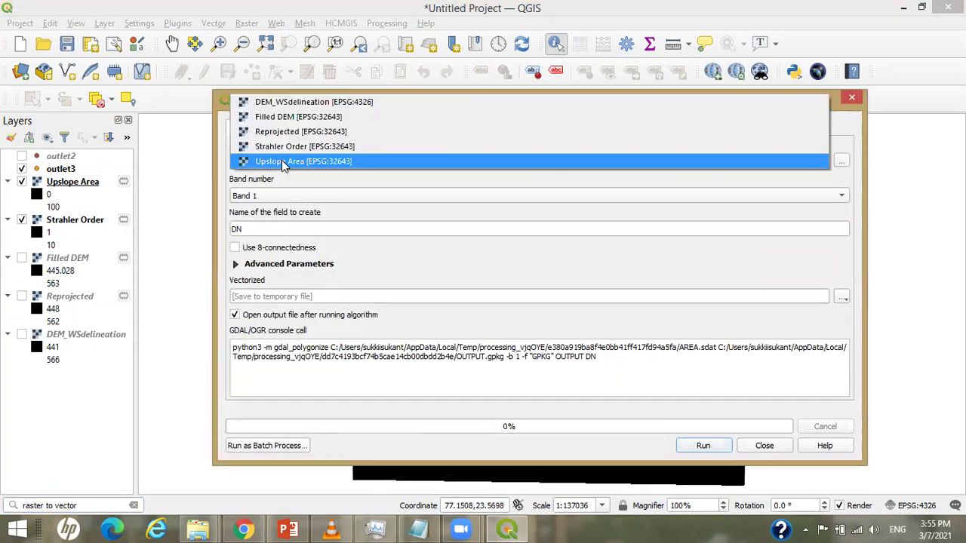
{"action": "left_click", "coordinate": [283, 163]}
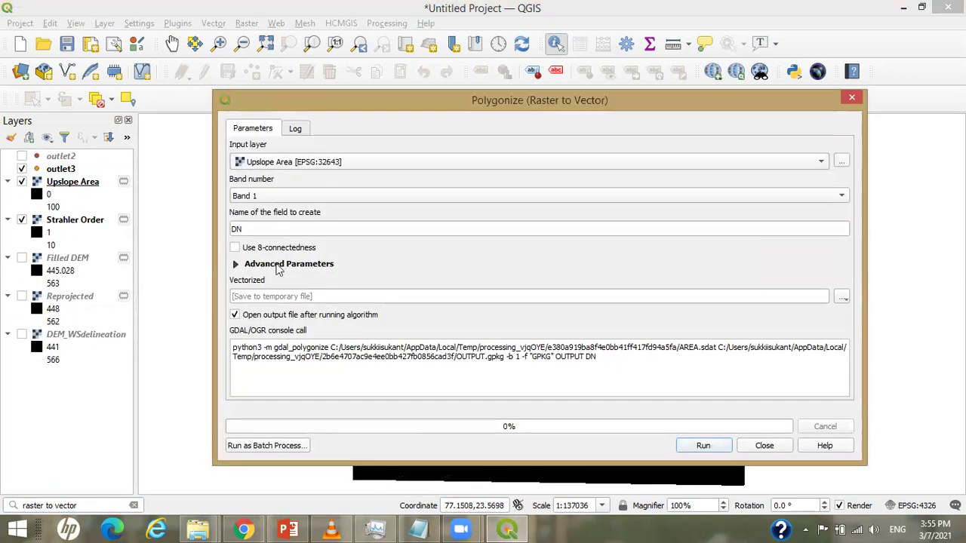
{"action": "left_click", "coordinate": [695, 445]}
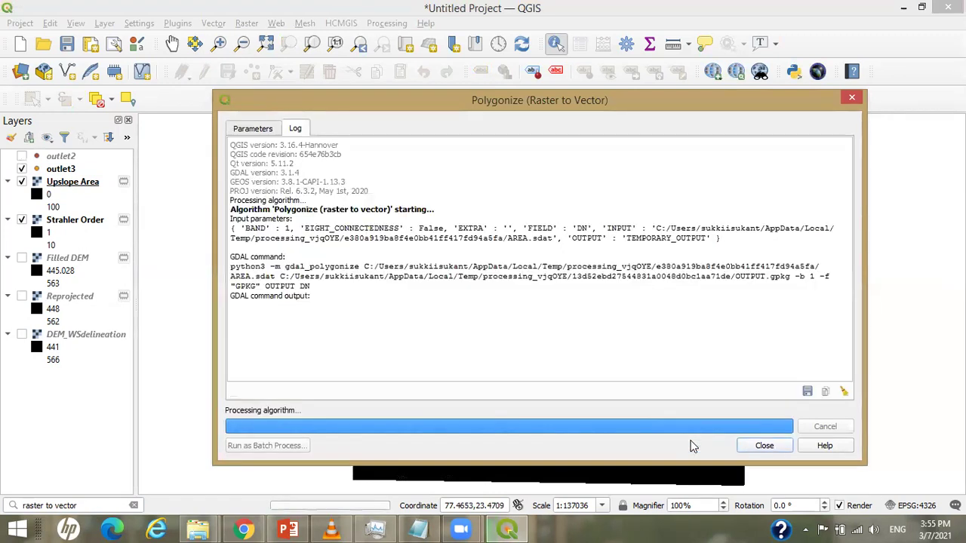
{"action": "left_click", "coordinate": [761, 445]}
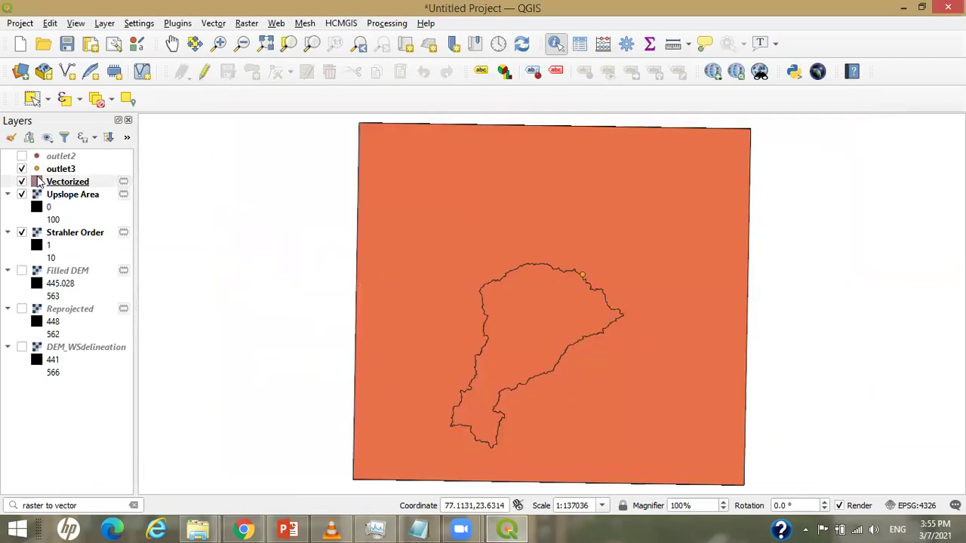
- Open the Vectorized layer's attribute table and select each of its polygons in turn to see which area it covers
{"action": "right_click", "coordinate": [85, 182]}
{"action": "left_click", "coordinate": [93, 352]}
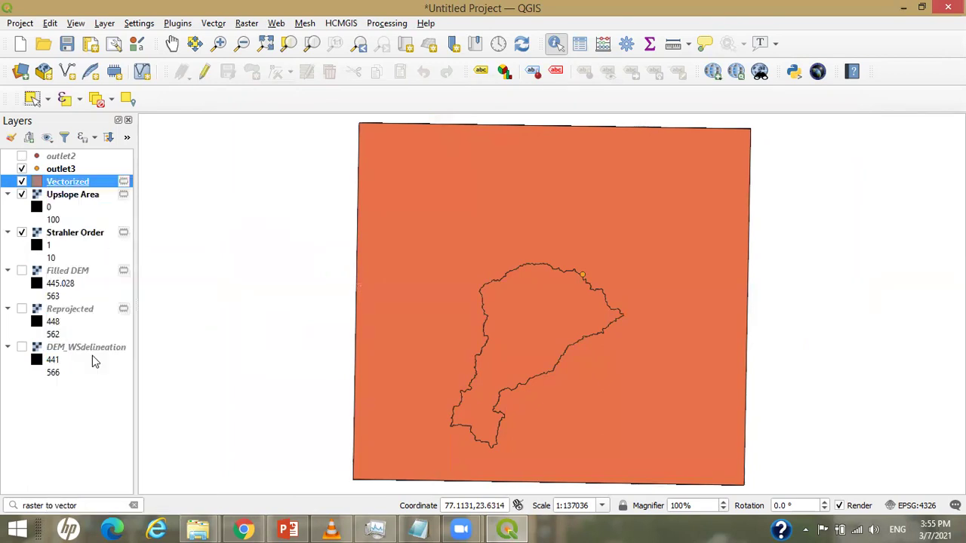
{"action": "left_click_drag", "start_coordinate": [544, 120], "coordinate": [823, 121]}
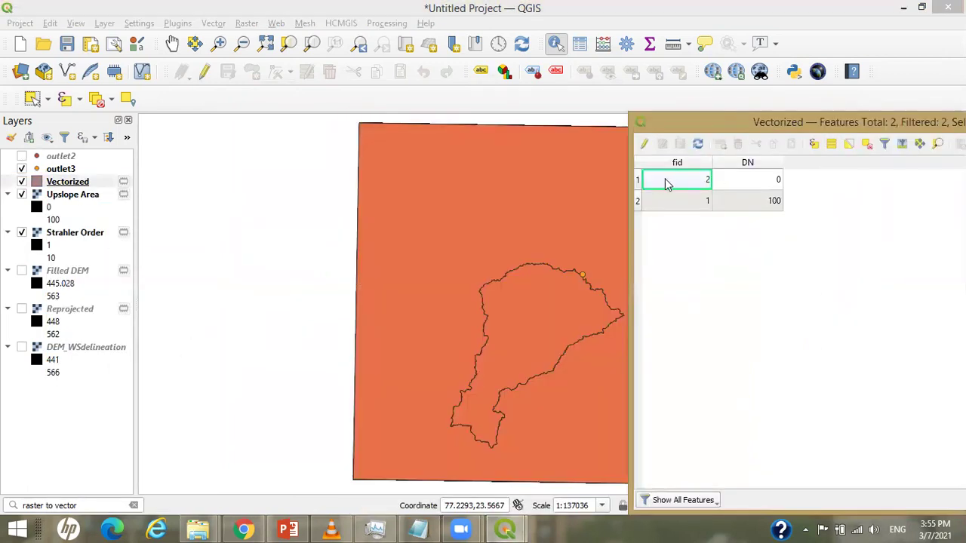
{"action": "left_click", "coordinate": [638, 179]}
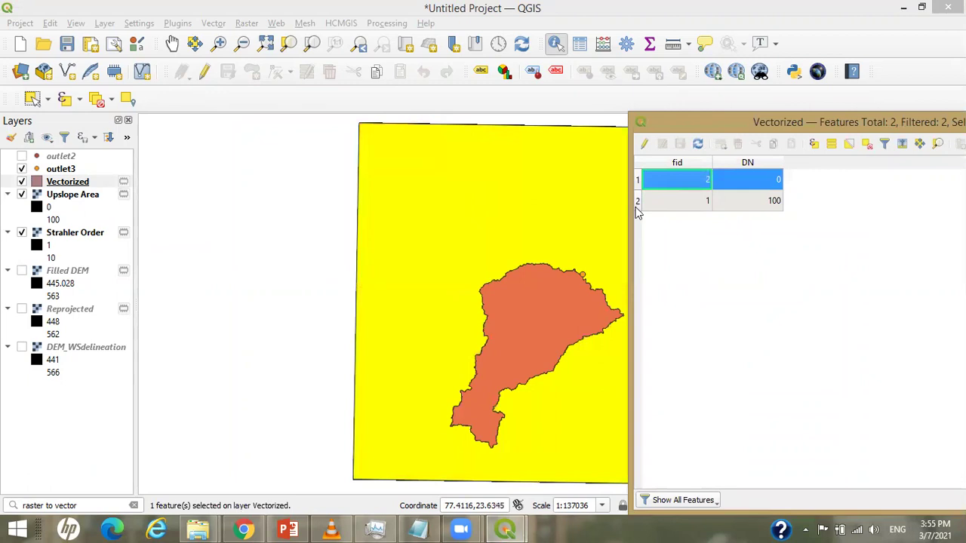
{"action": "left_click", "coordinate": [638, 201]}
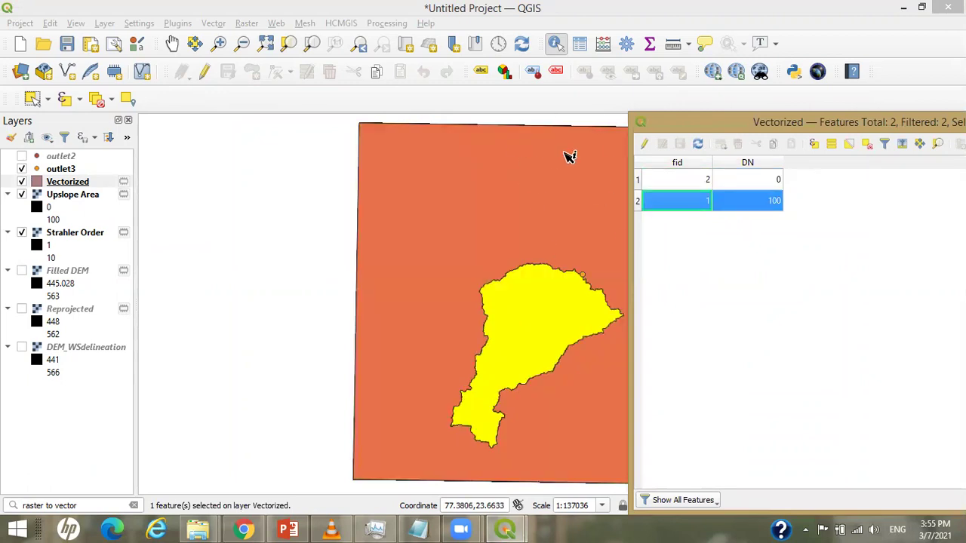
- Delete the polygon with DN 0 from the Vectorized layer, save the edit and end the editing session
{"action": "left_click", "coordinate": [638, 180]}
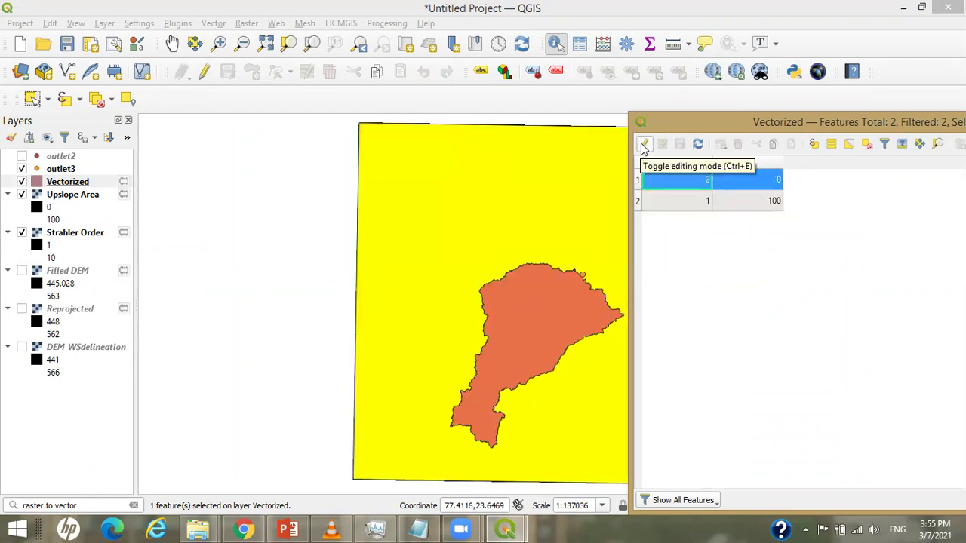
{"action": "left_click", "coordinate": [643, 145]}
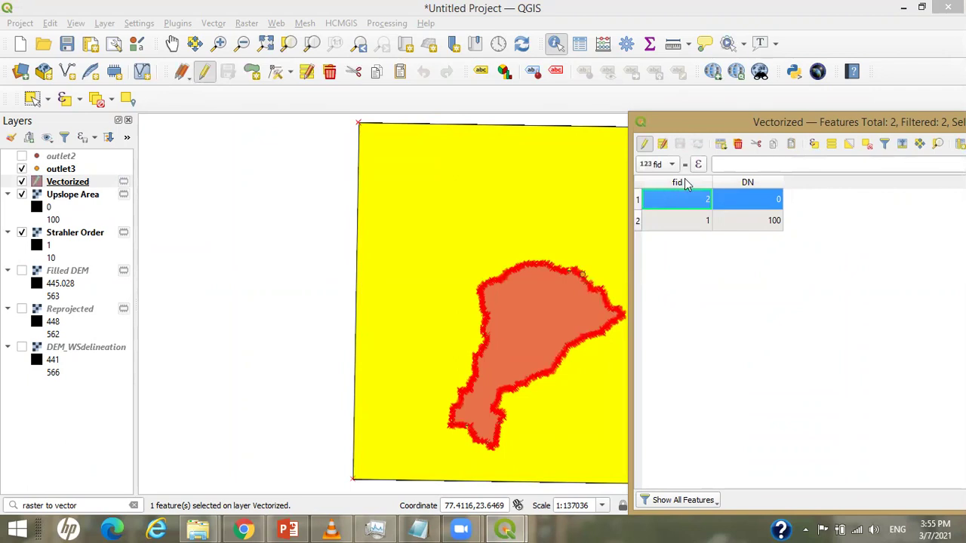
{"action": "left_click", "coordinate": [737, 145]}
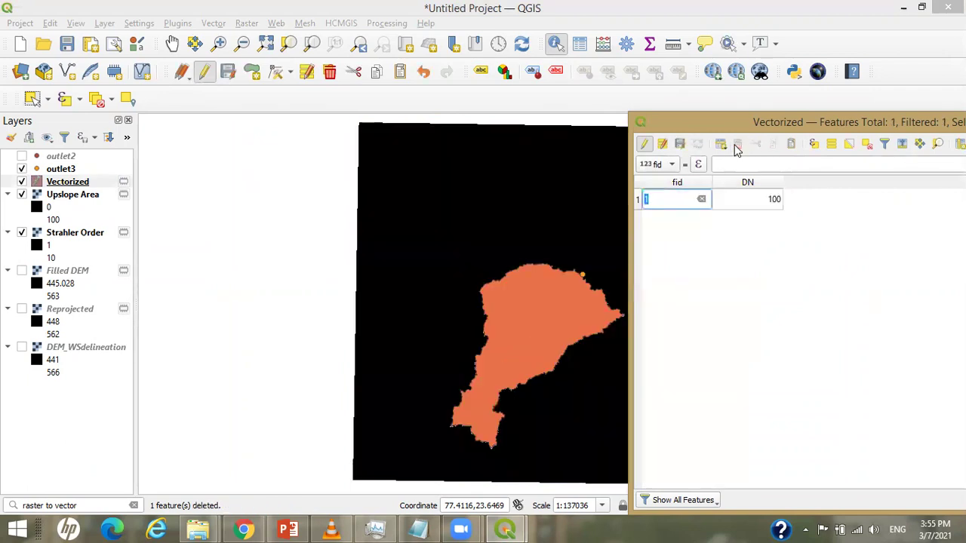
{"action": "left_click", "coordinate": [679, 144]}
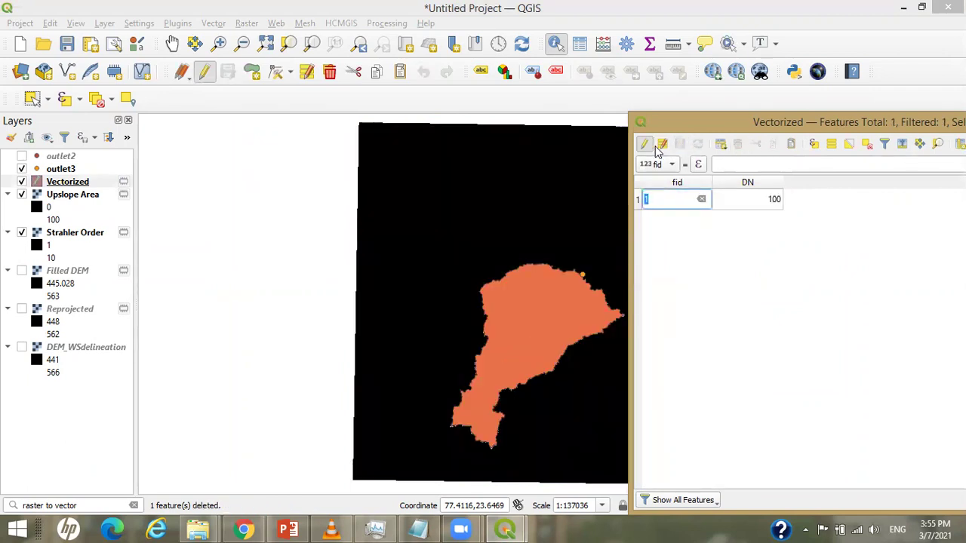
{"action": "left_click_drag", "start_coordinate": [689, 126], "coordinate": [409, 95]}
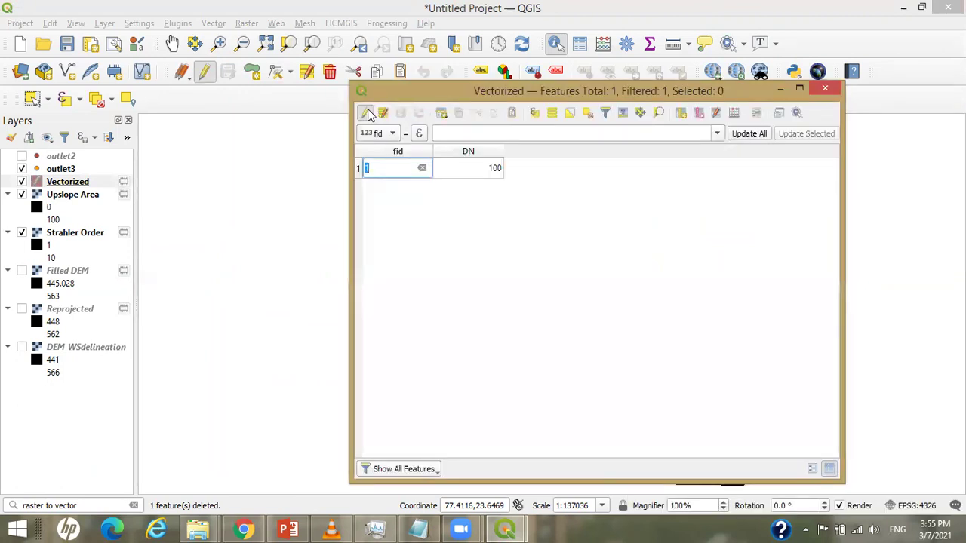
{"action": "left_click", "coordinate": [366, 113]}
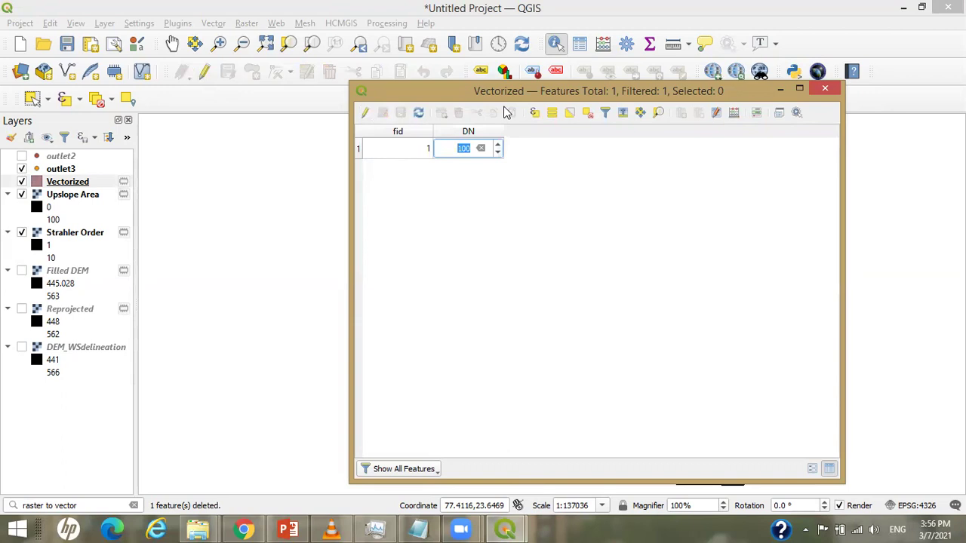
- Set up a new field named area_sqkm of type Decimal number (real) in the Field Calculator for the Vectorized layer
{"action": "left_click_drag", "start_coordinate": [522, 92], "coordinate": [223, 121]}
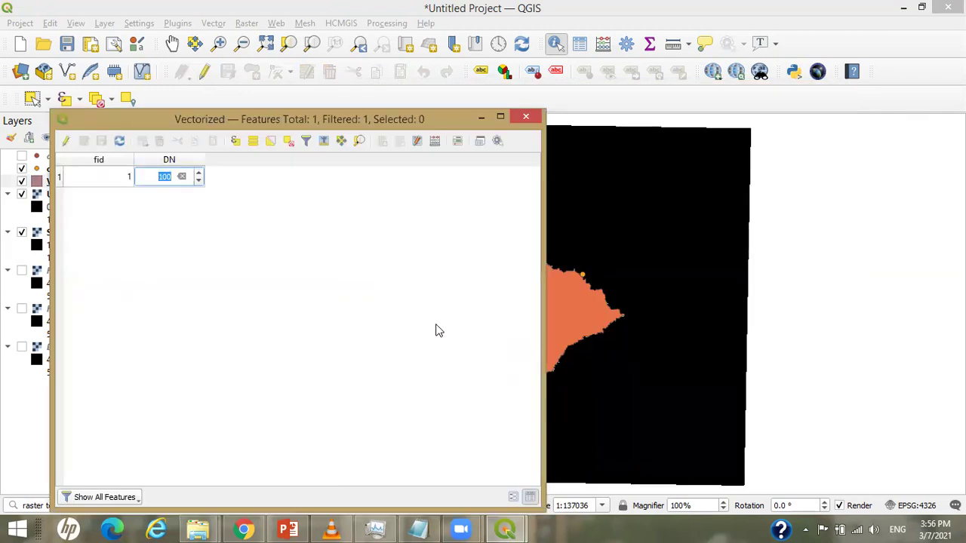
{"action": "left_click", "coordinate": [435, 142]}
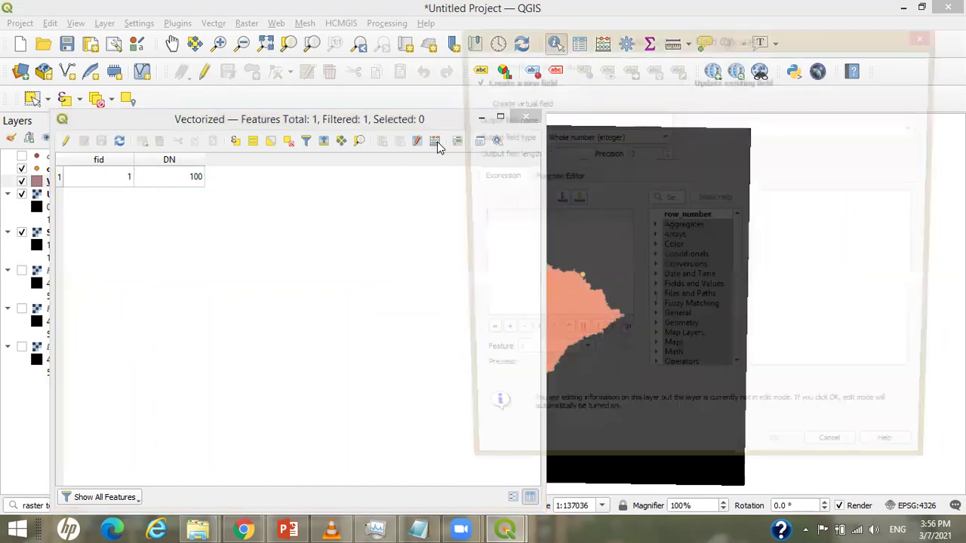
{"action": "left_click", "coordinate": [568, 117]}
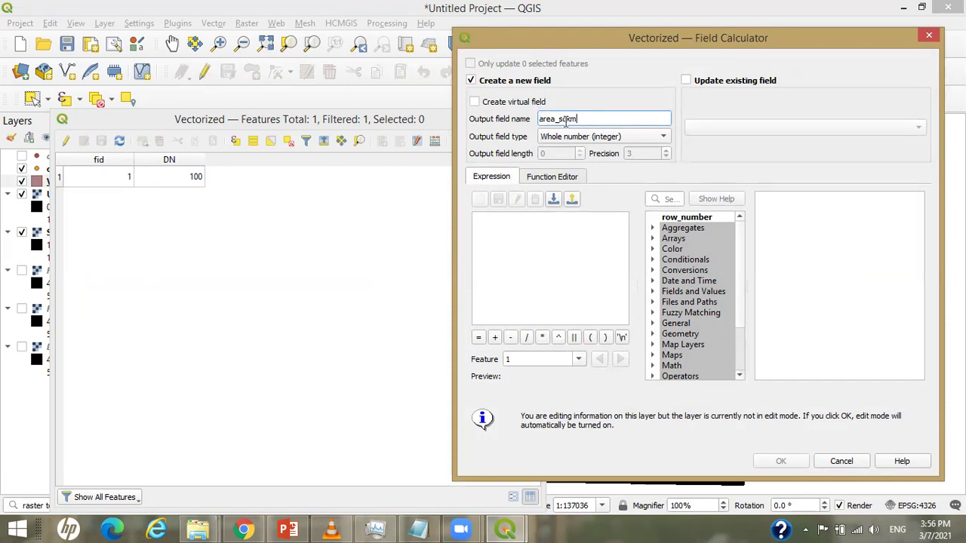
{"action": "left_click", "coordinate": [575, 137]}
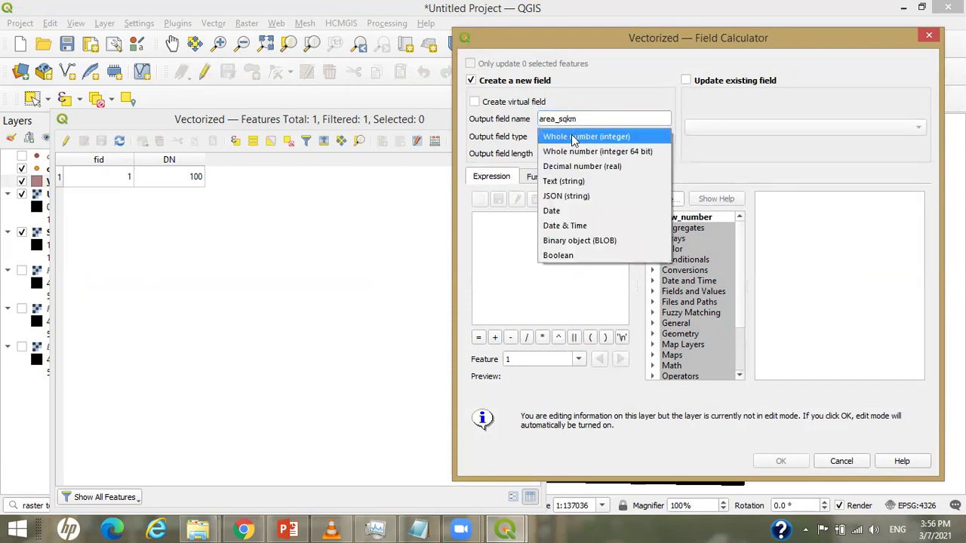
{"action": "left_click", "coordinate": [571, 167]}
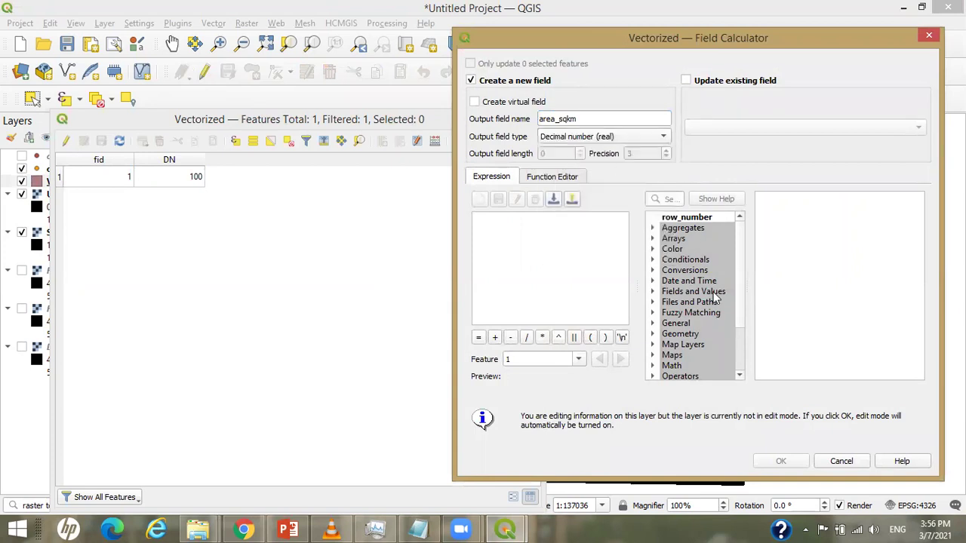
- Fill the area_sqkm field using the geometry expression $area /1000000 and apply the calculation
{"action": "scroll", "coordinate": [741, 294], "scroll_direction": "down", "scroll_amount": 2}
{"action": "scroll", "coordinate": [745, 321], "scroll_direction": "down", "scroll_amount": 1}
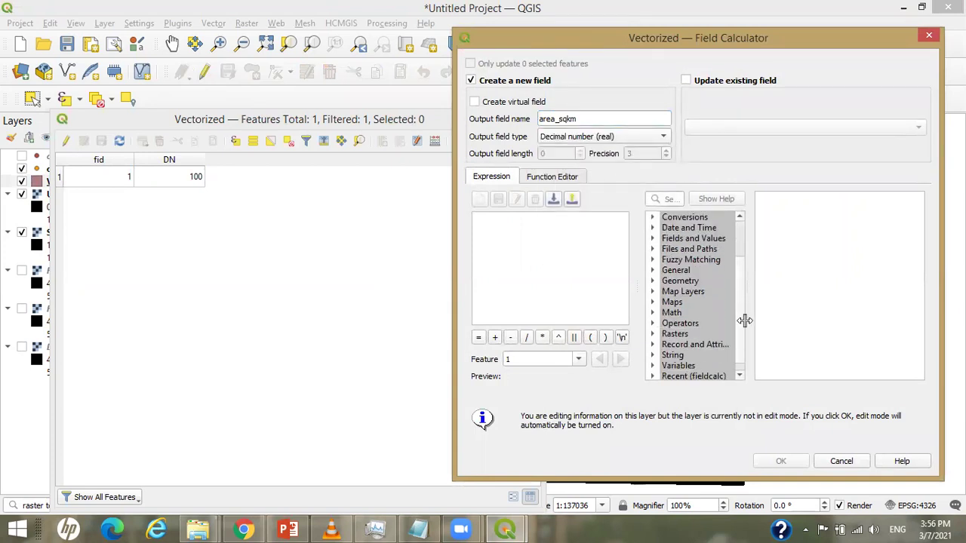
{"action": "left_click", "coordinate": [652, 281]}
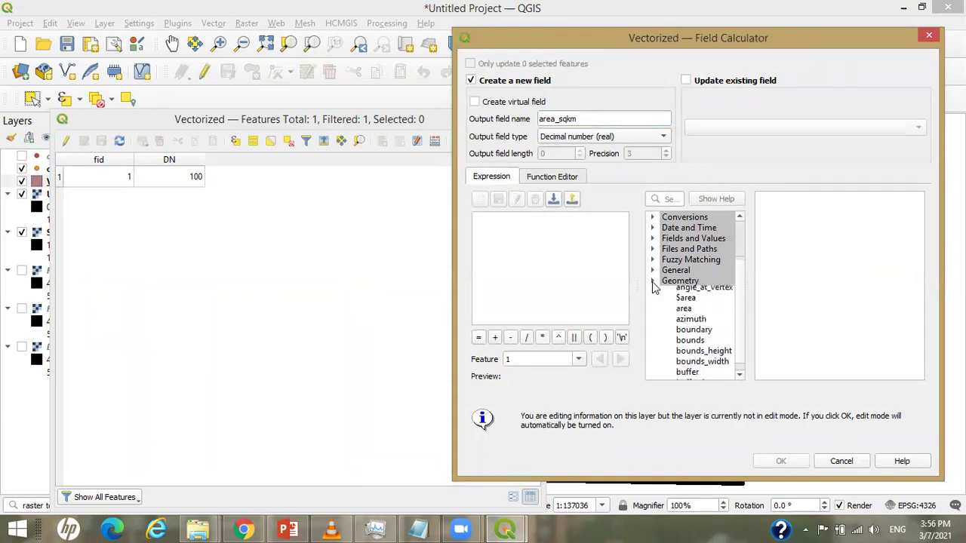
{"action": "double_click", "coordinate": [686, 302]}
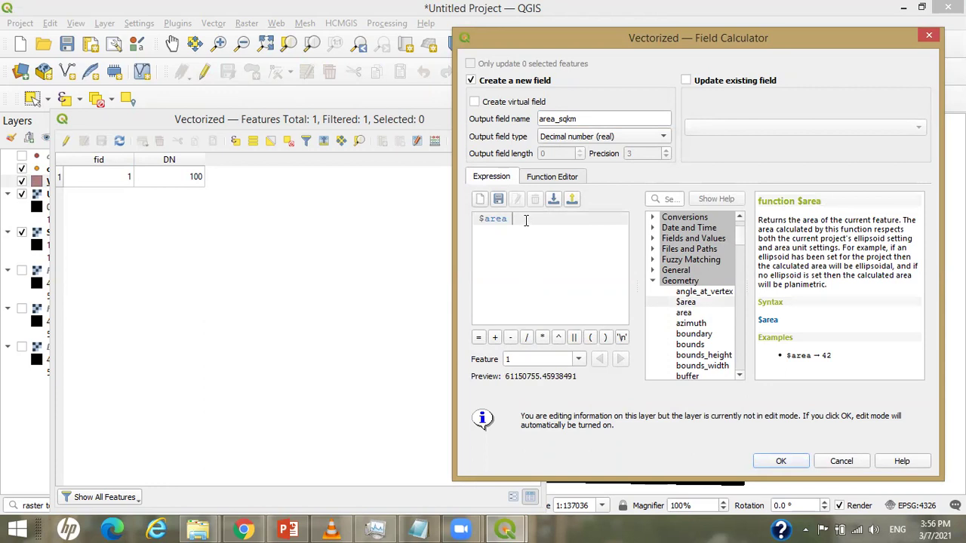
{"action": "type", "text": "/"}
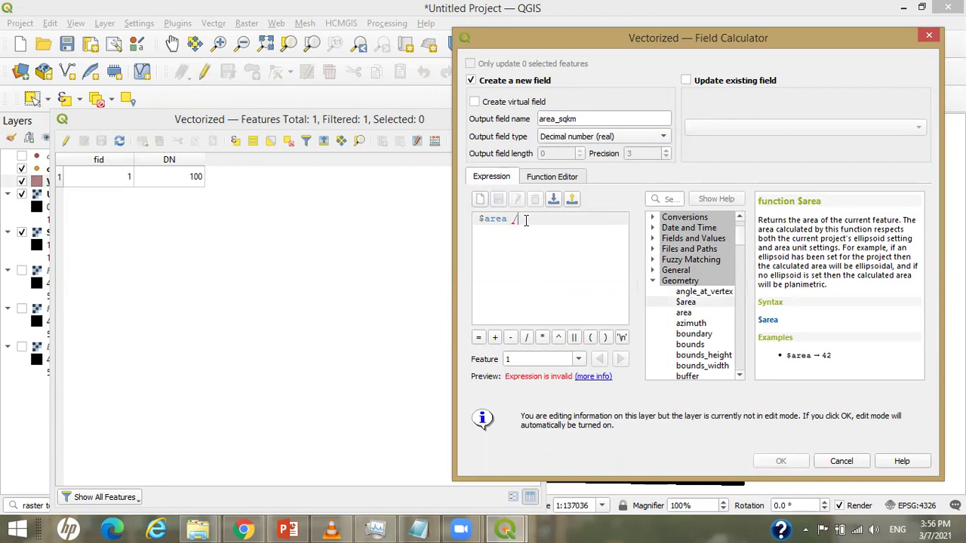
{"action": "type", "text": "1000000"}
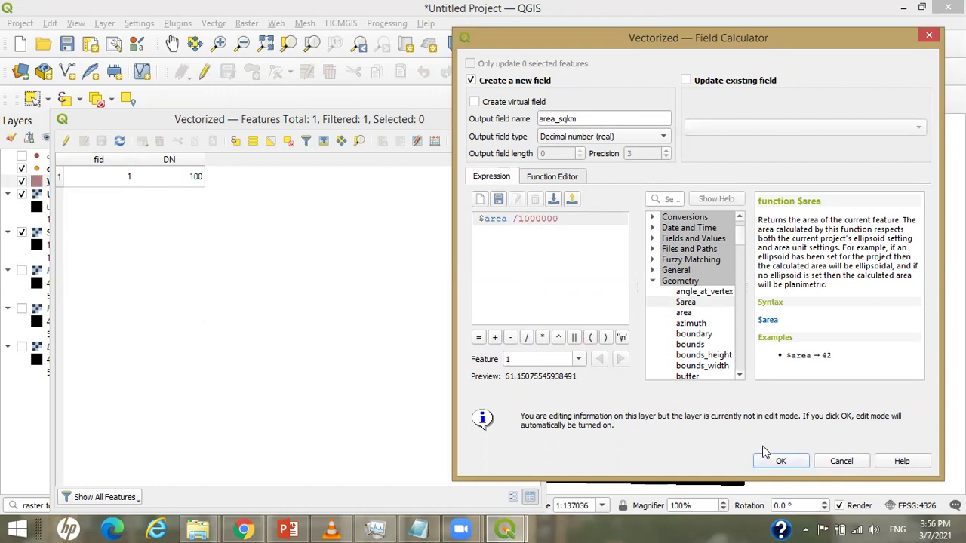
{"action": "left_click", "coordinate": [777, 464]}
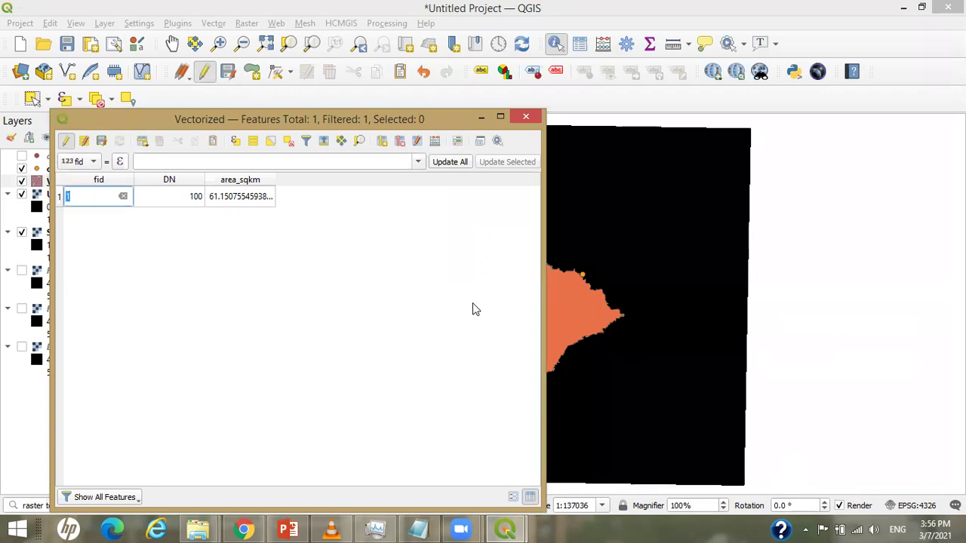
- Save the Vectorized layer's edits, close its attribute table and turn off editing
{"action": "left_click", "coordinate": [101, 141]}
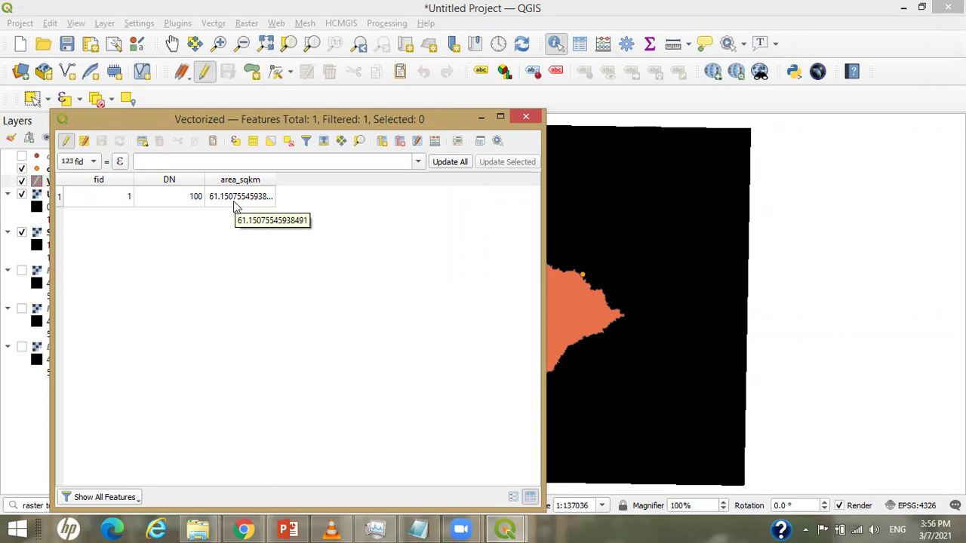
{"action": "left_click", "coordinate": [526, 117]}
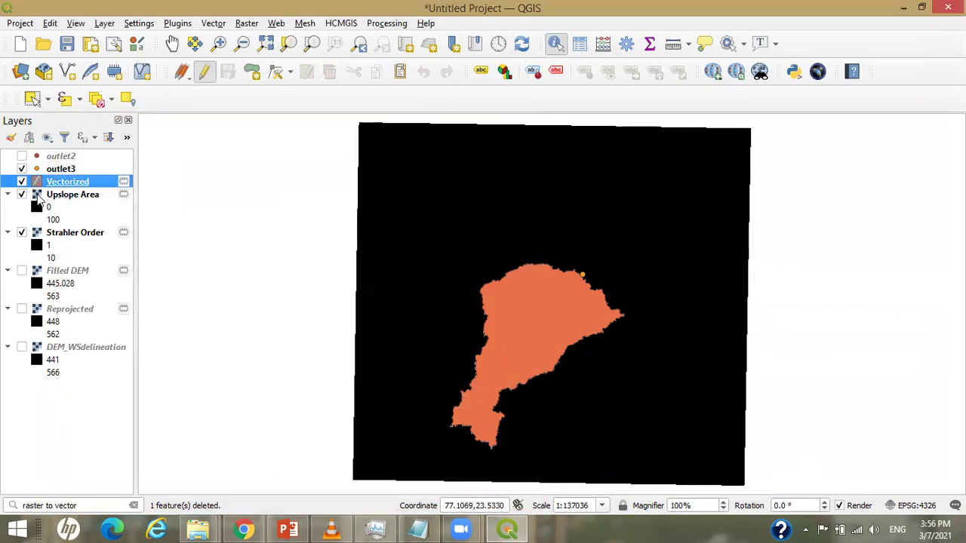
{"action": "left_click", "coordinate": [204, 70]}
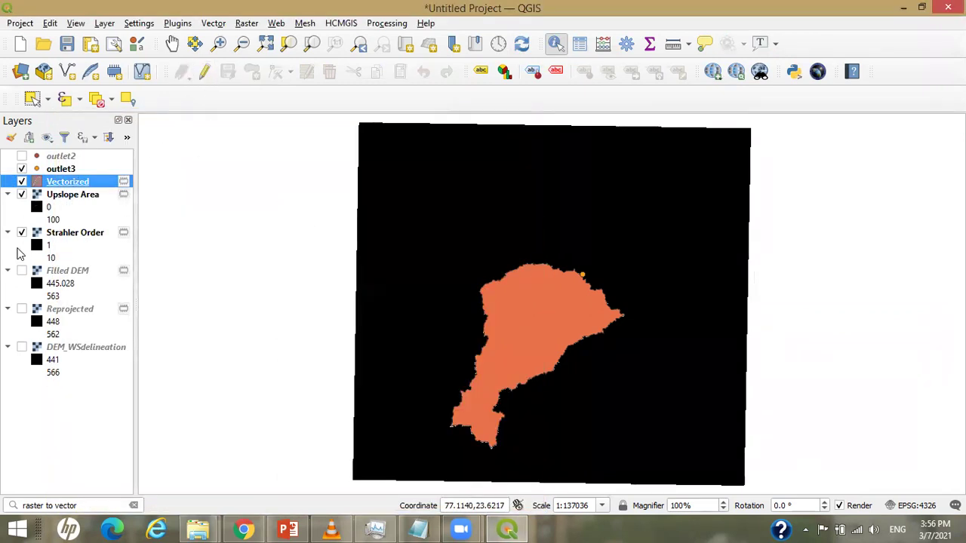